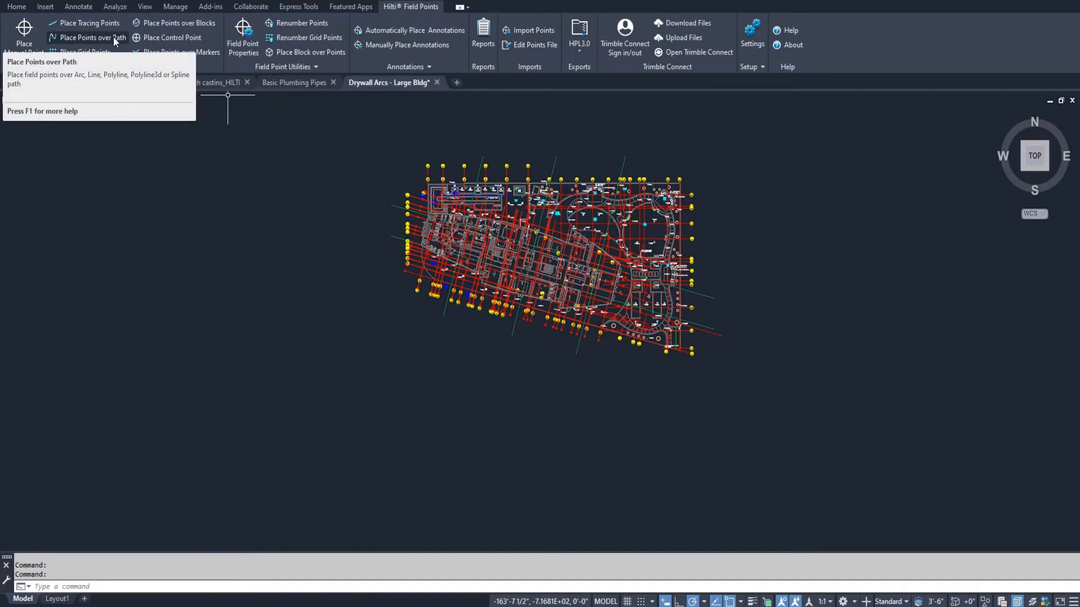
click(113, 36)
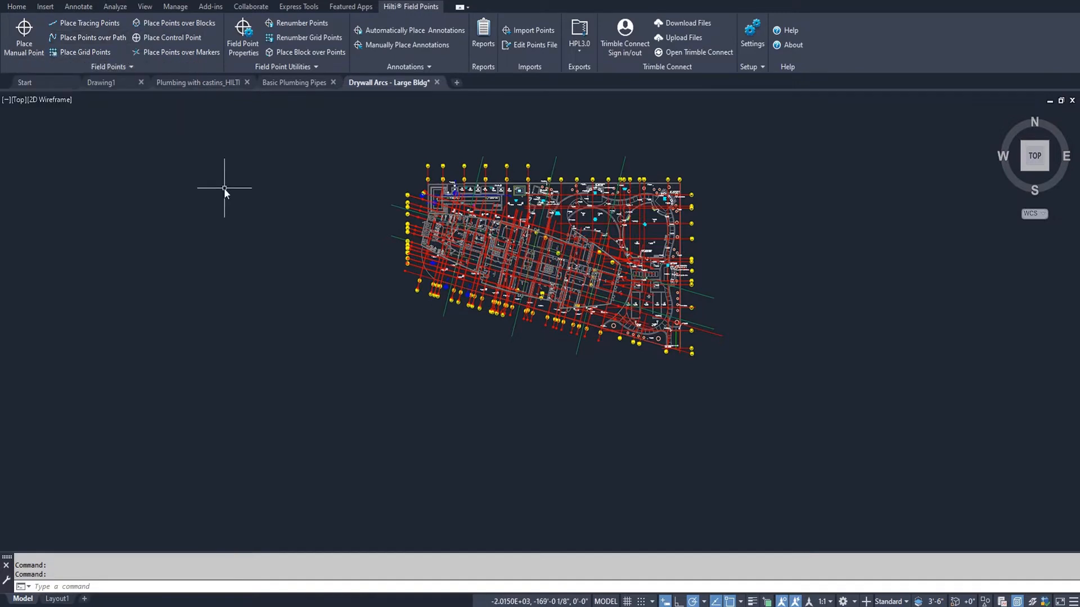
click(110, 39)
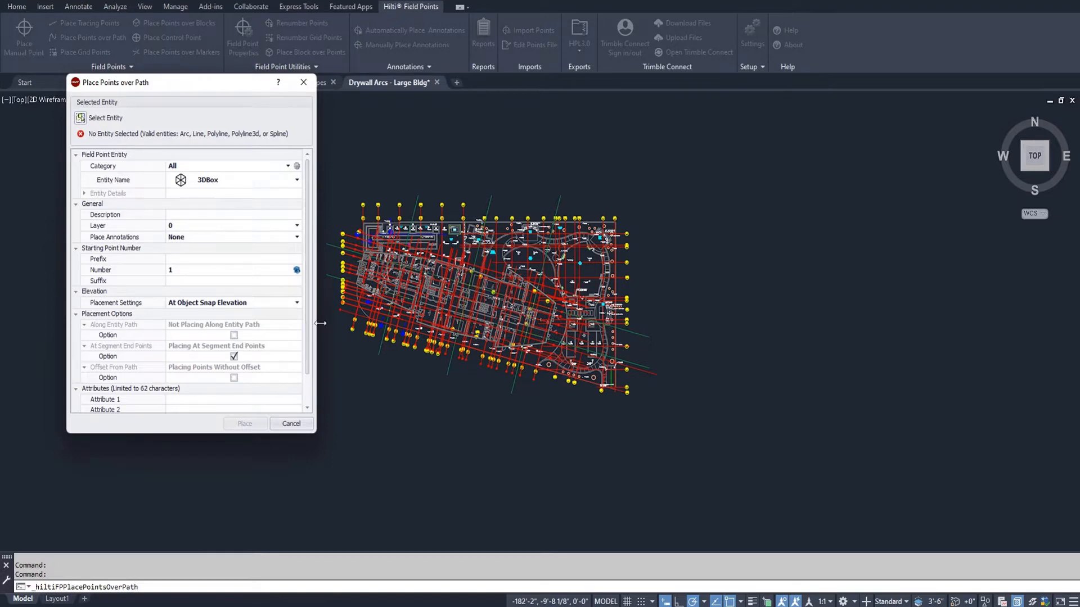
key(Escape)
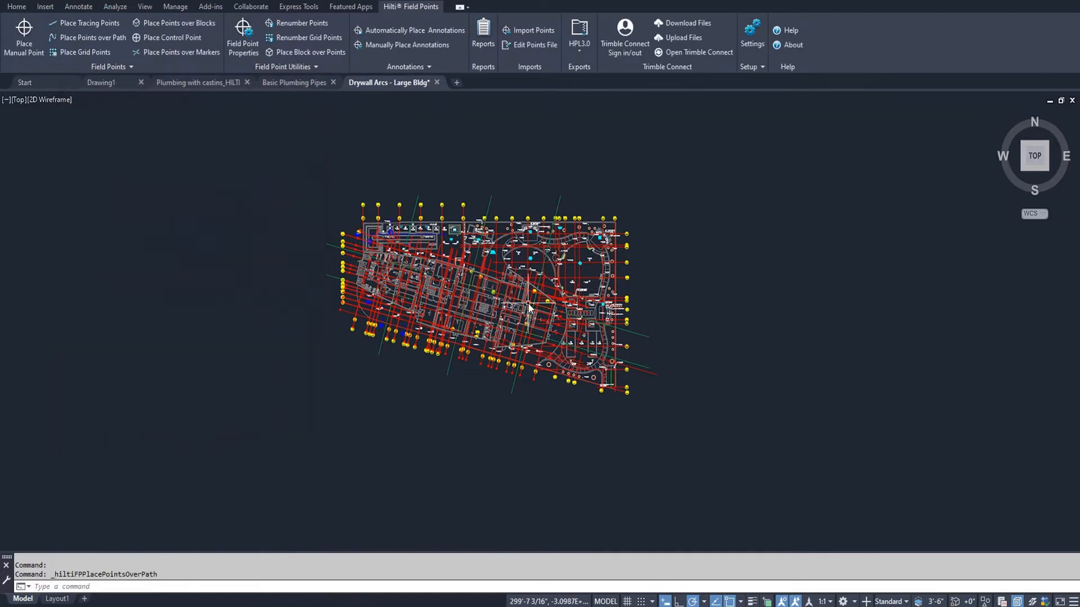
- Start Place Points over Path and select the outer wall arc on the west side of the Dog Exercise Area as the path
scroll(559, 285, up, 5)
scroll(561, 285, up, 3)
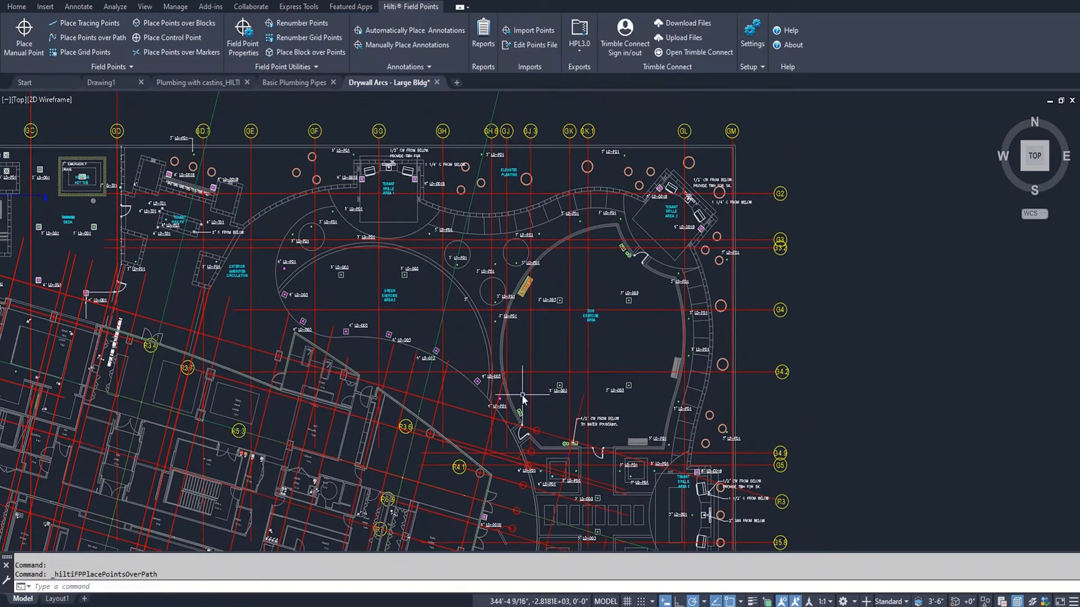
scroll(524, 318, up, 4)
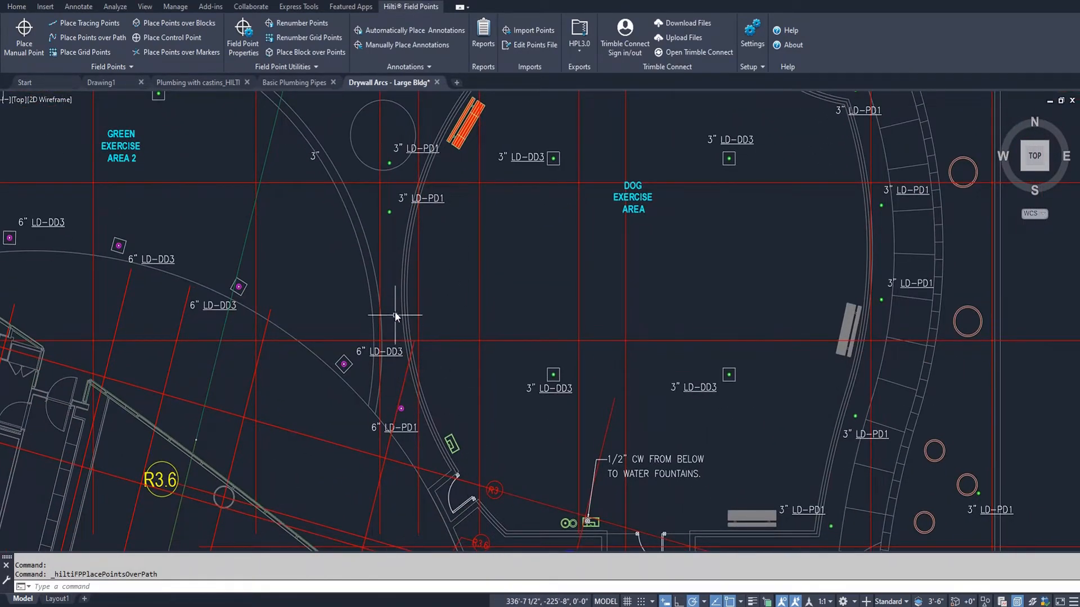
scroll(470, 234, down, 2)
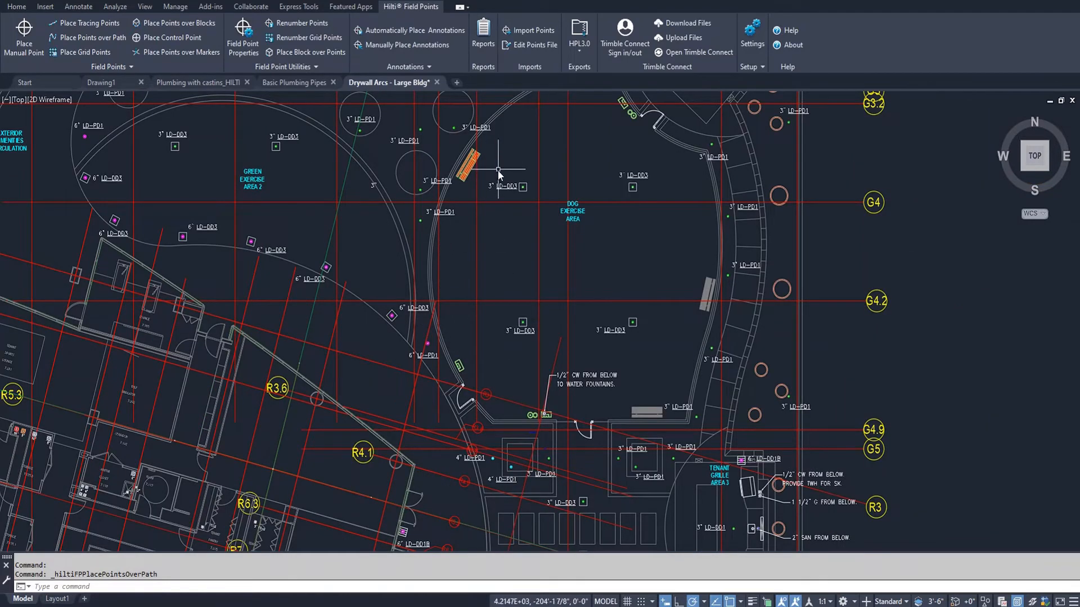
middle_drag(495, 177, 471, 228)
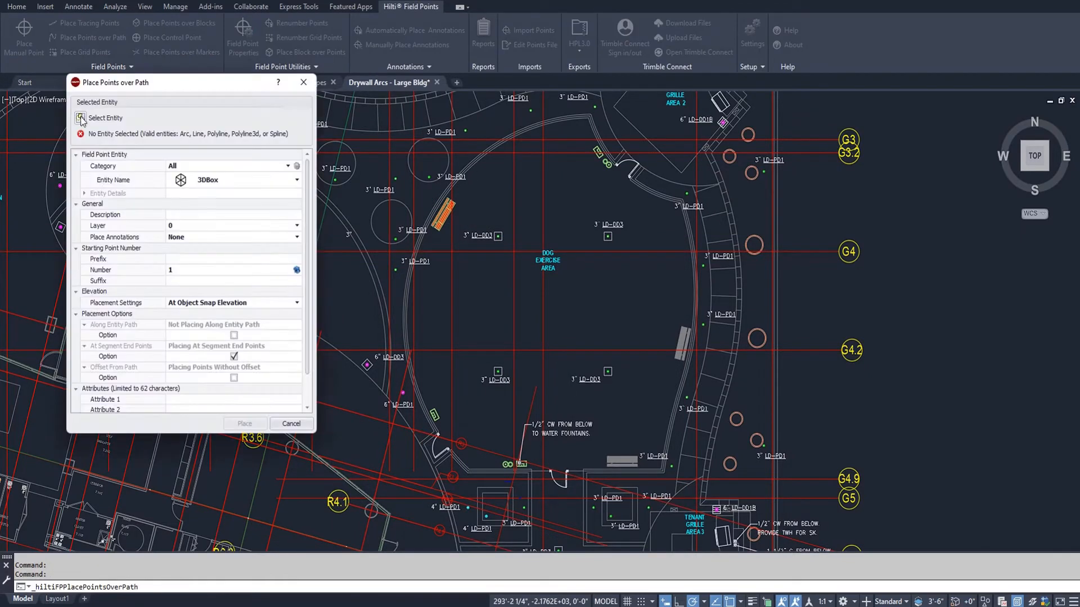
click(82, 120)
scroll(405, 328, up, 5)
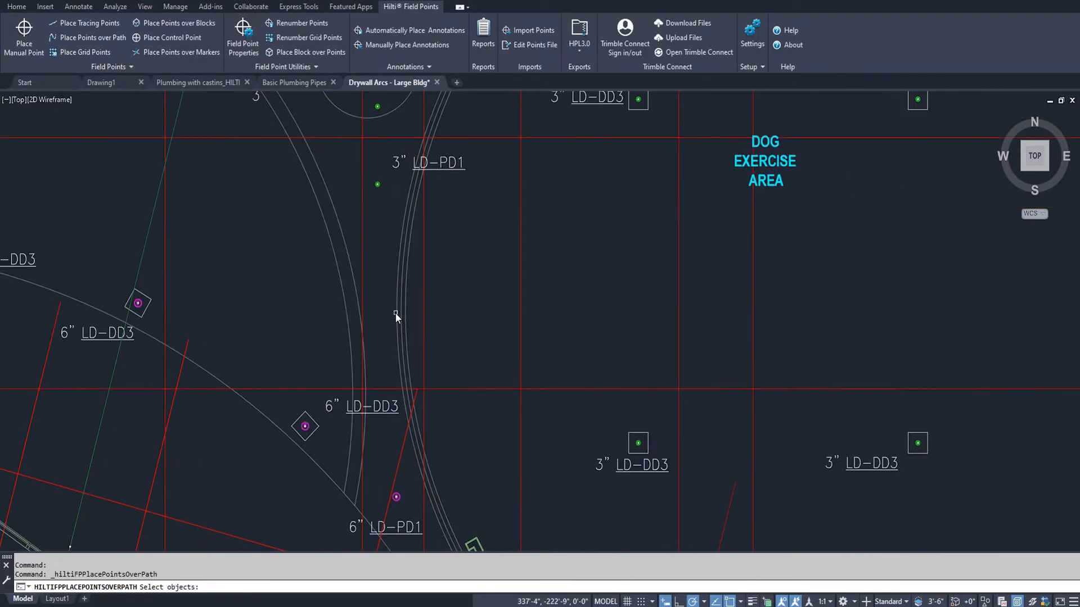
click(397, 311)
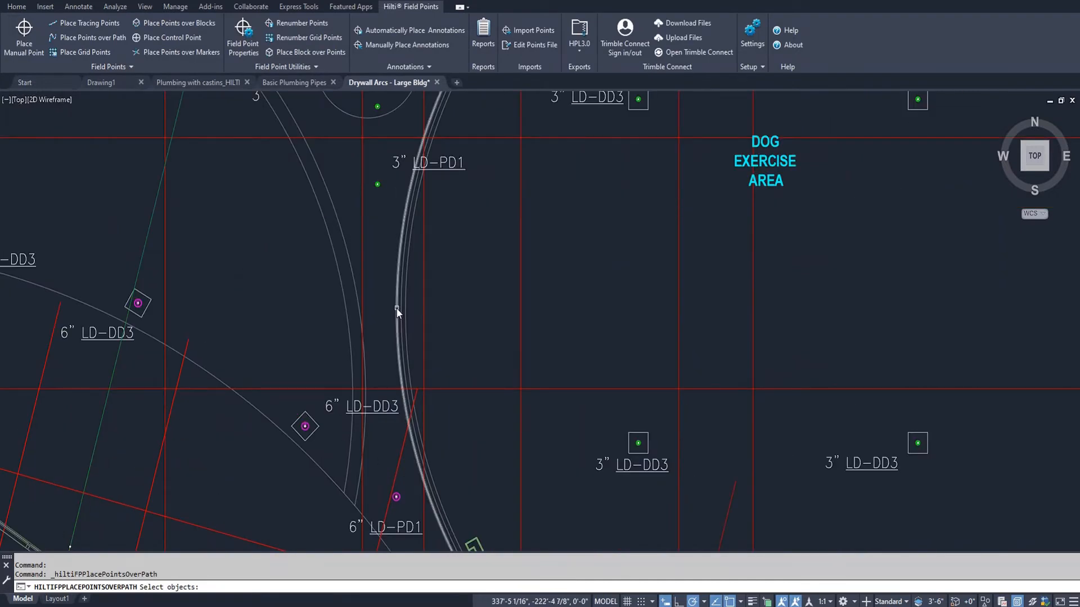
key(Return)
- Configure the field points as CircleX with automatic annotations, prefix "Arc P" and a fixed elevation of 0"
click(297, 180)
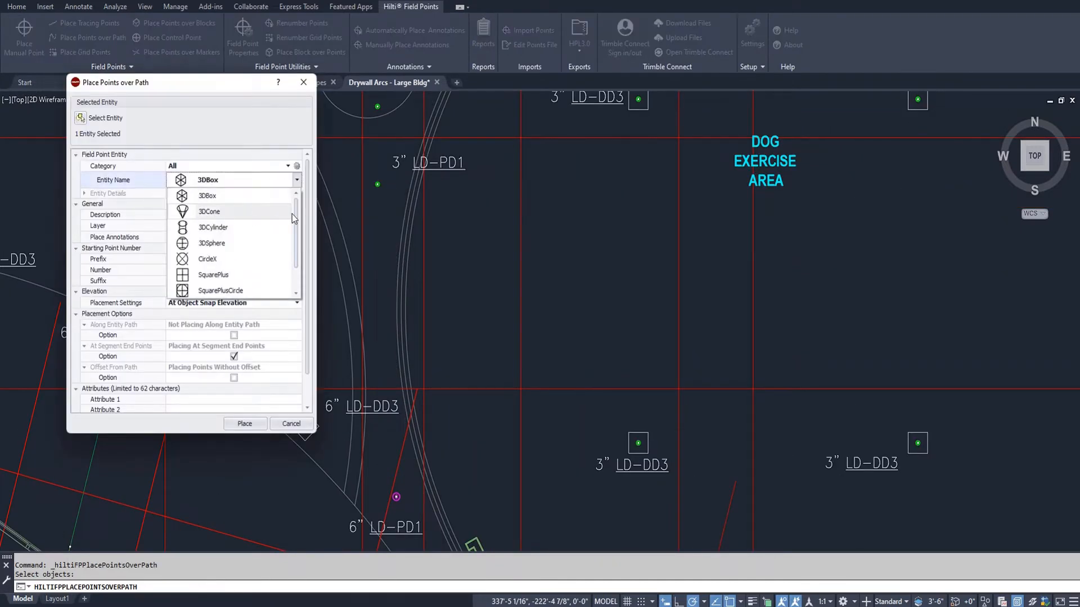
drag(296, 214, 298, 224)
click(208, 243)
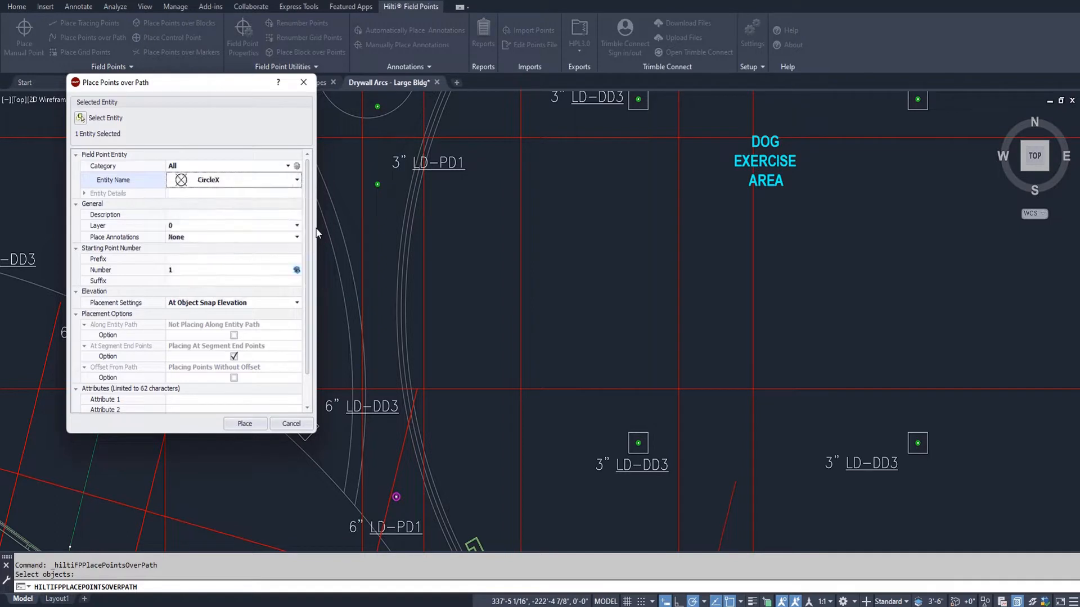
click(296, 237)
click(217, 260)
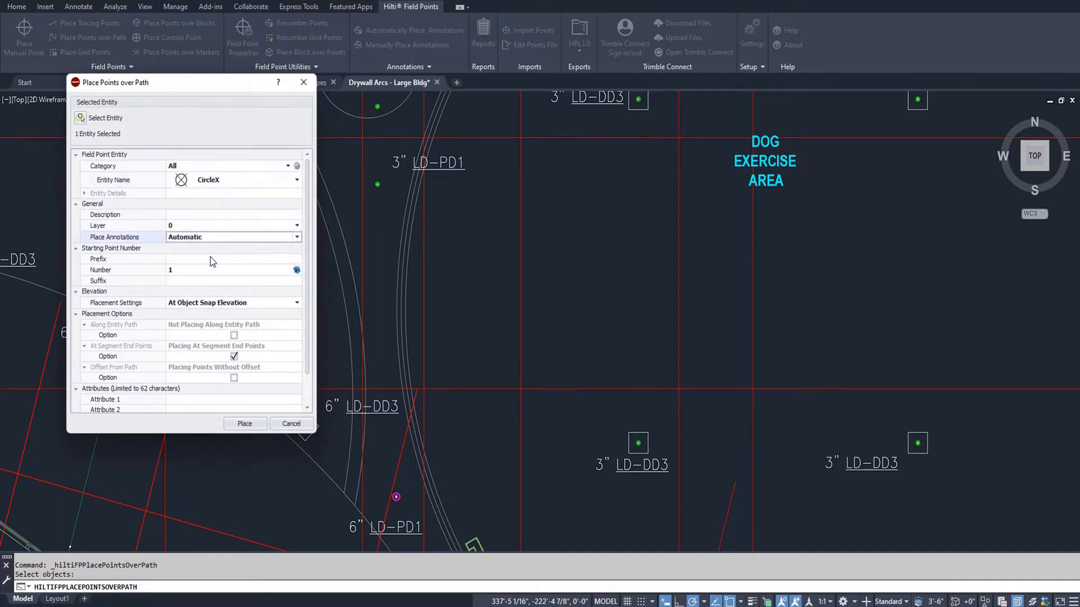
click(189, 260)
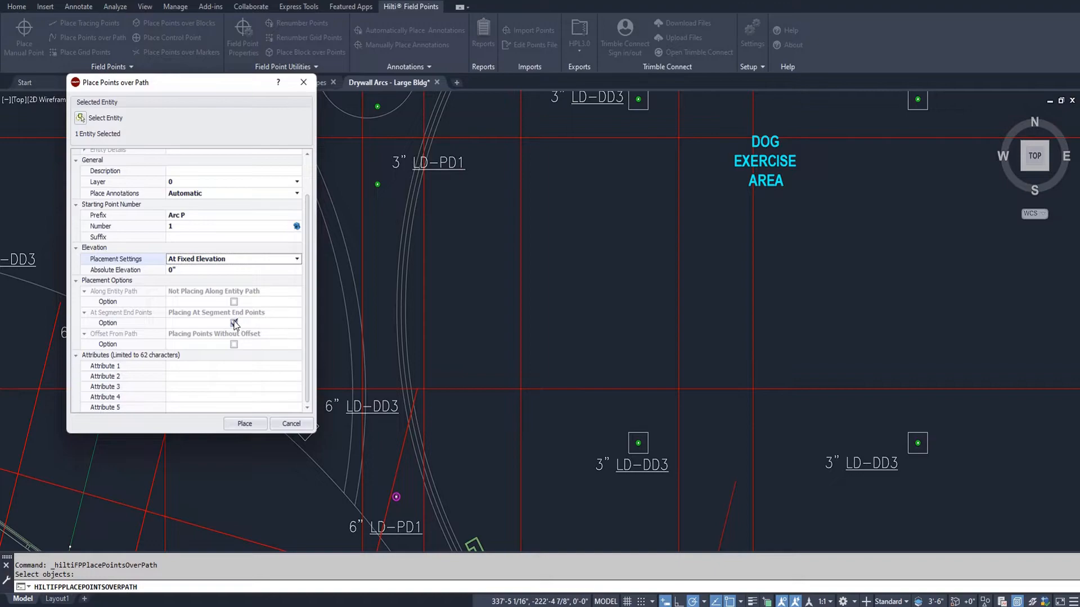
- Place the field points at the segment end points of the outer arc and check the one at its lower end
click(248, 425)
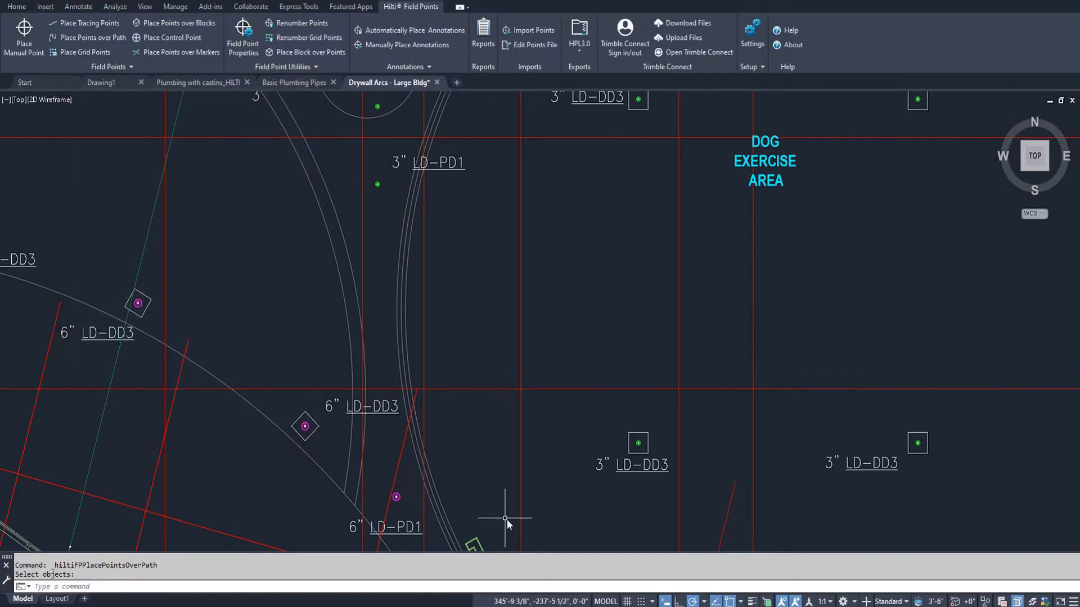
middle_drag(477, 498, 463, 290)
scroll(454, 389, up, 6)
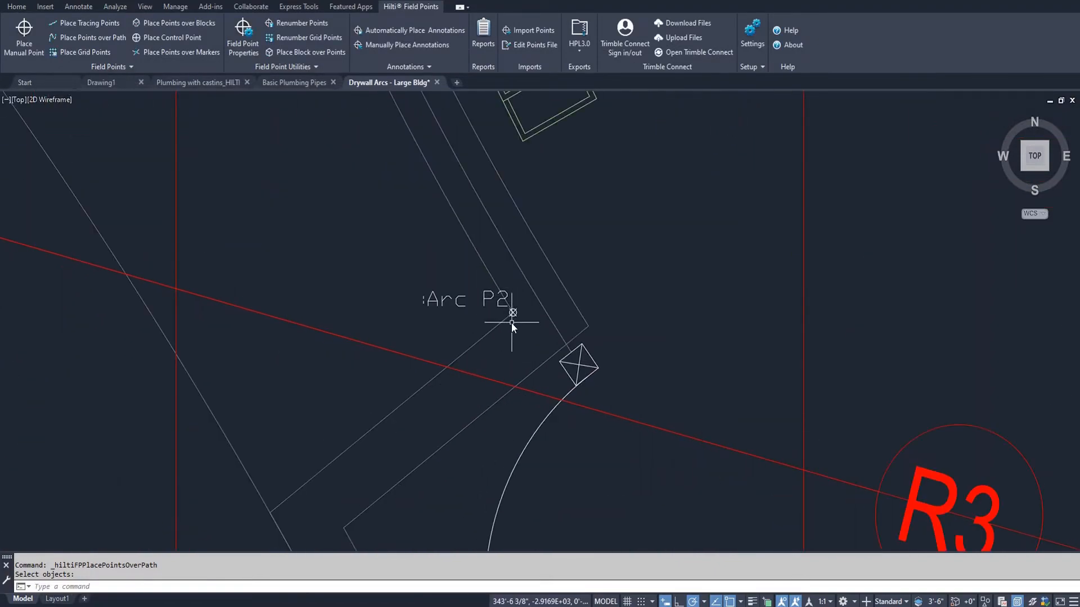
scroll(517, 320, down, 10)
- Switch placement from segment end points to along the entity path with 4' spacing, using the outer wall arc
scroll(613, 407, up, 7)
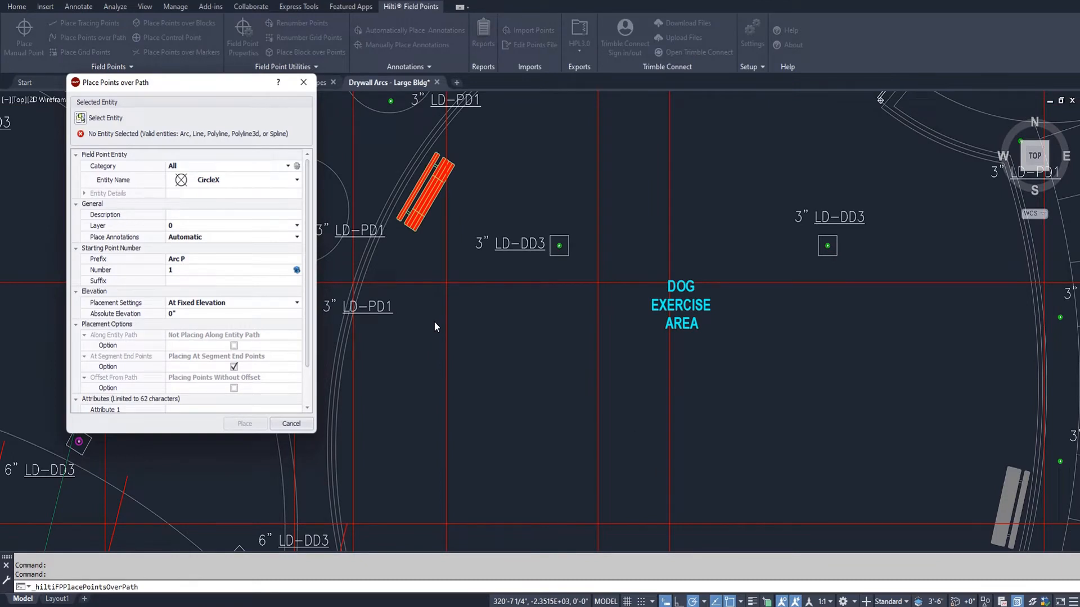
click(232, 367)
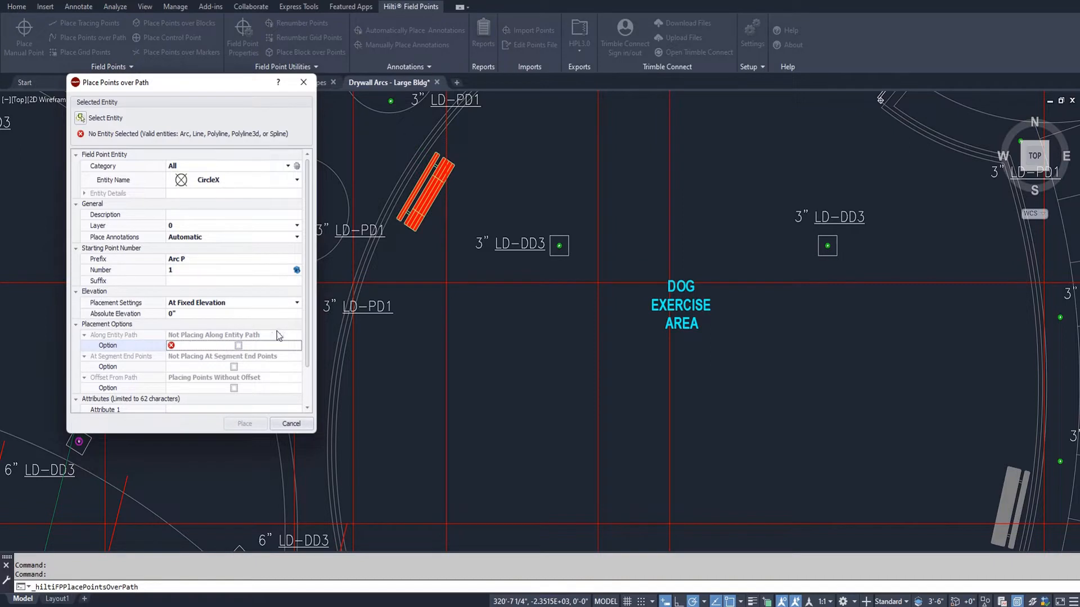
click(238, 346)
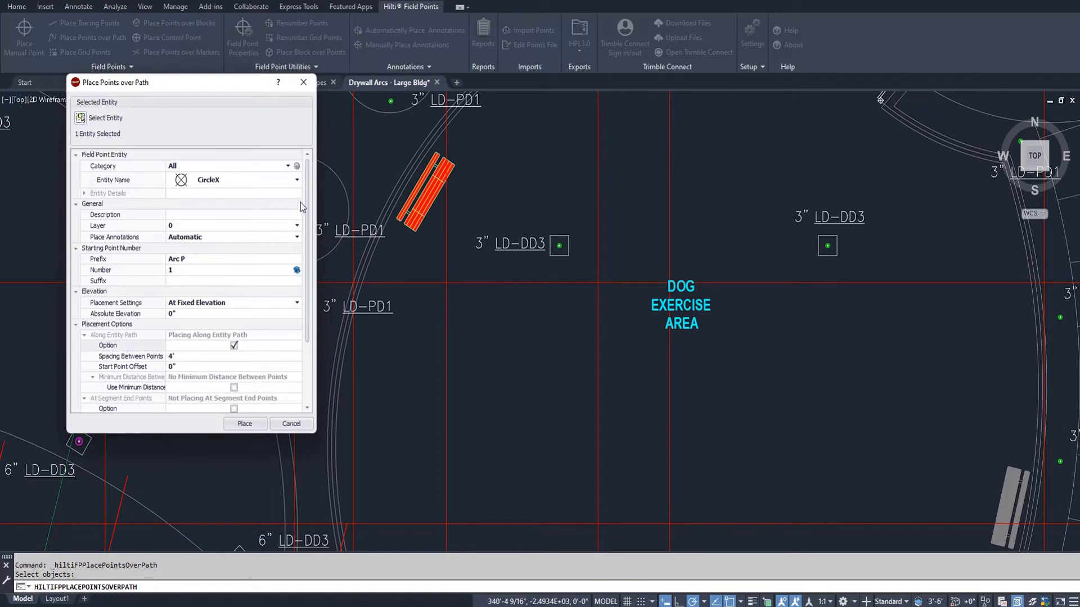
- Place the points along the outer arc, using its lower endpoint near the door as the start point
click(245, 424)
scroll(324, 339, down, 3)
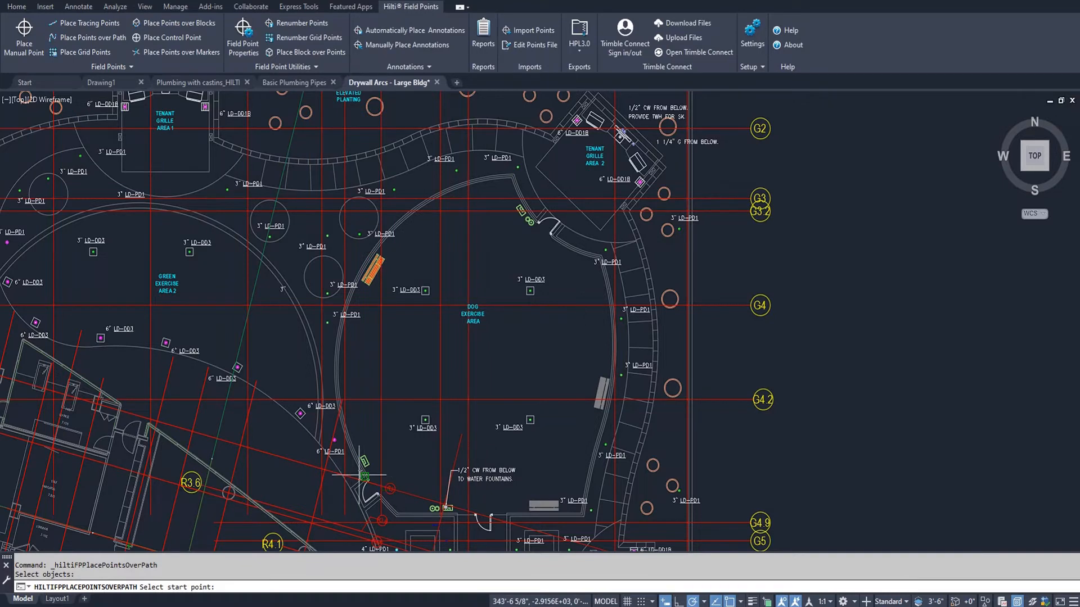
scroll(359, 476, up, 8)
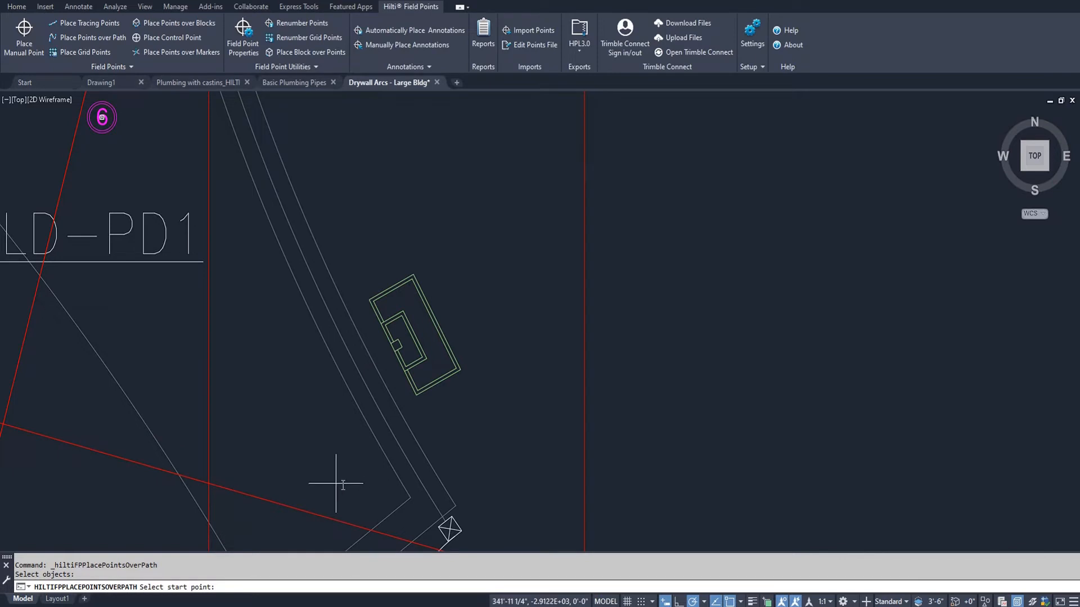
click(411, 498)
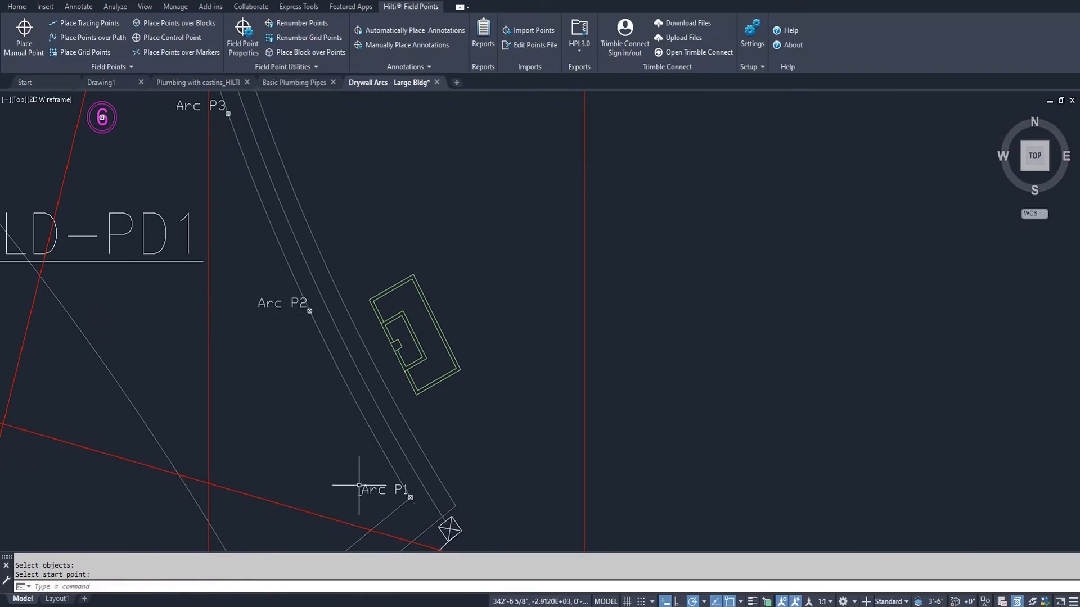
- Examine the numbered points along the outer arc, at its upper end and back at Arc P1
scroll(419, 503, down, 9)
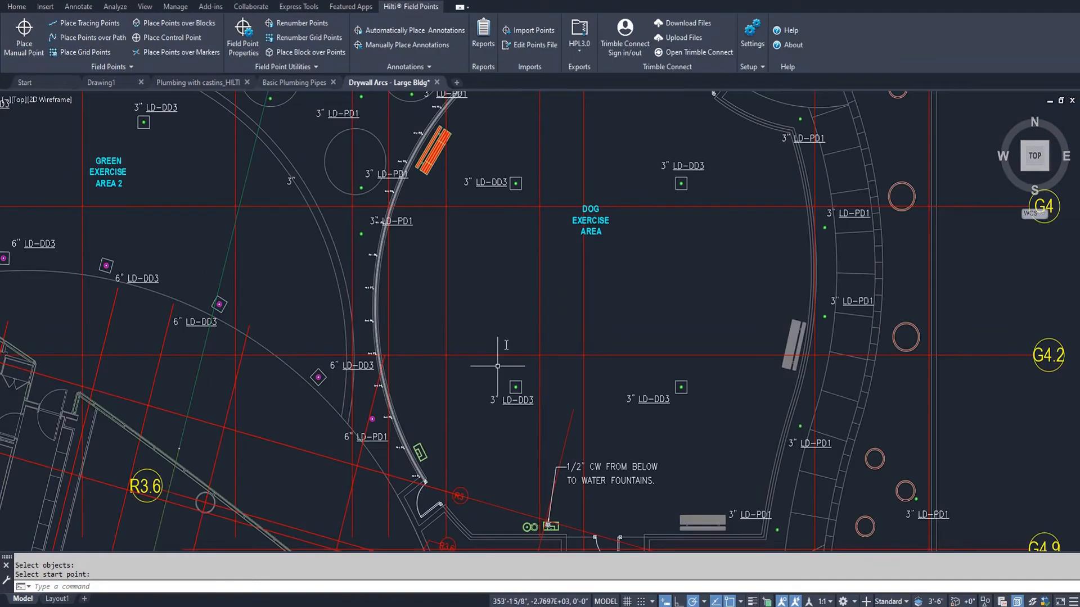
middle_drag(518, 277, 426, 549)
scroll(536, 334, up, 10)
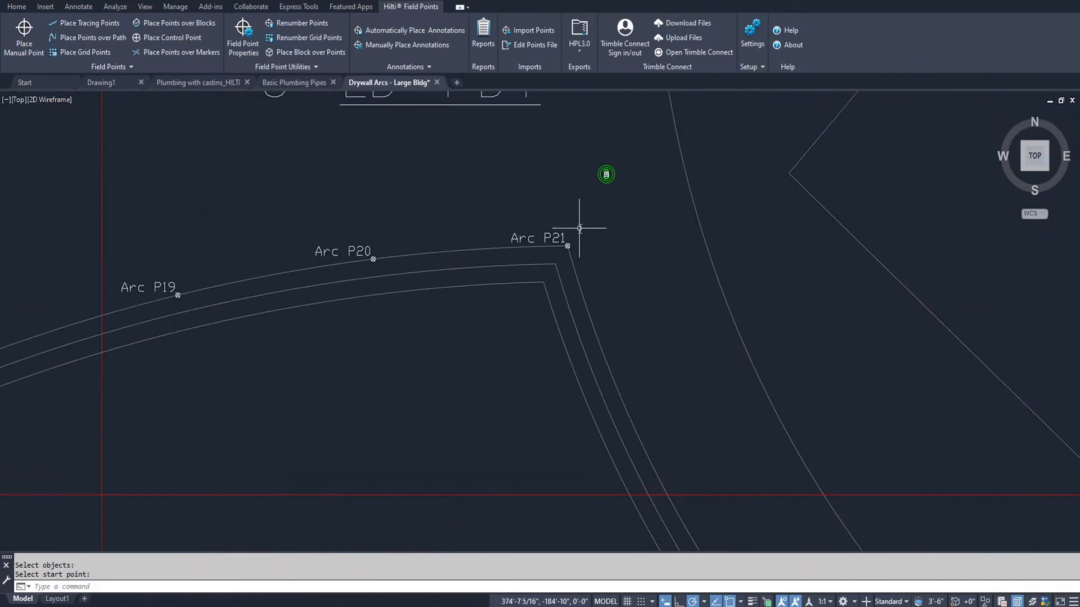
scroll(395, 390, down, 9)
middle_drag(345, 526, 475, 246)
scroll(396, 385, up, 8)
scroll(396, 385, up, 2)
middle_drag(397, 382, 518, 362)
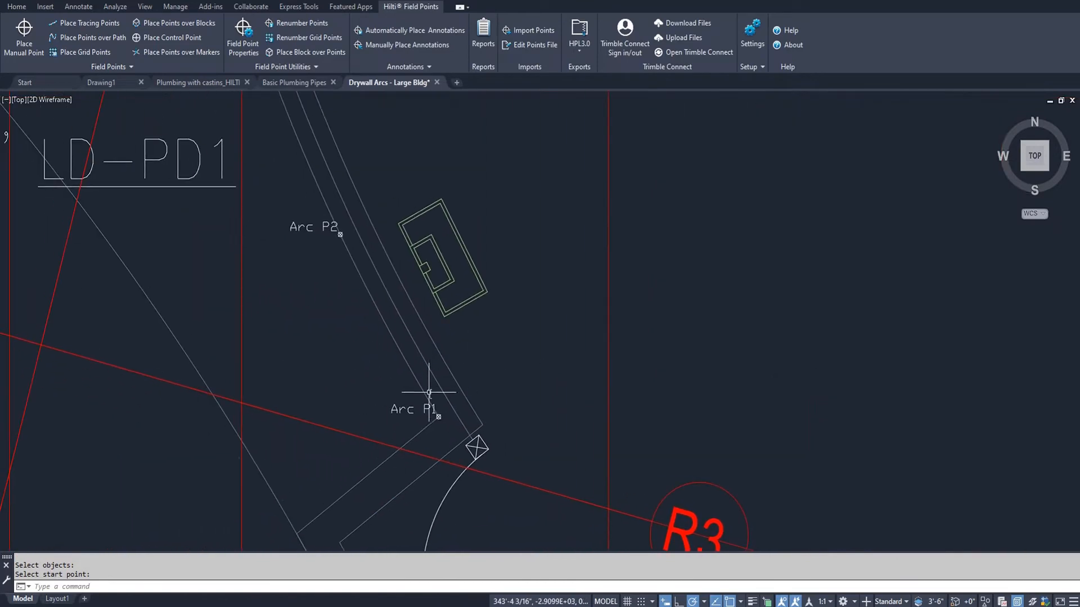
- Measure the distance from Arc P1 to Arc P2 with the DIST command
key(Escape)
scroll(608, 540, down, 4)
text(dist)
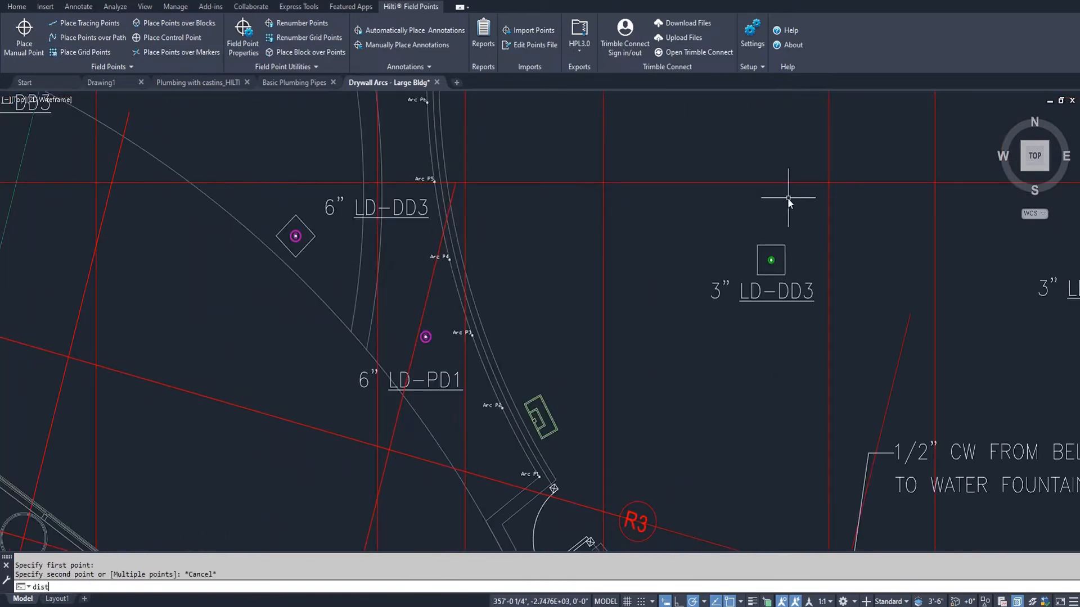
key(Return)
scroll(535, 473, up, 2)
scroll(535, 474, up, 3)
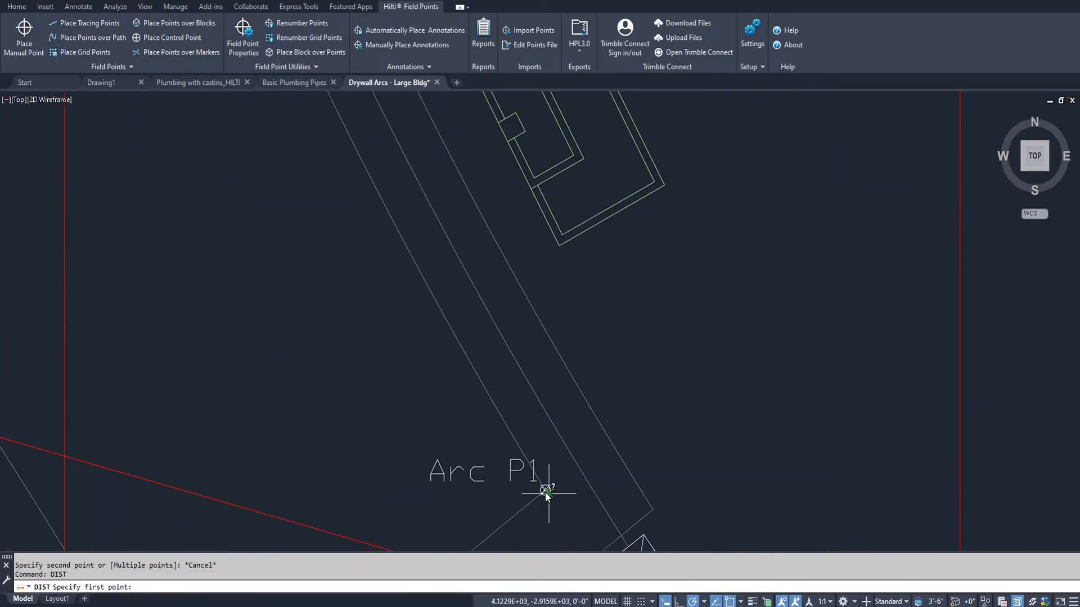
click(545, 491)
scroll(545, 491, down, 3)
scroll(422, 385, up, 3)
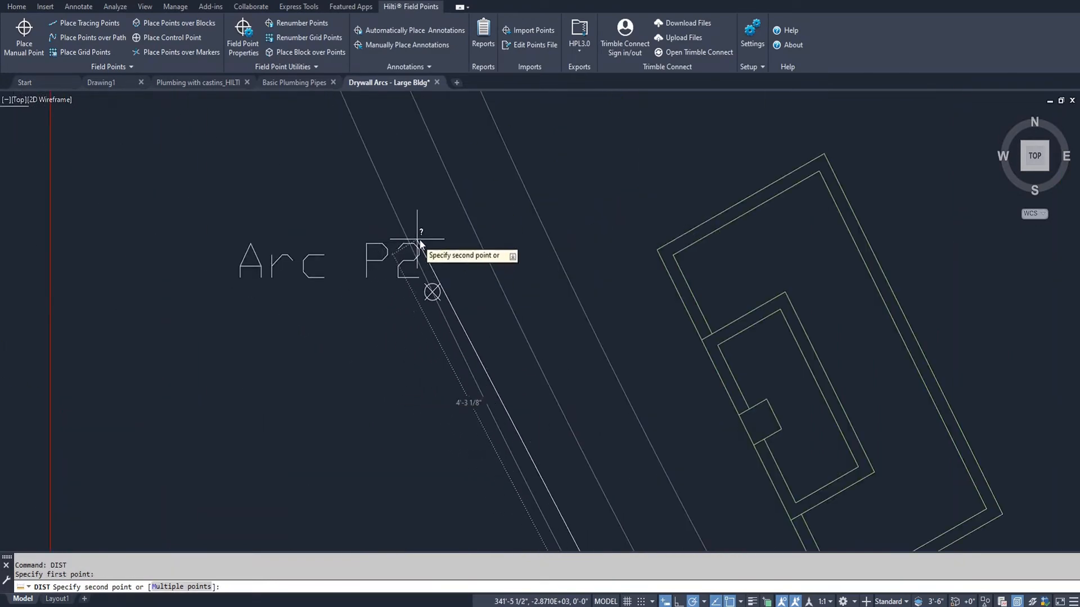
click(432, 293)
- Measure the distance from Arc P2 to Arc P3
key(Return)
scroll(433, 295, down, 3)
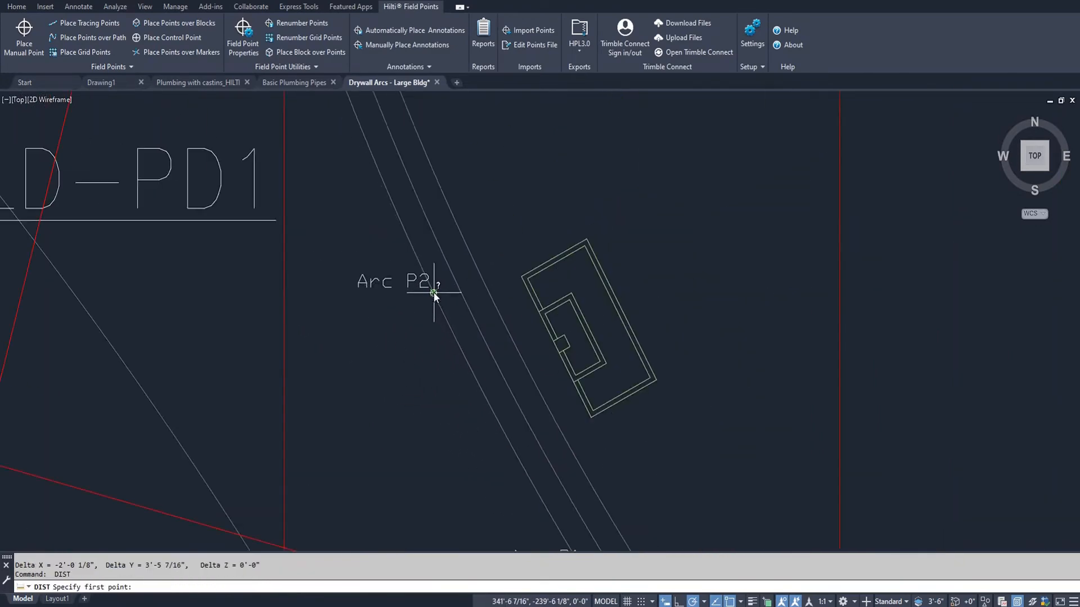
scroll(450, 291, up, 3)
click(453, 291)
scroll(454, 292, down, 3)
scroll(528, 352, up, 4)
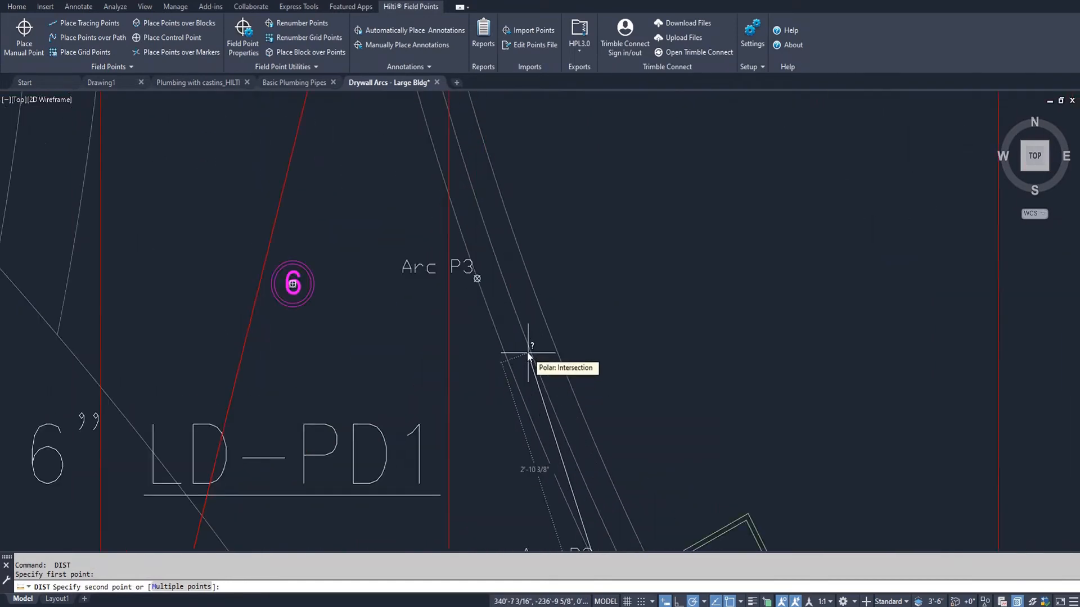
click(447, 238)
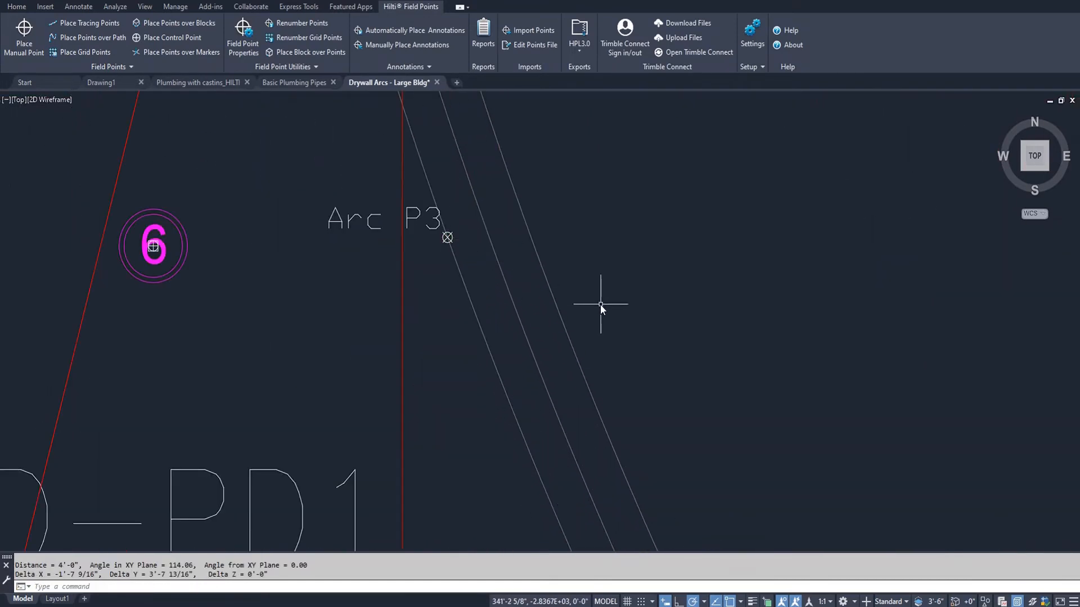
- Examine the placed points along the arc from Arc P1 up to Arc P21 at its upper corner
scroll(600, 305, down, 5)
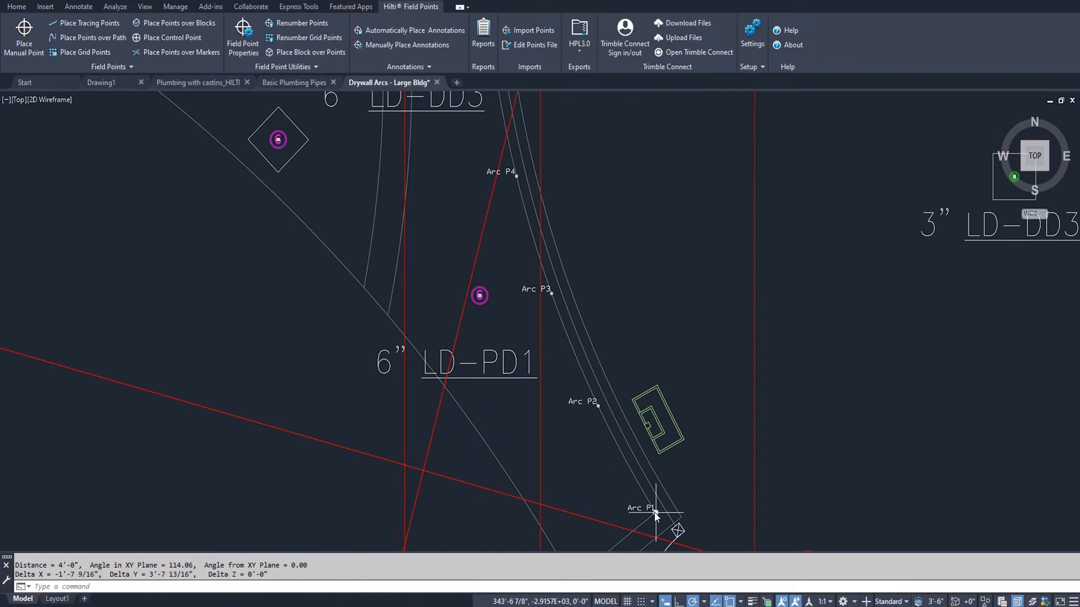
scroll(663, 133, down, 6)
middle_drag(703, 171, 552, 507)
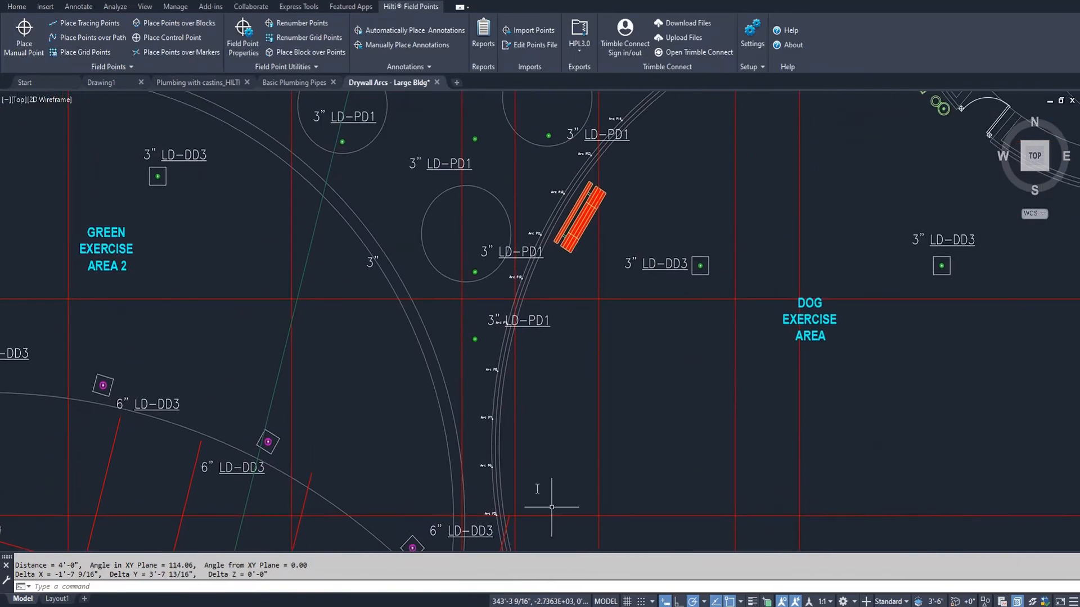
middle_drag(686, 171, 529, 451)
scroll(722, 266, up, 6)
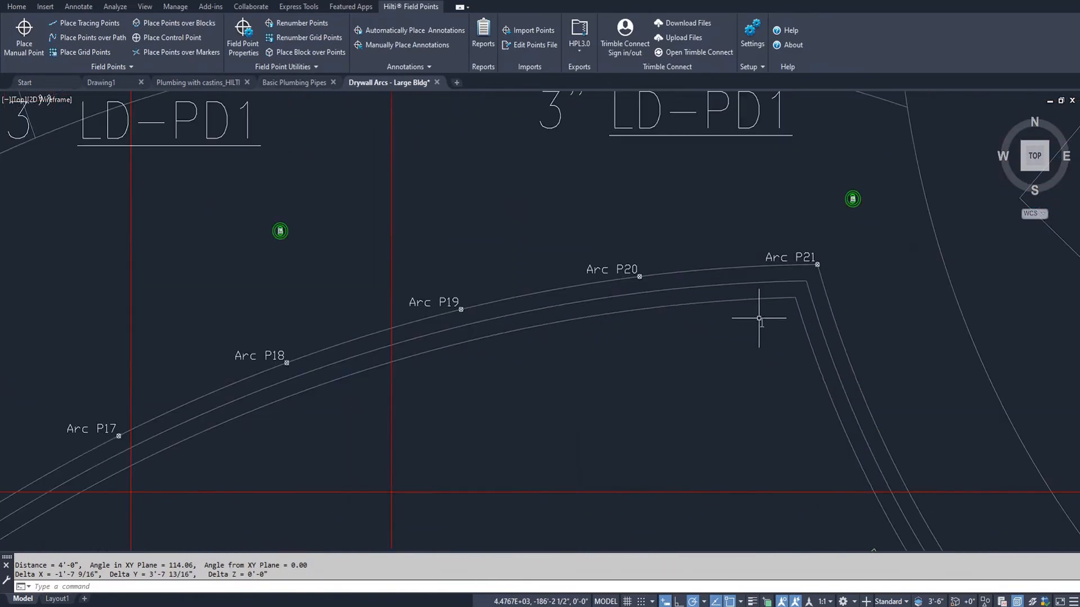
middle_drag(762, 314, 602, 422)
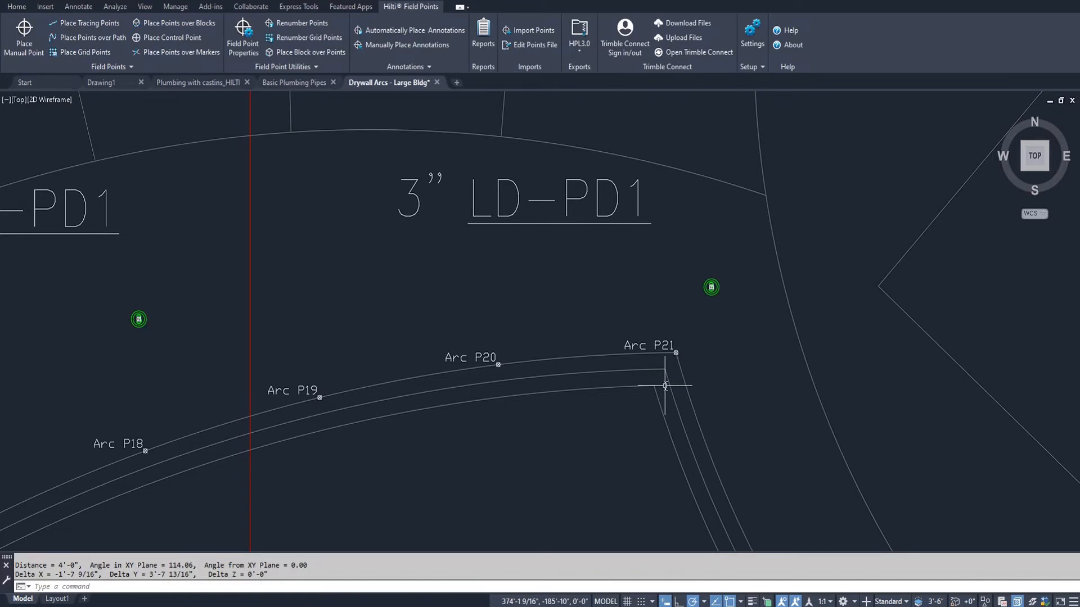
key(Escape)
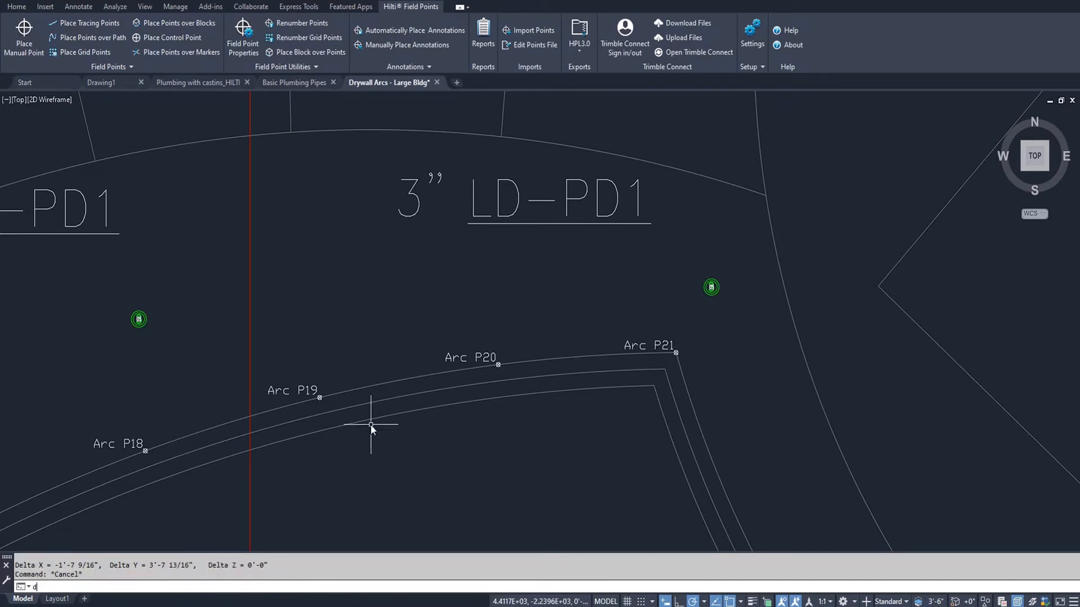
- Measure the distance from Arc P19 to Arc P20 with the DIST command
key(Return)
scroll(337, 410, up, 5)
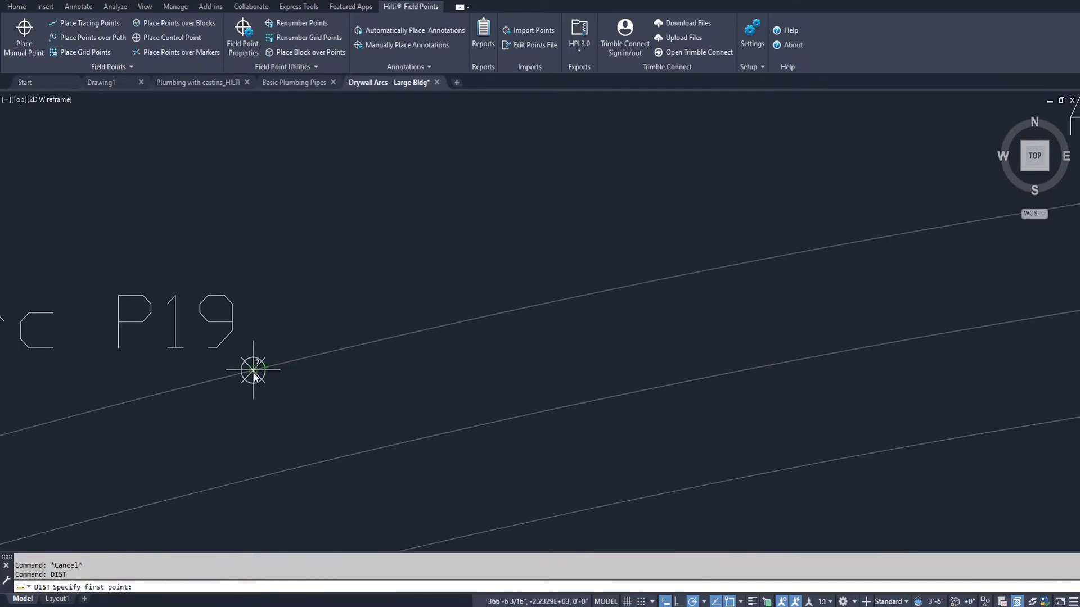
click(252, 369)
scroll(494, 365, up, 1)
middle_drag(872, 289, 596, 341)
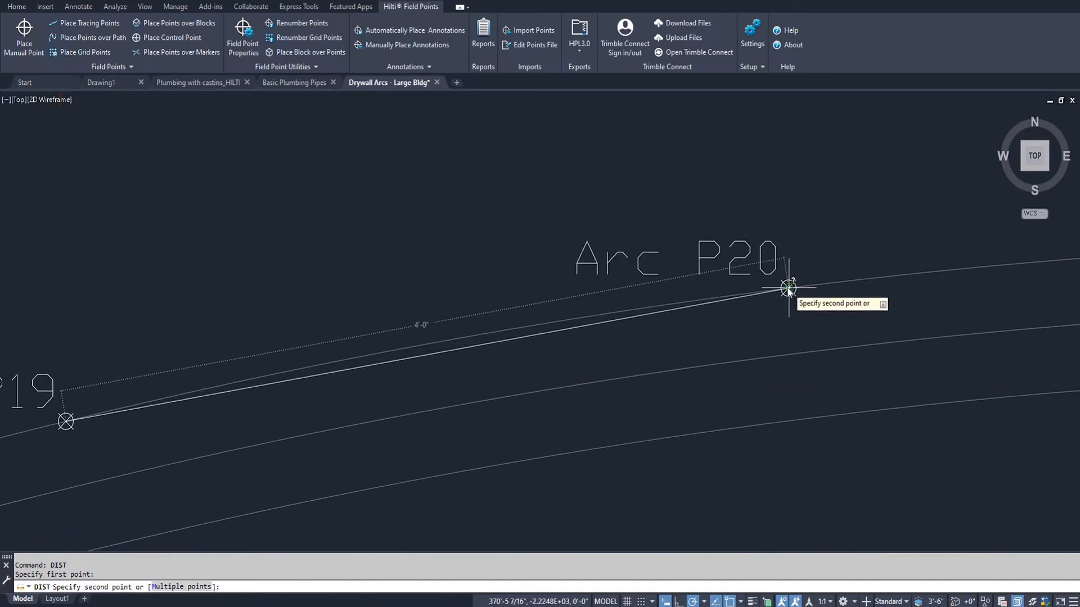
click(788, 289)
scroll(788, 382, down, 5)
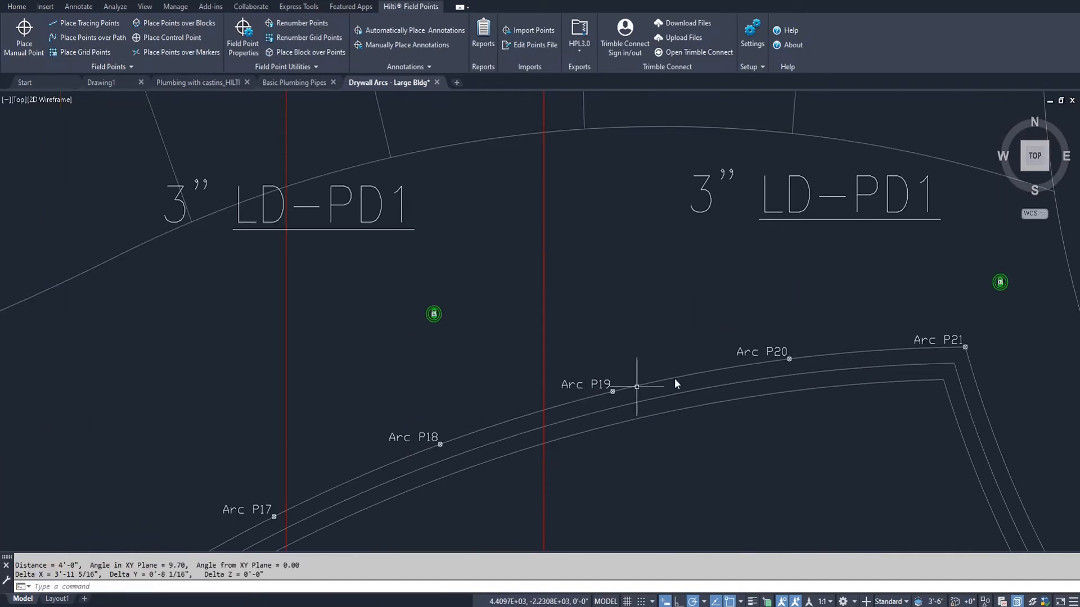
- Measure the distance from Arc P20 to Arc P21 at the arc's upper corner
scroll(710, 370, up, 5)
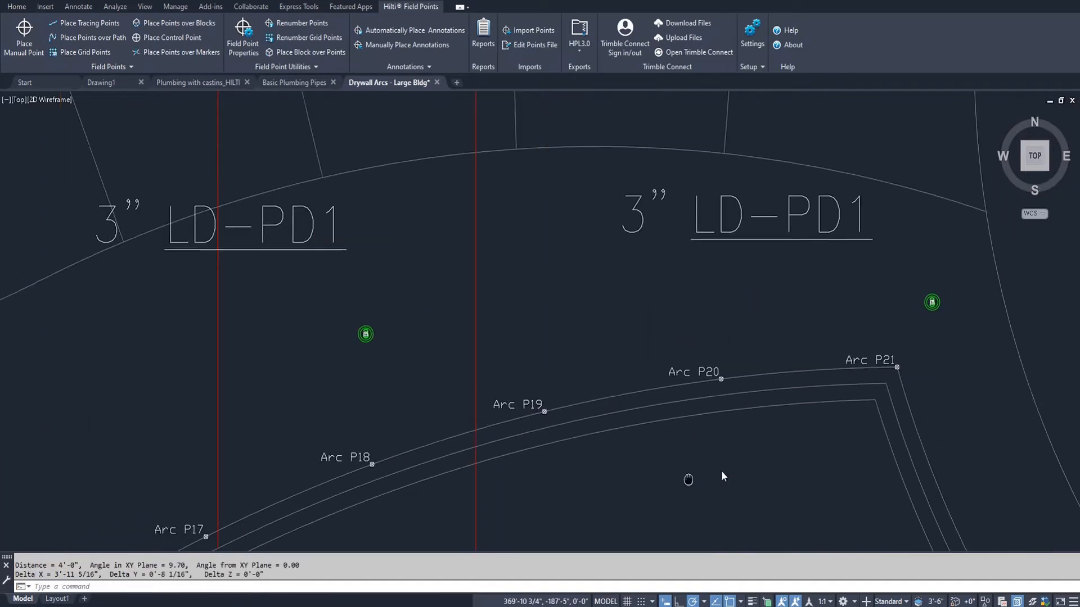
middle_drag(942, 418, 786, 433)
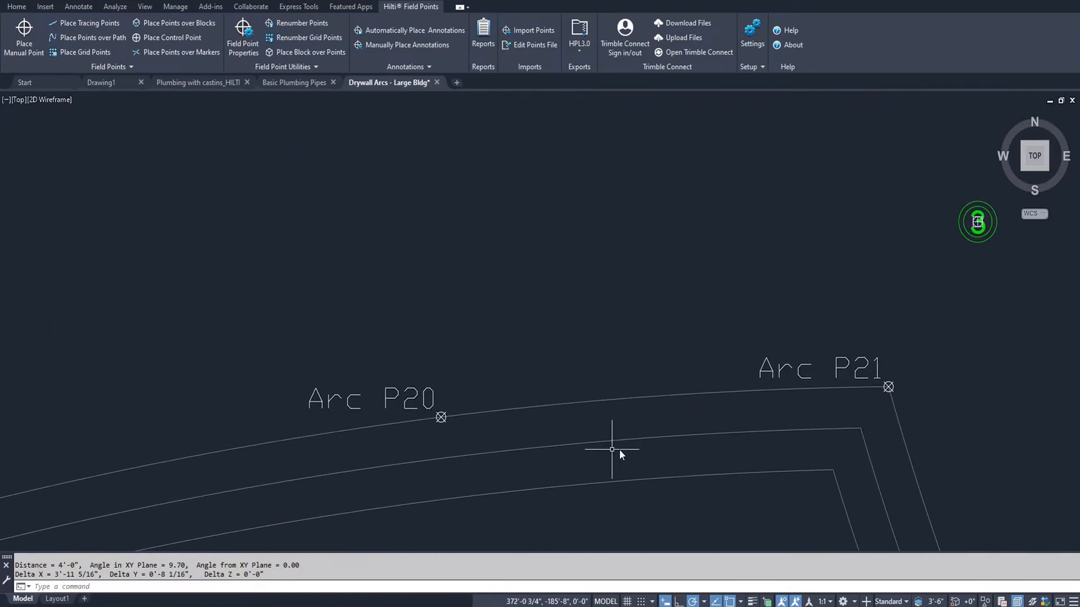
key(Return)
scroll(459, 427, up, 2)
click(430, 410)
scroll(563, 427, down, 2)
scroll(565, 427, down, 3)
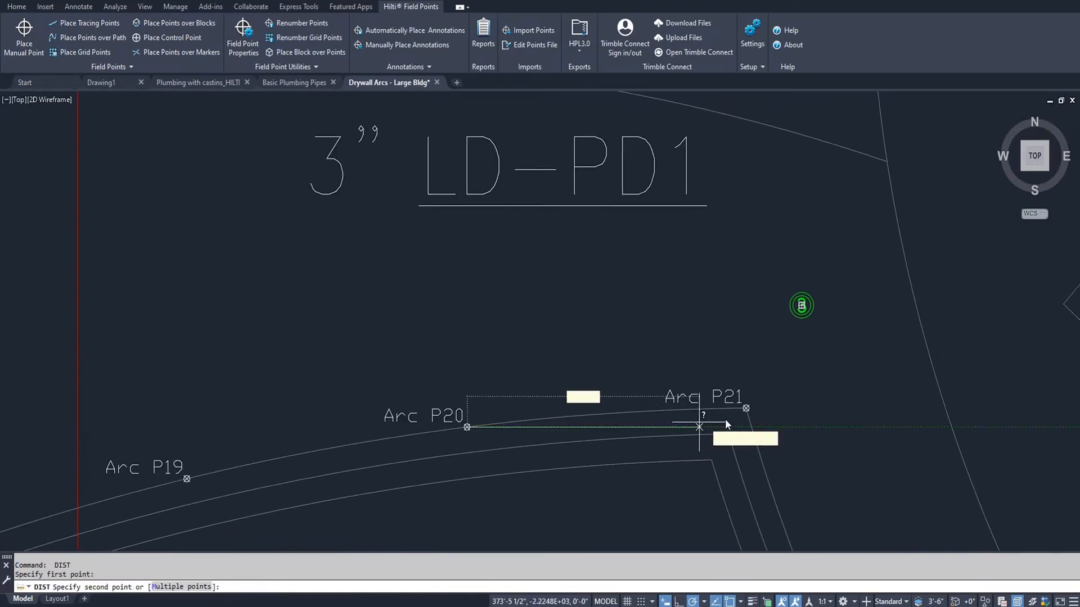
scroll(723, 422, up, 4)
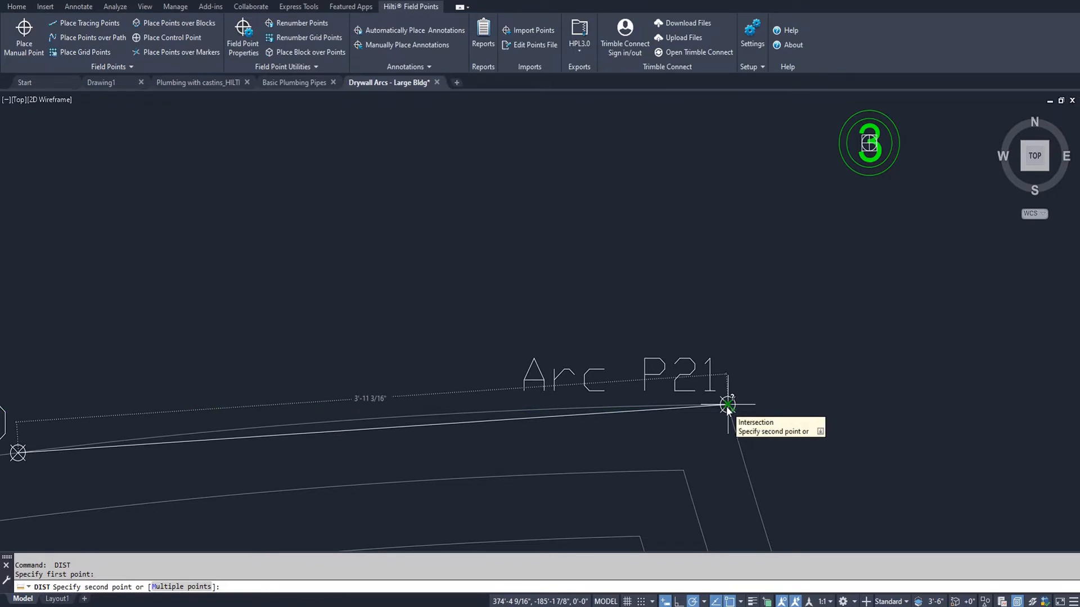
scroll(727, 406, down, 3)
key(Escape)
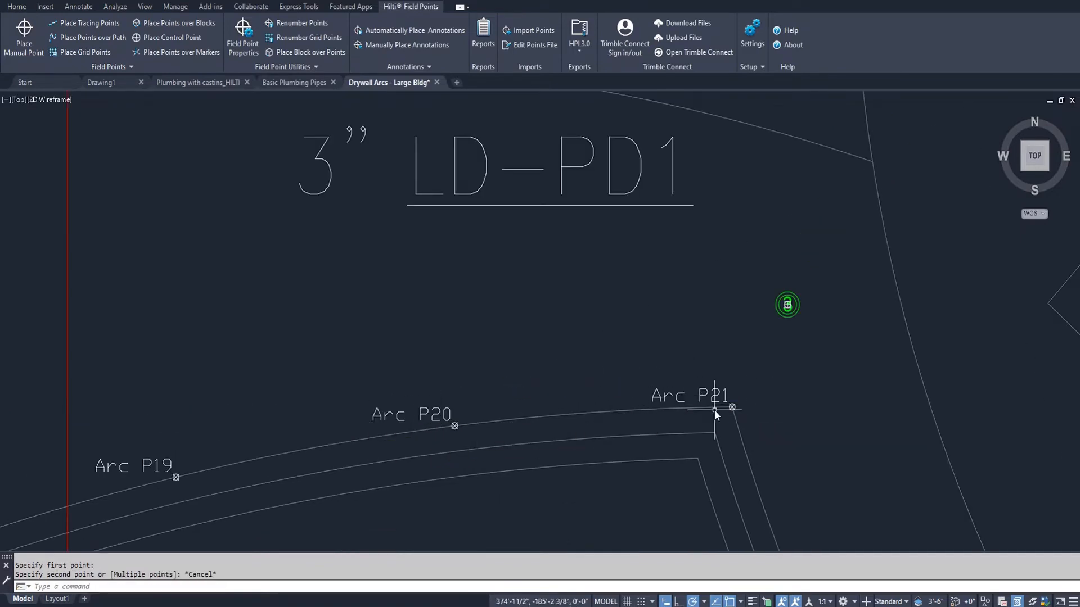
scroll(751, 421, down, 2)
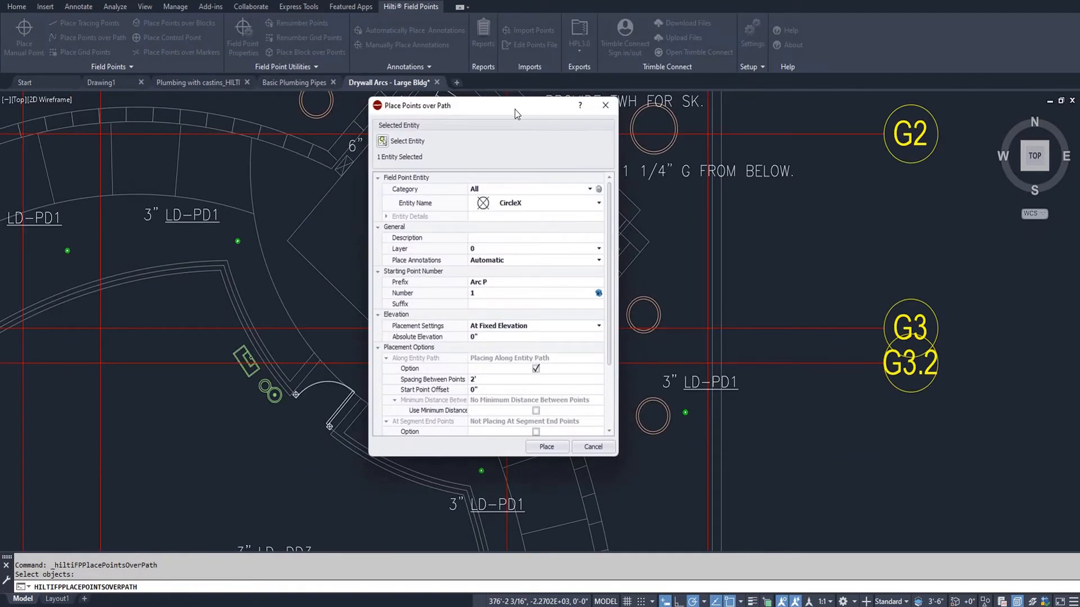
- Turn on the minimum distance between points, set it to 2', and place the Arc P points along the selected short arc
scroll(570, 374, down, 3)
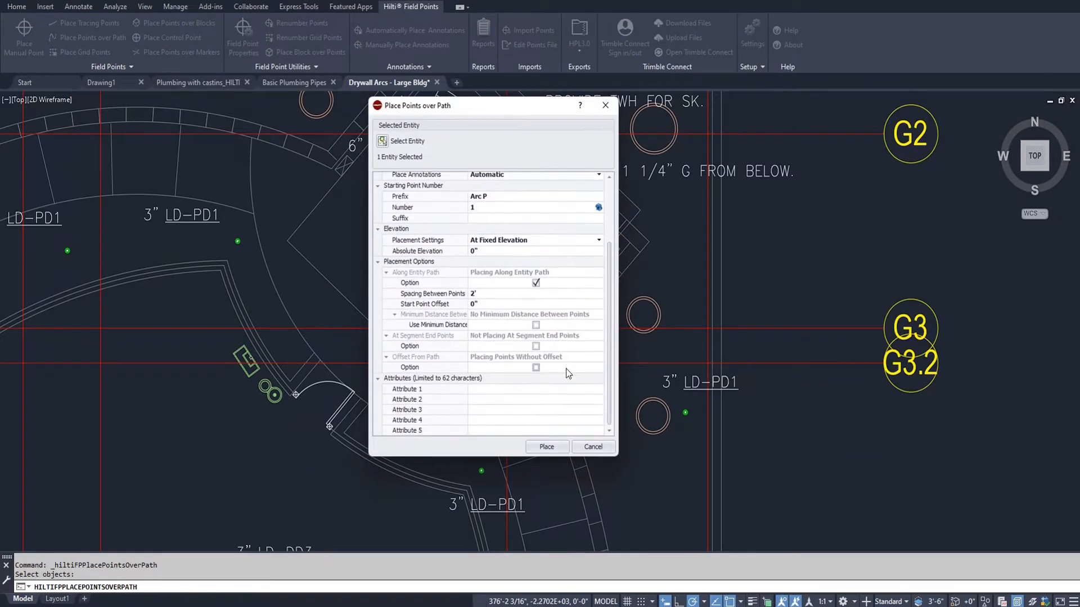
click(535, 324)
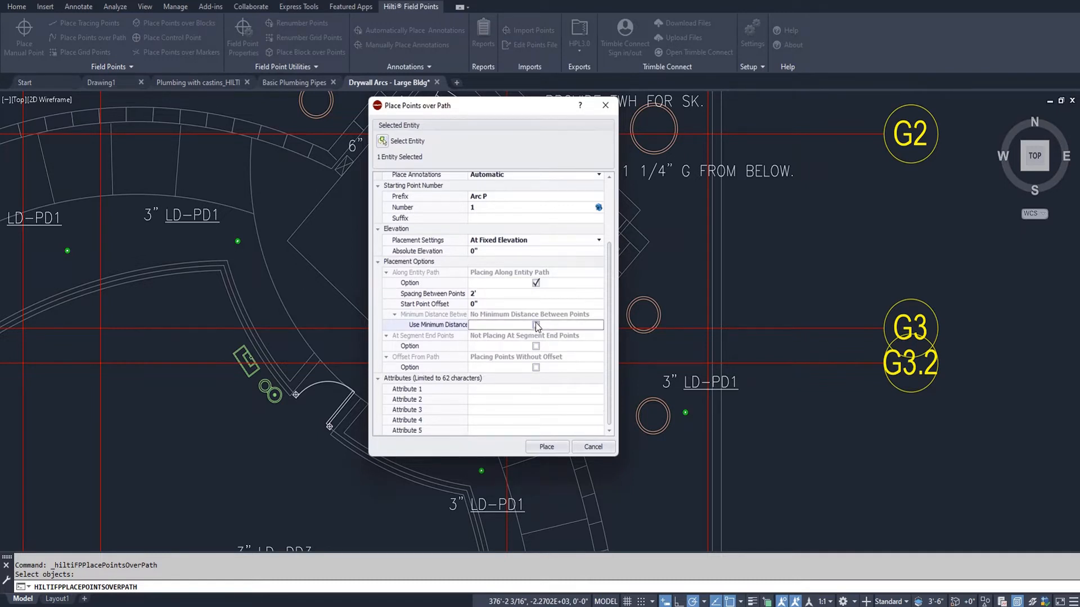
click(536, 325)
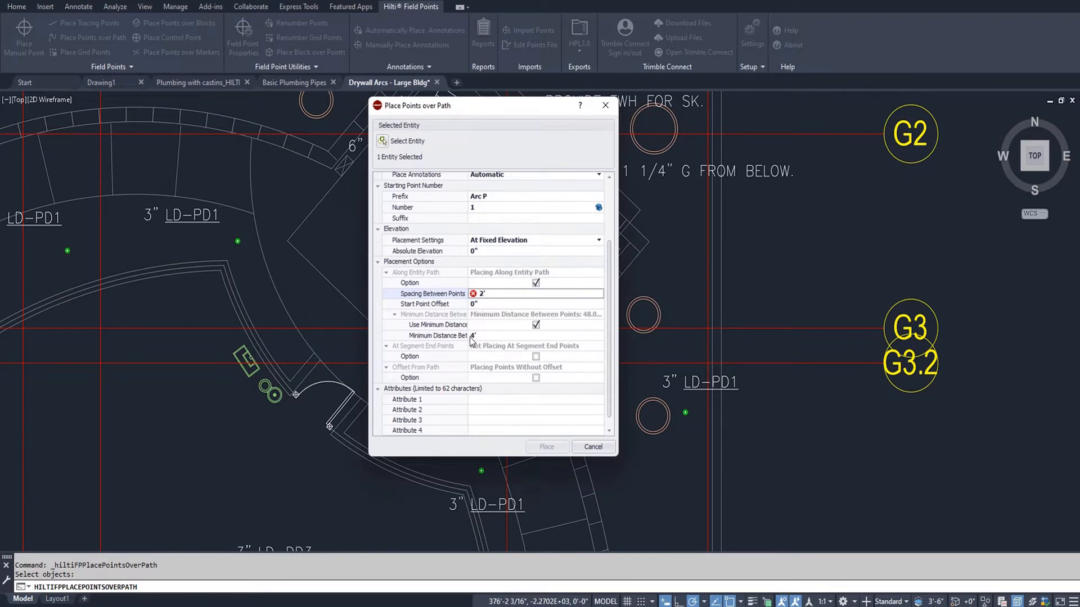
click(478, 335)
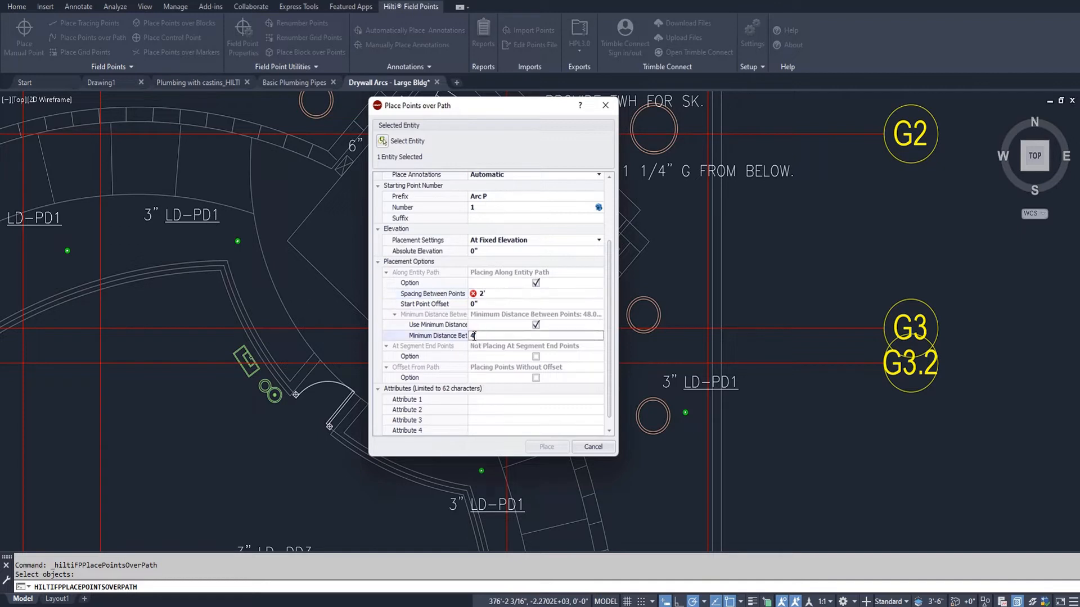
text(2')
key(Tab)
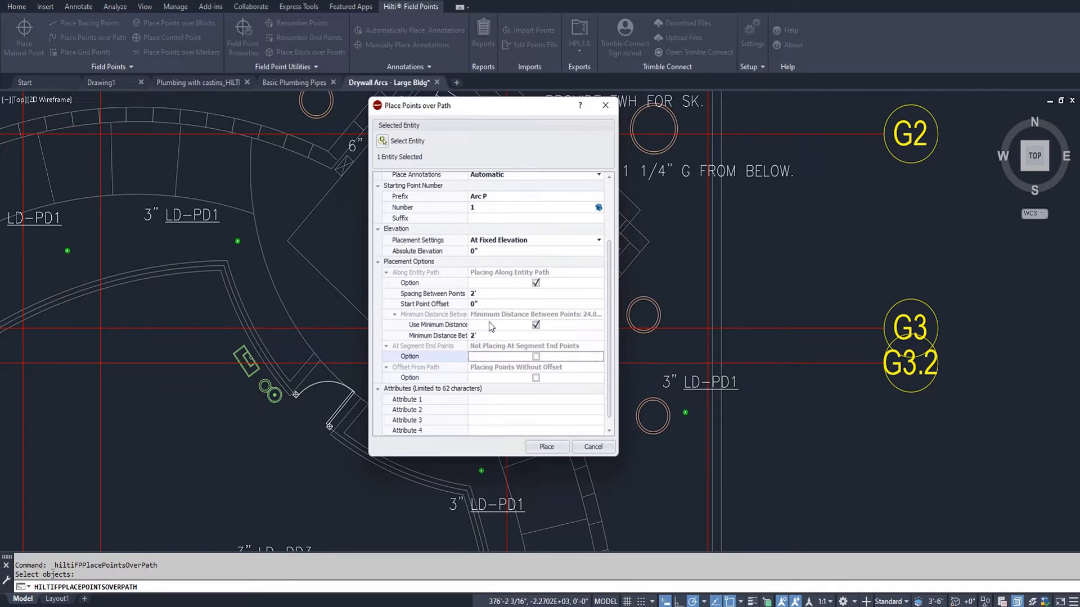
click(546, 447)
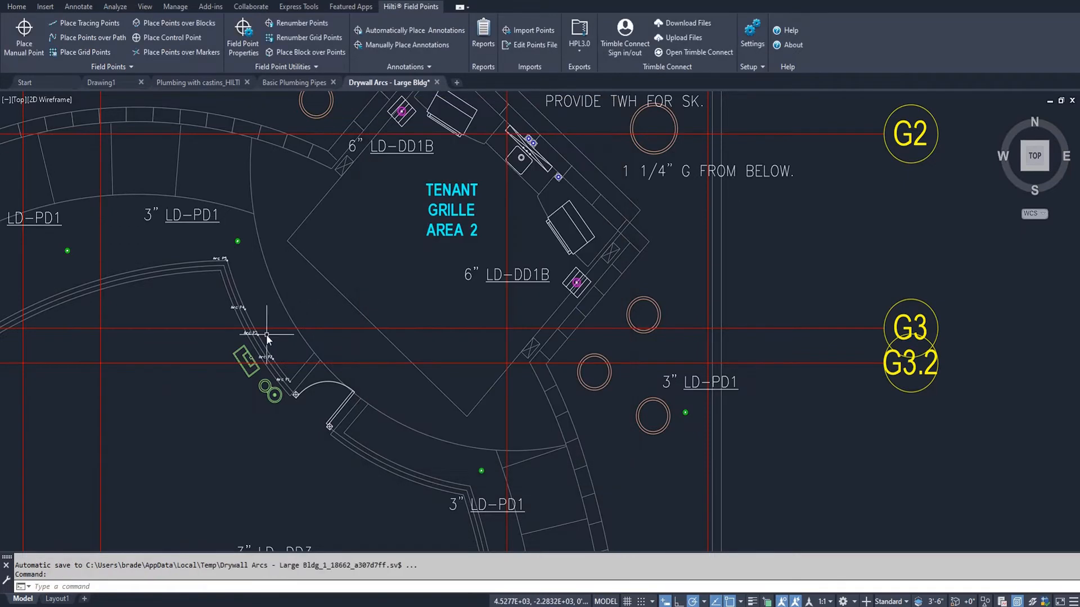
- Measure the distance from Arc P4 to Arc P5 at the upper corner of the short arc
scroll(266, 334, up, 5)
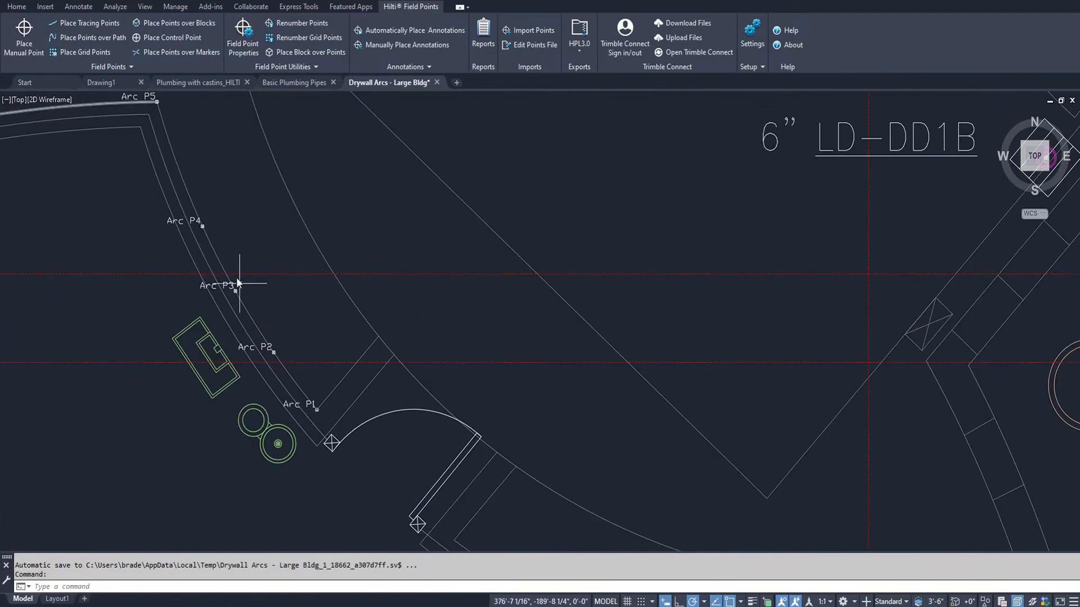
scroll(319, 408, up, 2)
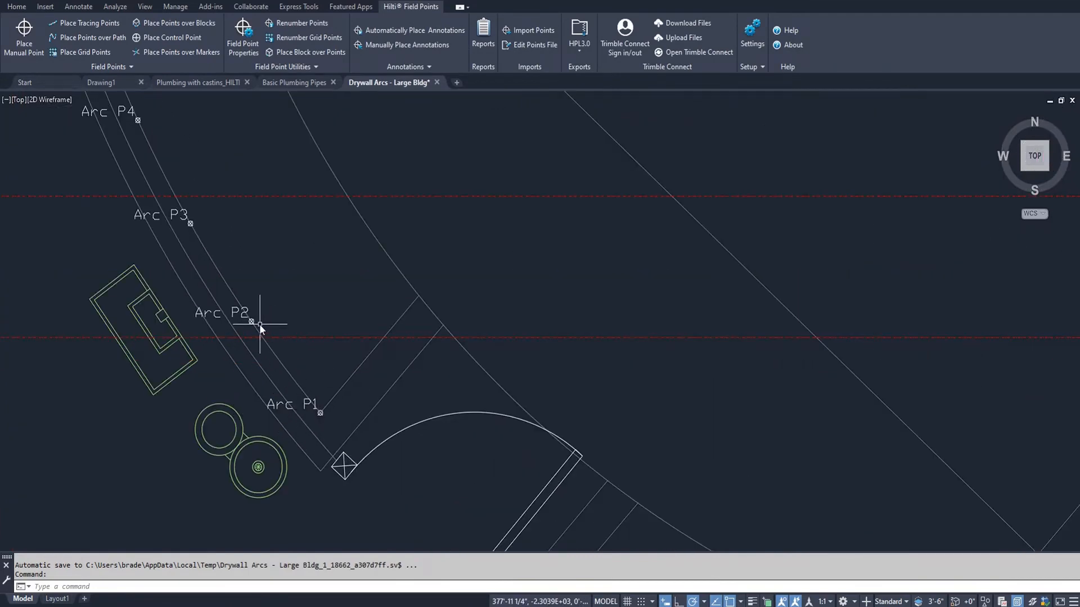
middle_drag(259, 326, 373, 406)
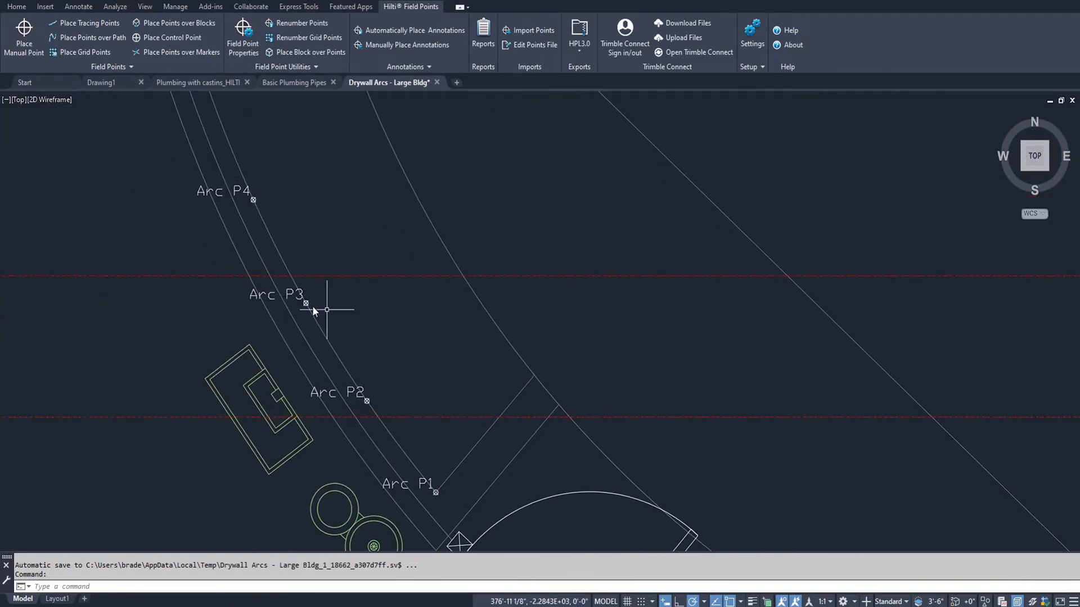
middle_drag(356, 312, 490, 429)
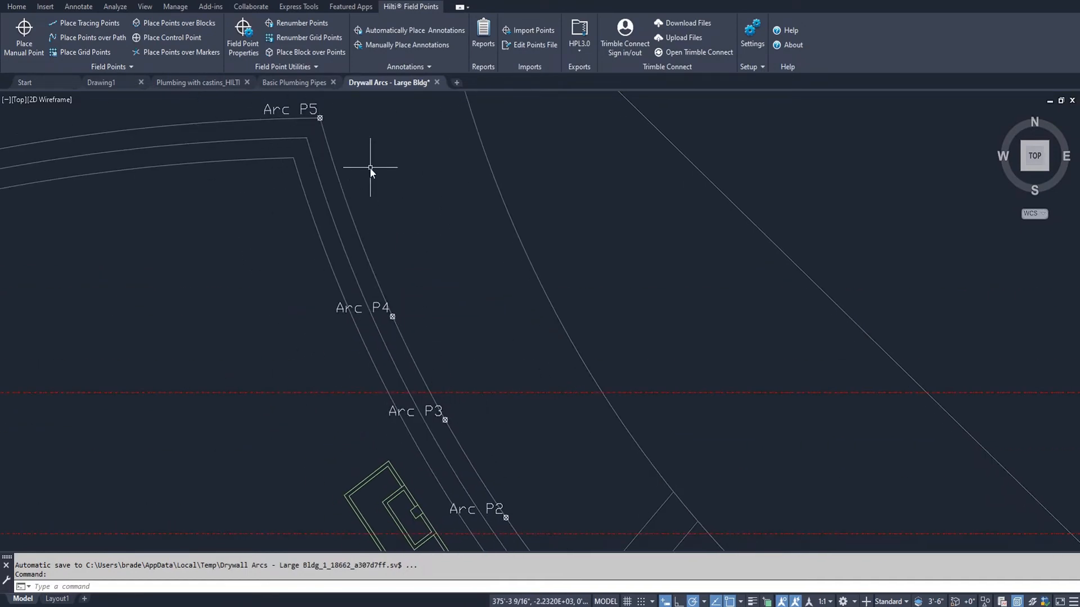
text(DIST)
key(Return)
click(392, 316)
scroll(268, 107, up, 4)
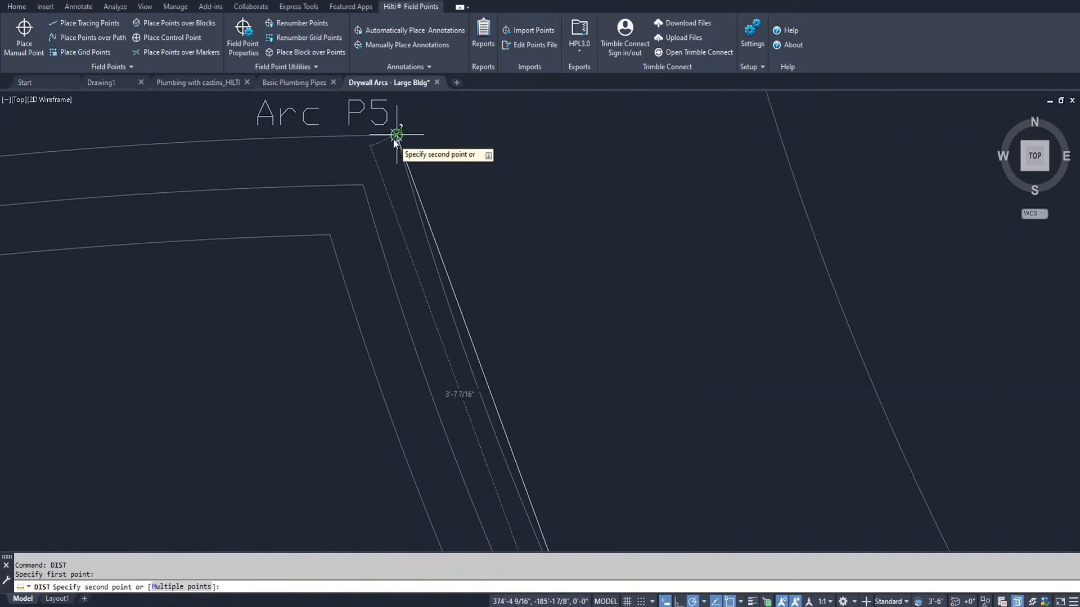
key(Escape)
scroll(414, 176, down, 3)
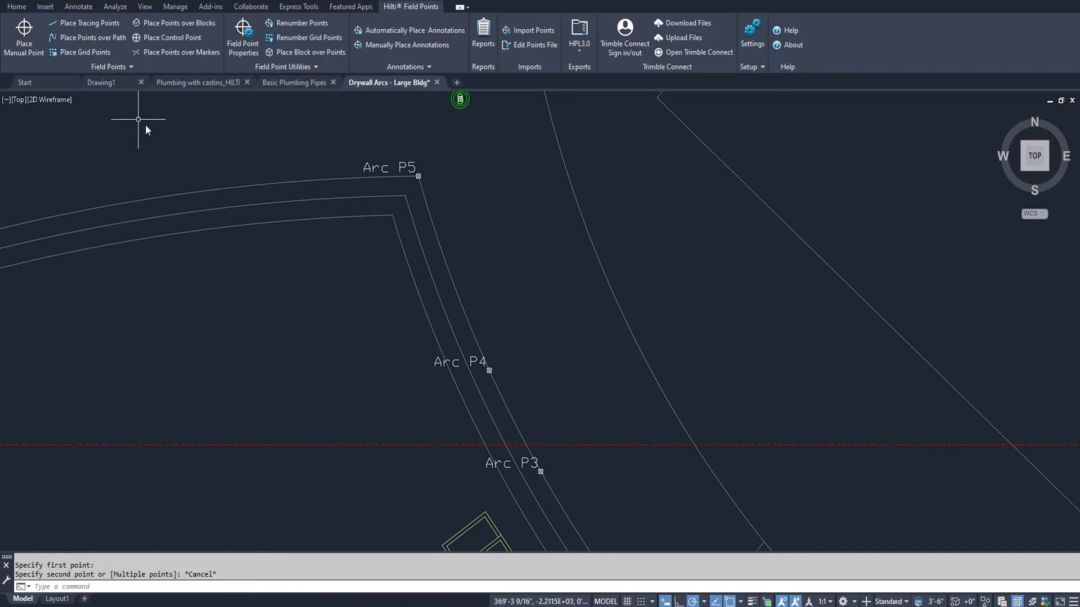
- Configure Place Points over Path with 4' spacing, no minimum distance between points, and a 1' offset from the path
click(87, 37)
click(536, 315)
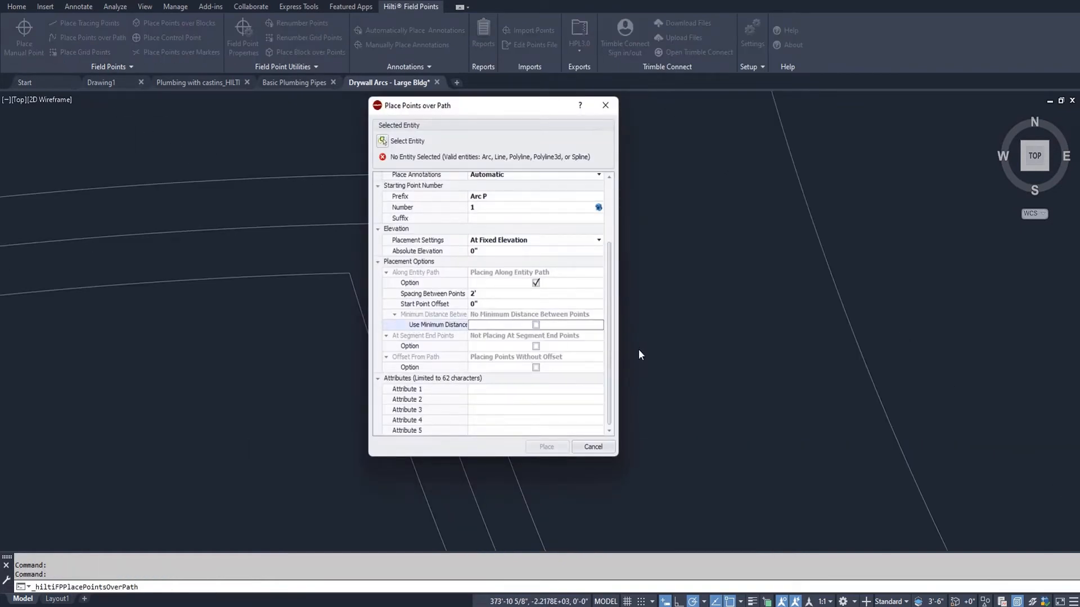
click(560, 379)
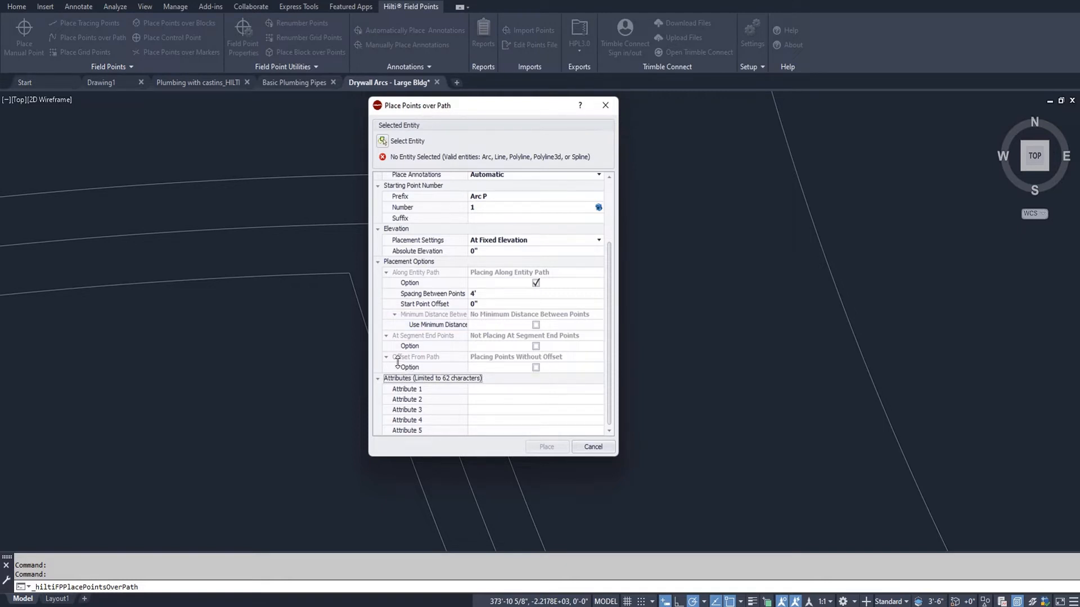
click(535, 368)
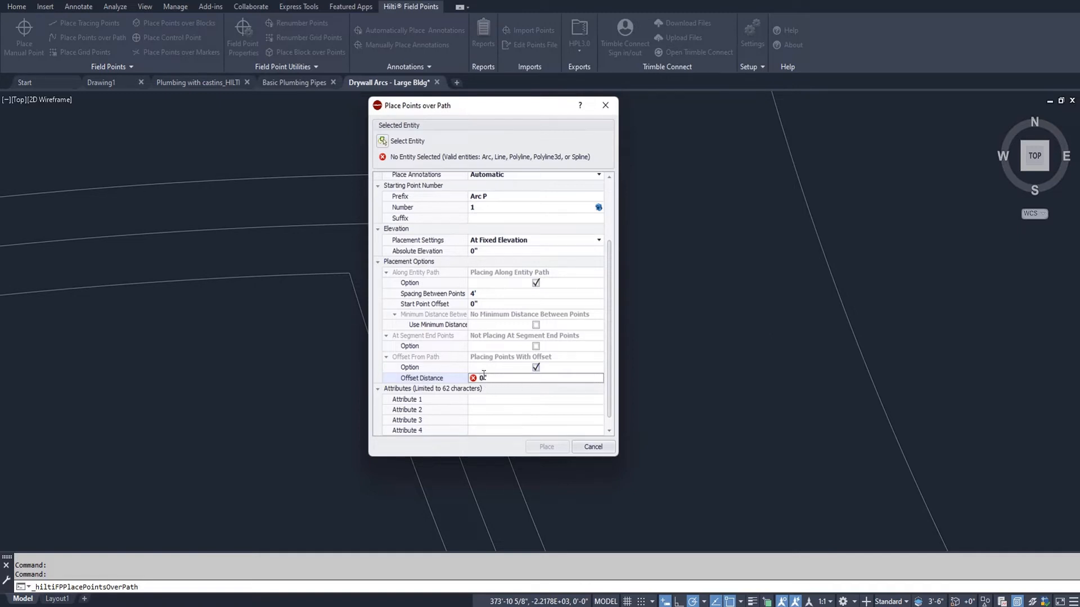
text(1')
- Place the points along the short arc's outer line, starting at its lower endpoint near the door and offset to the outer side
click(382, 141)
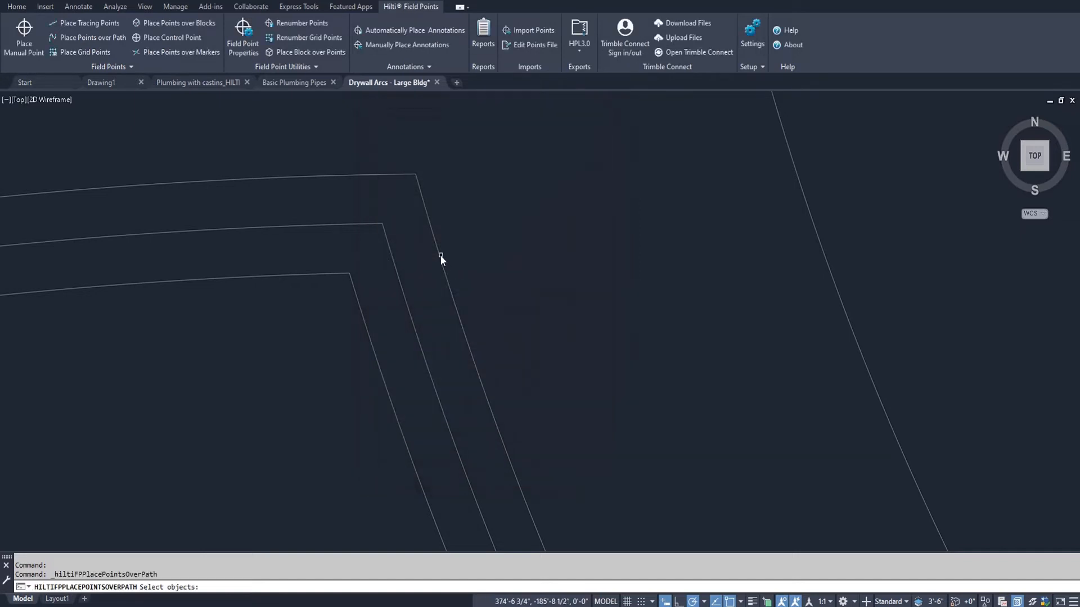
click(440, 255)
click(561, 445)
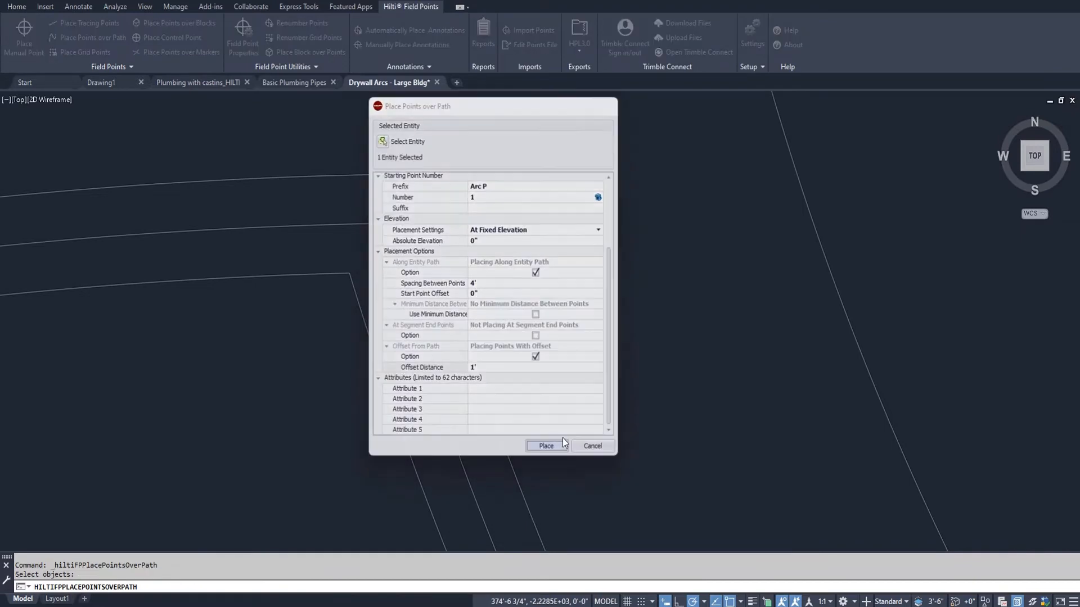
scroll(561, 439, up, 5)
scroll(447, 210, up, 3)
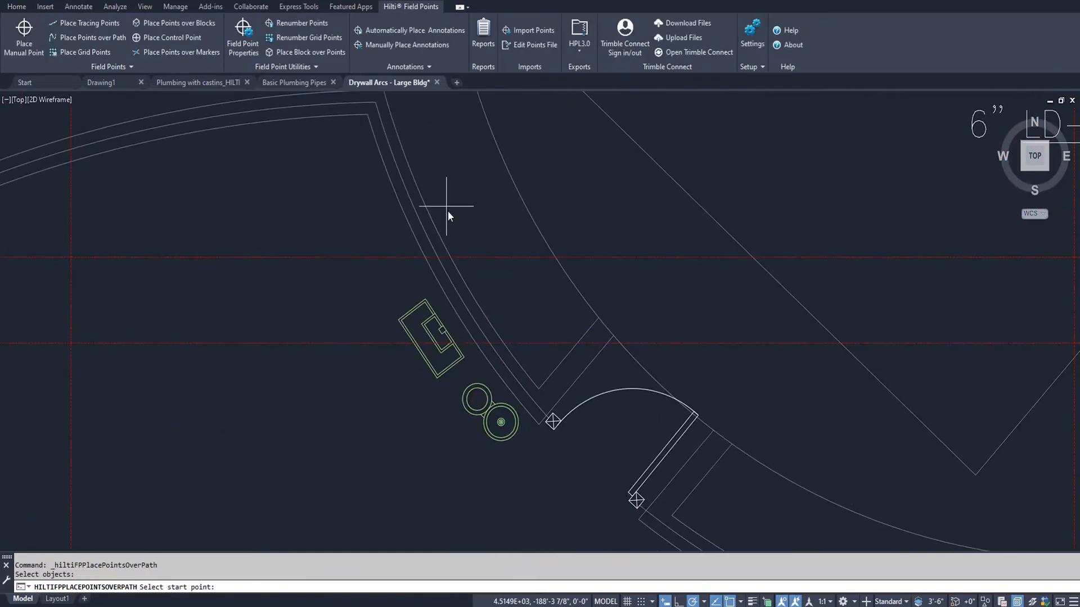
click(539, 389)
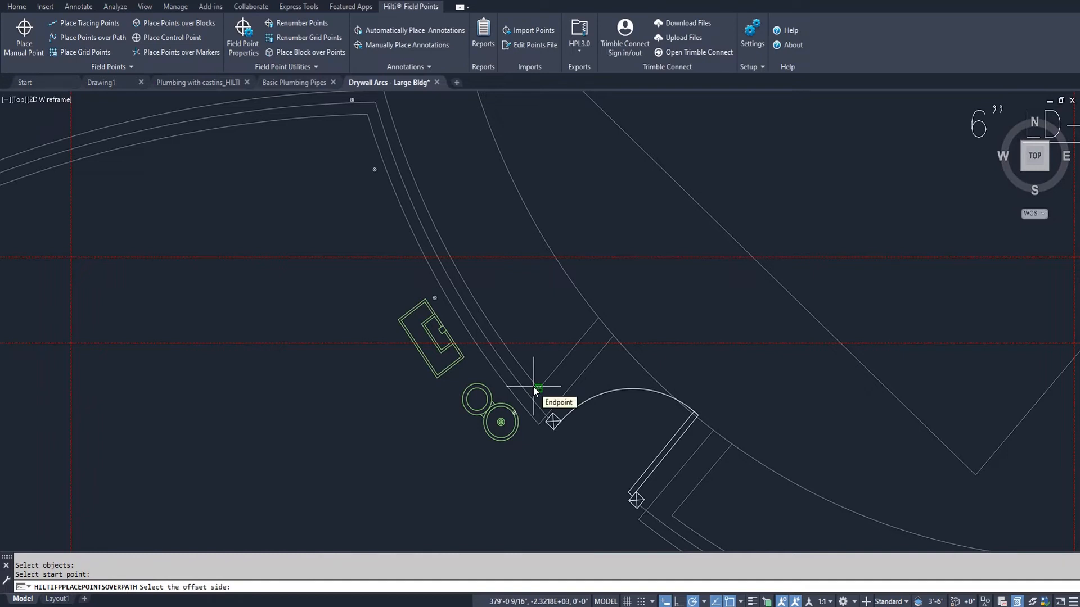
scroll(548, 374, up, 2)
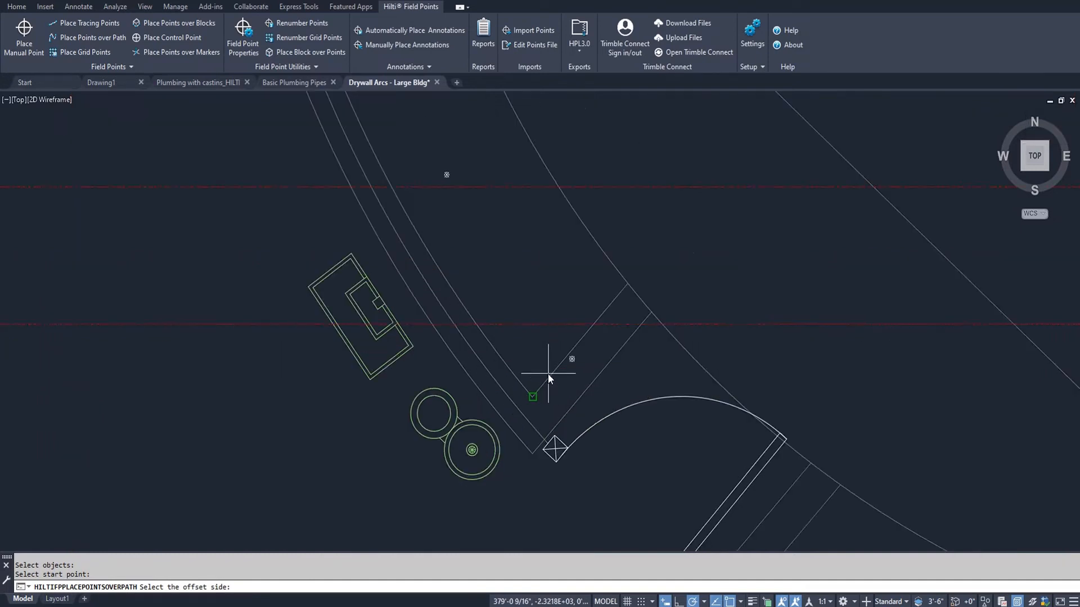
scroll(547, 375, up, 2)
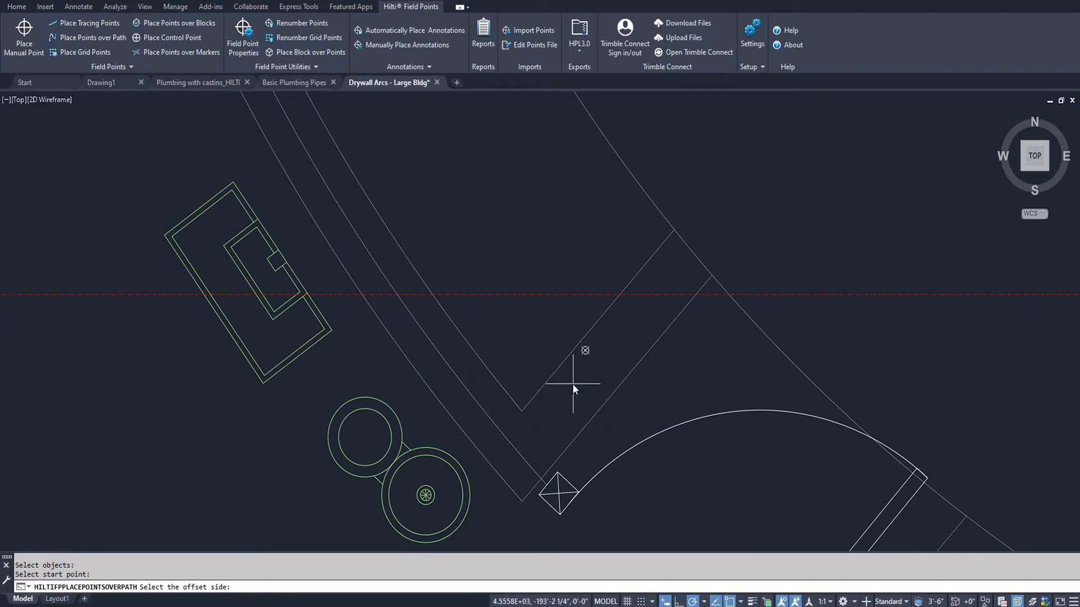
click(532, 398)
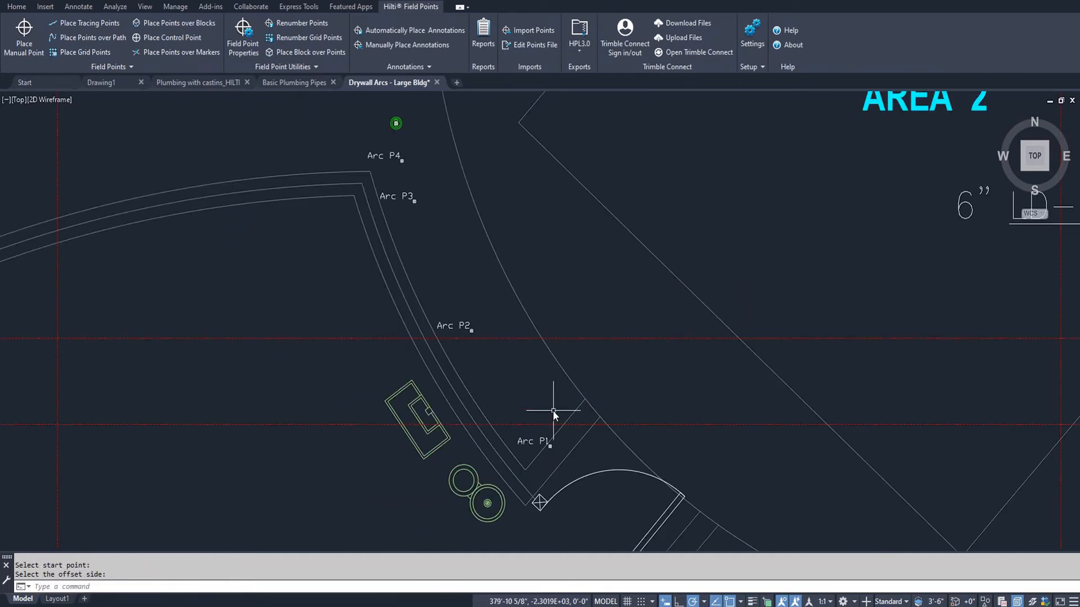
- Measure the distance from the arc's lower endpoint to the offset point Arc P1 with DIST
text(dist)
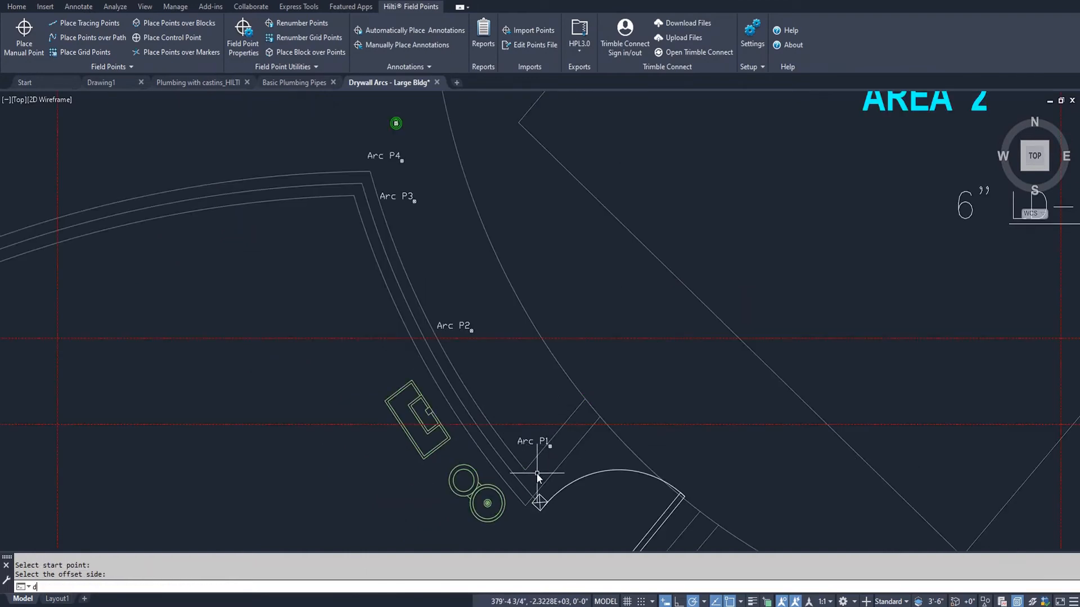
key(Return)
scroll(528, 472, up, 5)
click(524, 525)
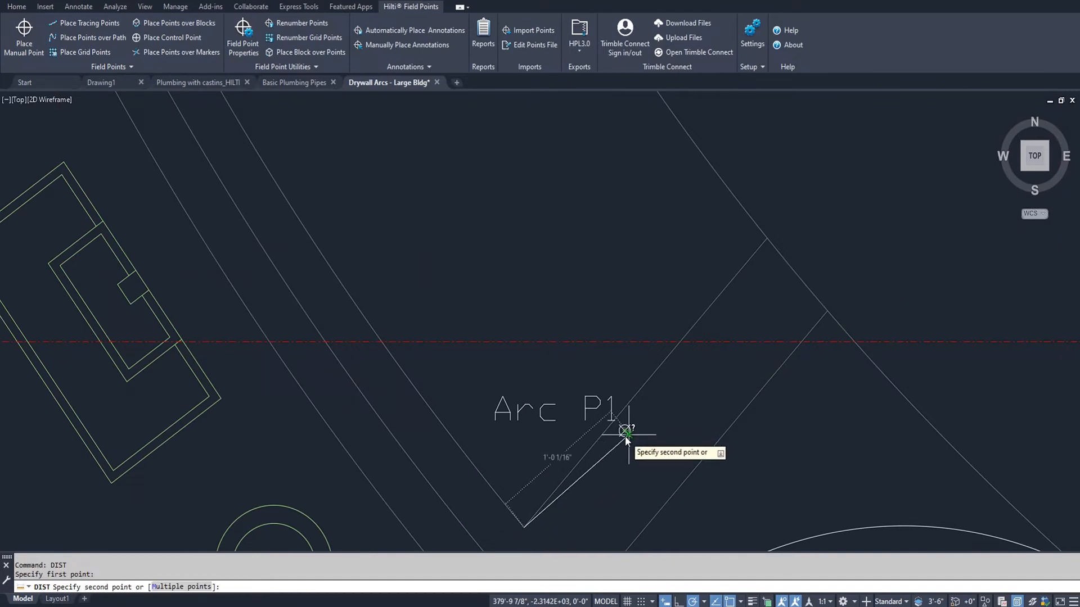
key(Escape)
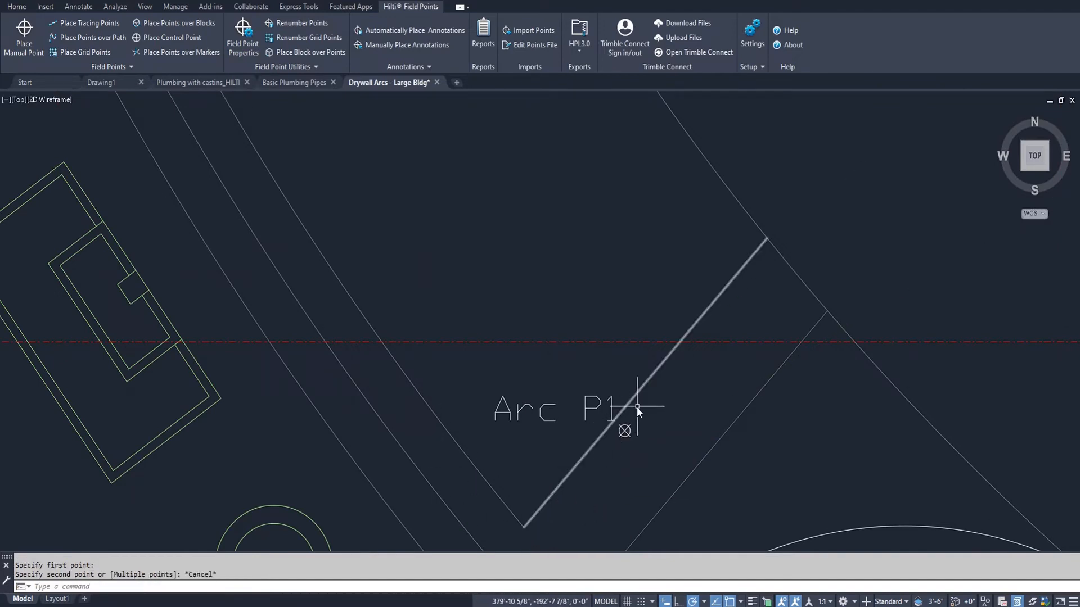
scroll(571, 461, down, 4)
scroll(596, 413, down, 6)
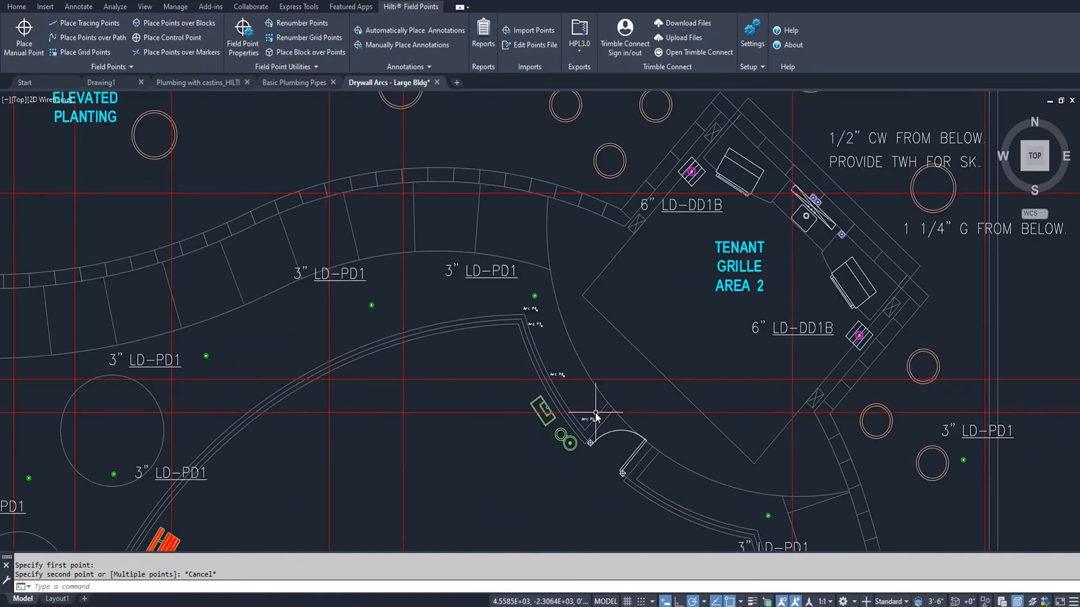
scroll(590, 406, up, 6)
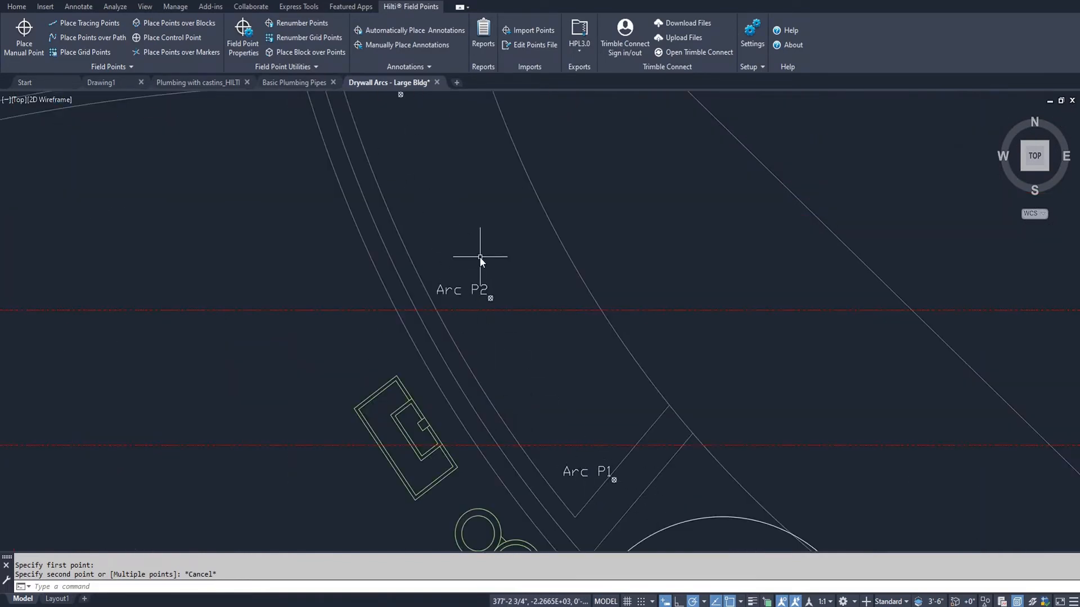
scroll(480, 256, down, 3)
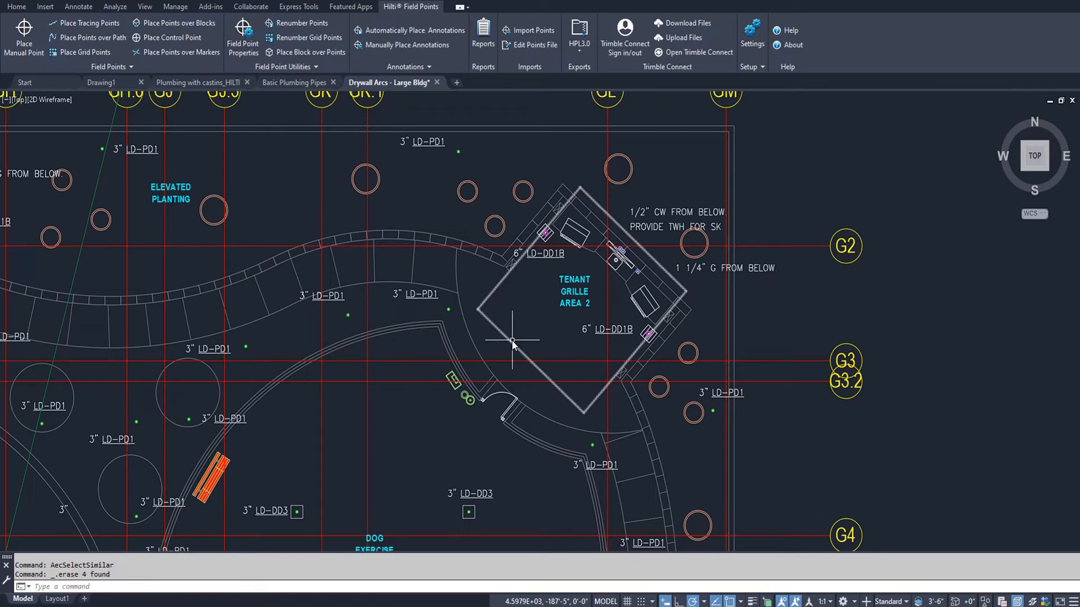
- Place points over the Tenant Grille Area 2 rectangle with 4' spacing and no path offset, starting at its lowest corner
scroll(523, 343, up, 3)
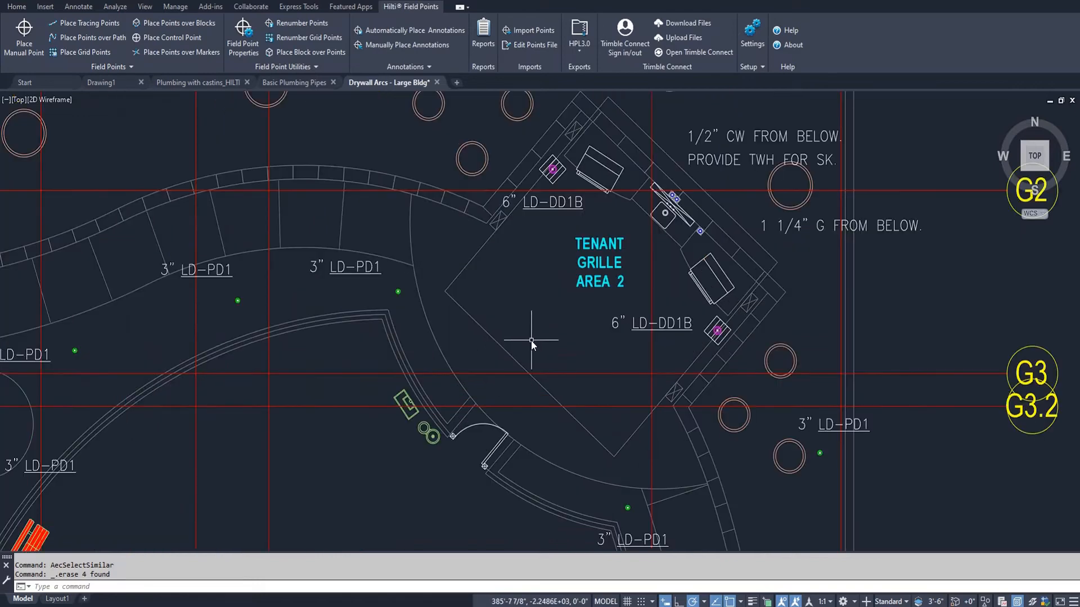
click(69, 43)
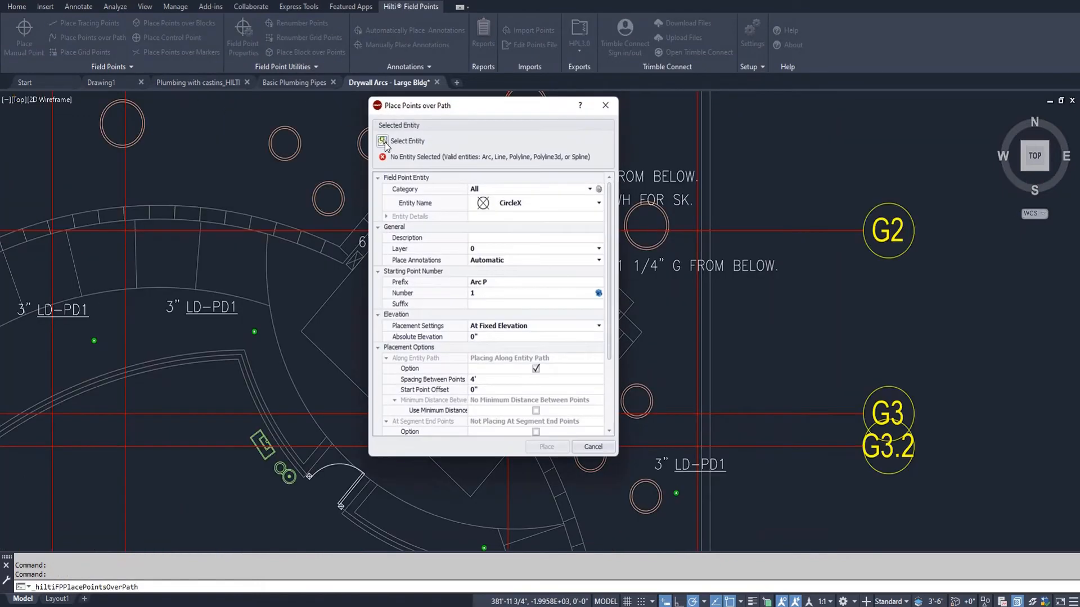
key(Return)
click(321, 309)
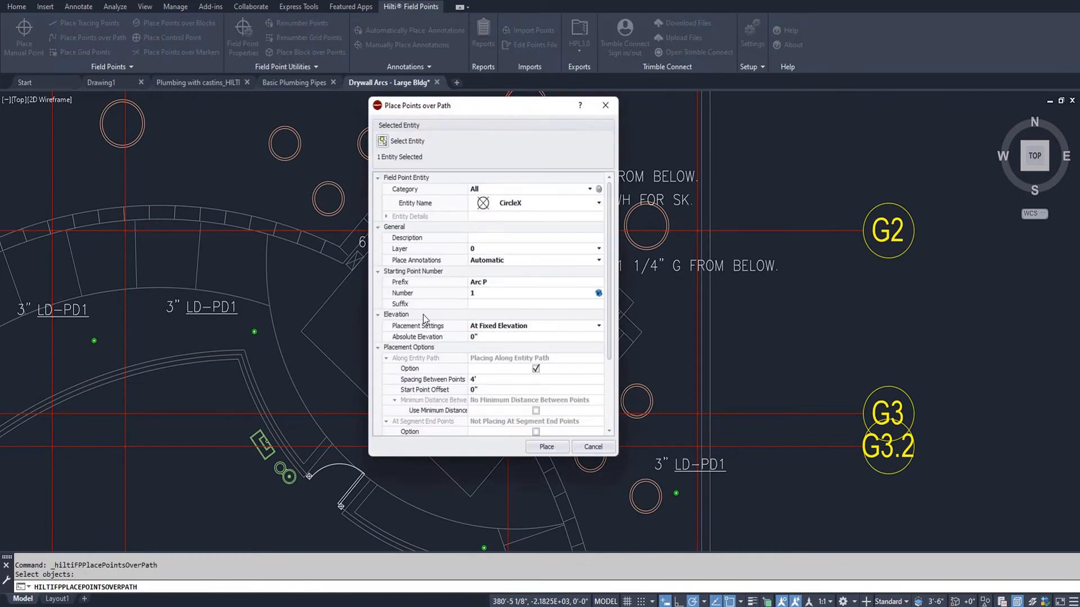
scroll(521, 391, down, 3)
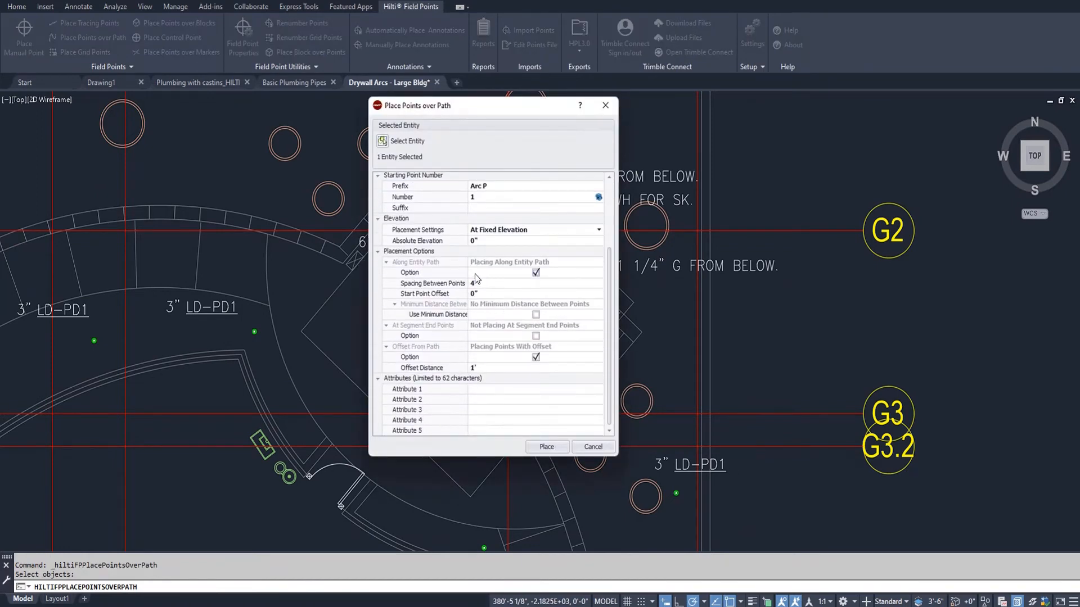
click(477, 369)
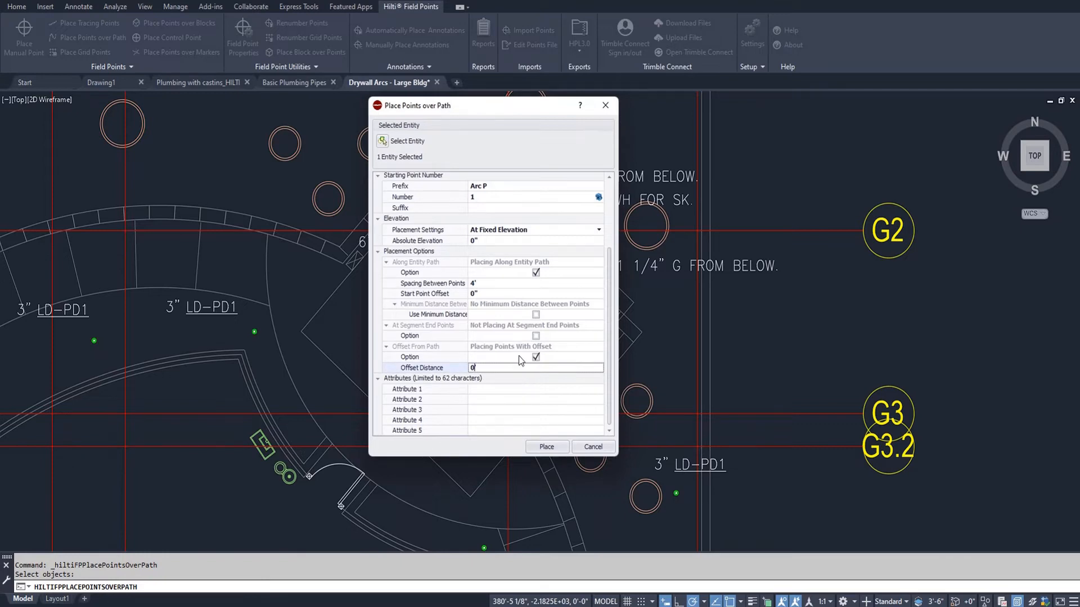
click(536, 357)
click(546, 446)
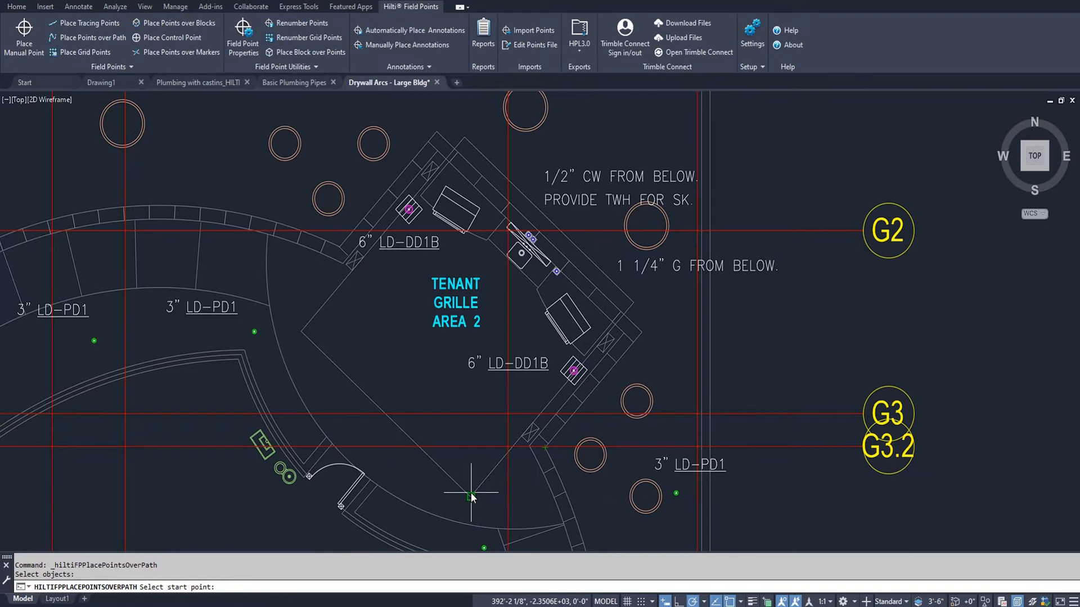
click(470, 497)
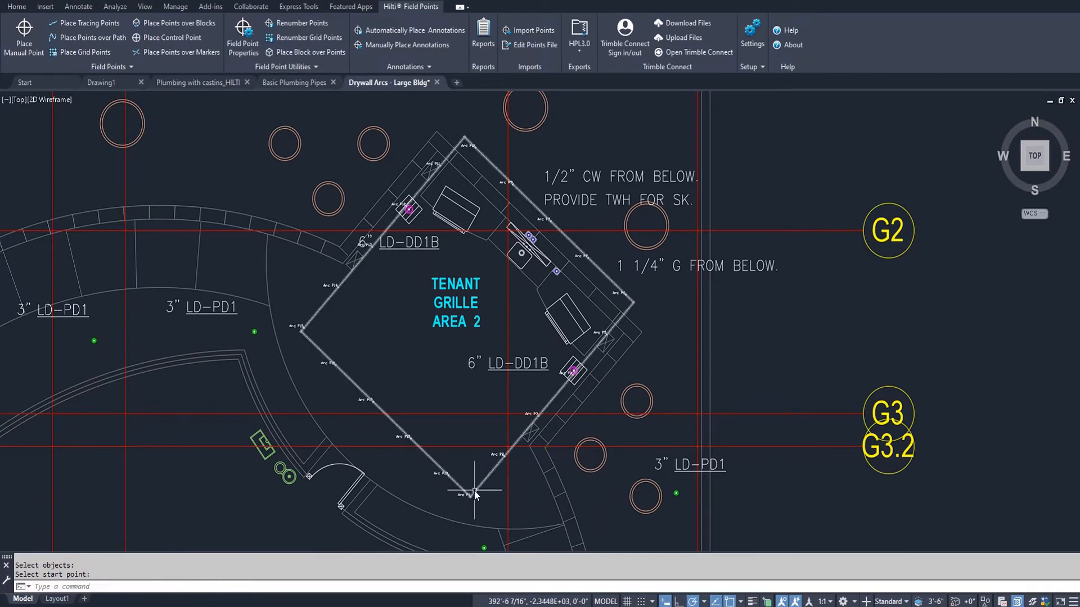
- Measure the distance from Arc P1 at the rectangle's lowest corner to Arc P2 with DIST
scroll(475, 491, up, 4)
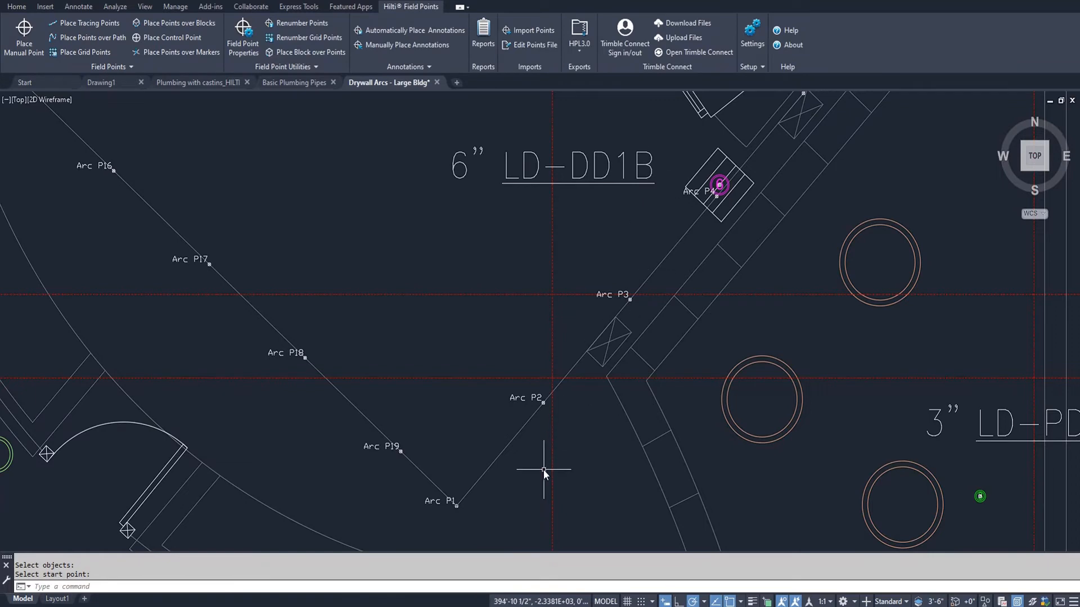
text(dist)
key(Return)
scroll(472, 510, up, 4)
scroll(431, 501, up, 4)
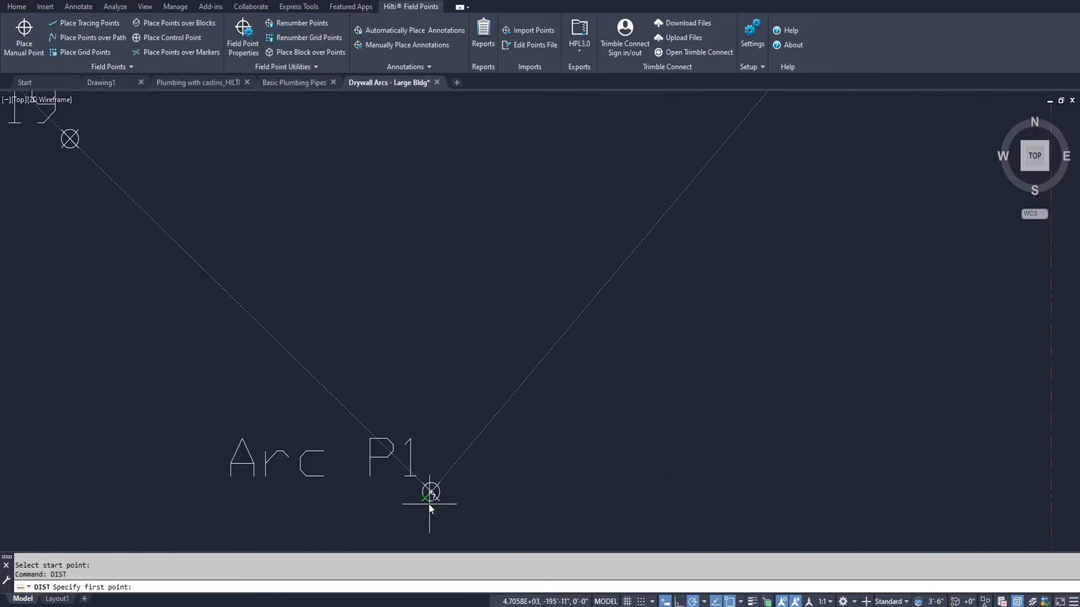
click(431, 495)
scroll(507, 433, down, 6)
scroll(589, 324, up, 2)
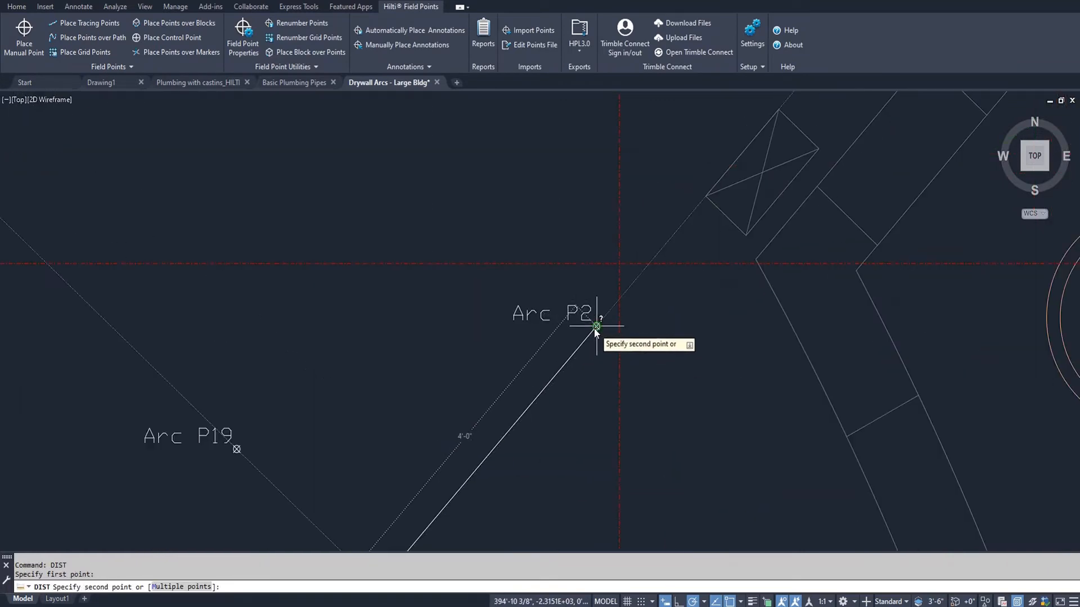
click(593, 328)
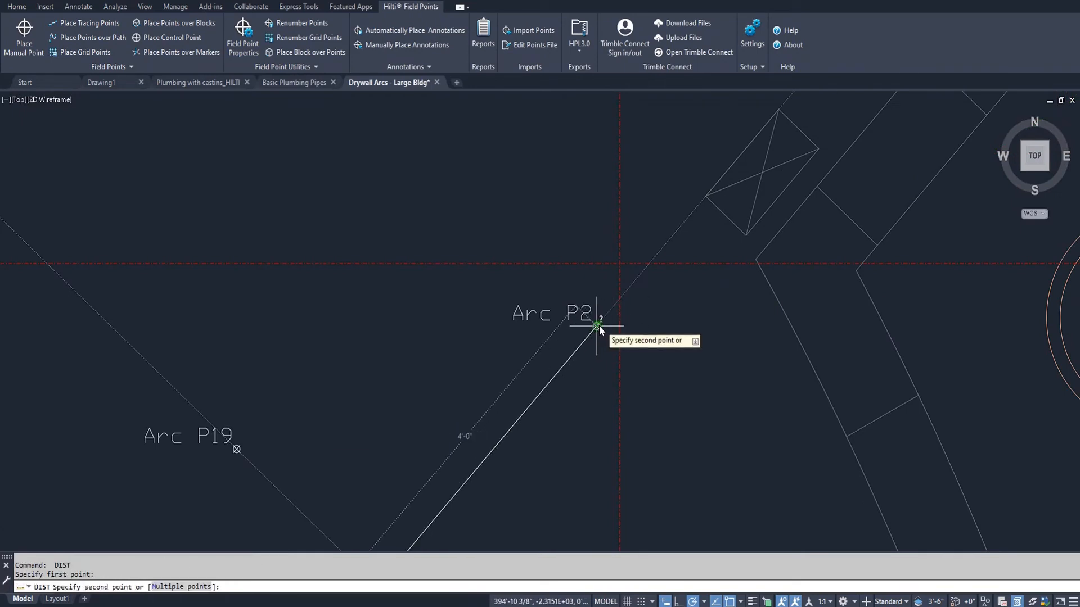
click(596, 327)
- Measure the distance from Arc P2 to Arc P3 along the rectangle's edge
scroll(588, 330, up, 3)
key(Return)
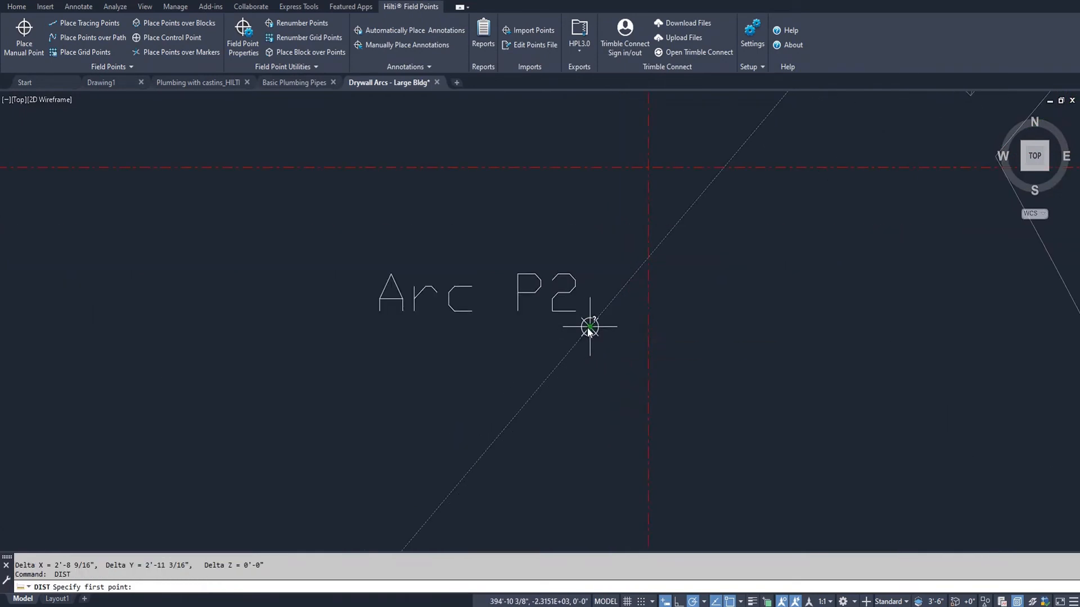
click(588, 329)
scroll(588, 327, down, 3)
click(701, 218)
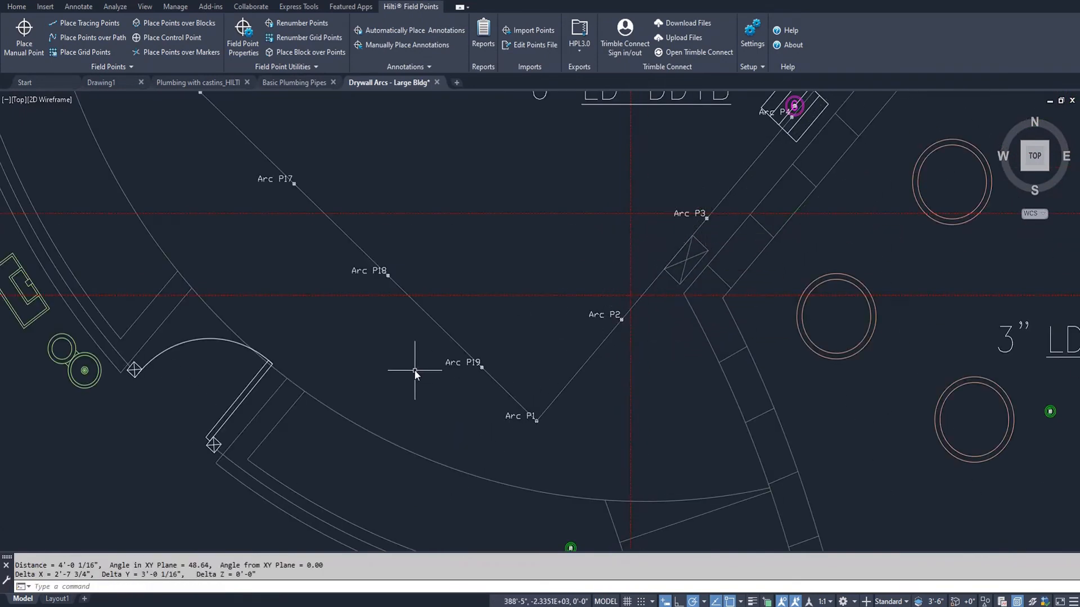
- Measure the distance from the last point, Arc P19, to the starting point Arc P1
scroll(477, 373, up, 2)
key(Return)
scroll(484, 360, up, 4)
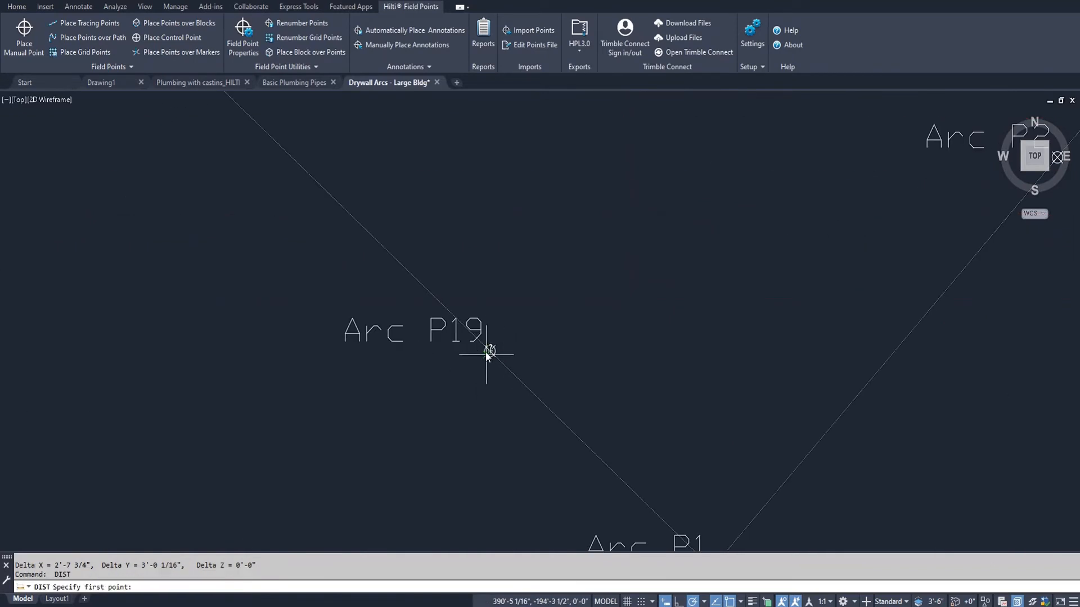
click(492, 349)
scroll(508, 376, down, 5)
scroll(547, 429, up, 4)
scroll(548, 413, up, 3)
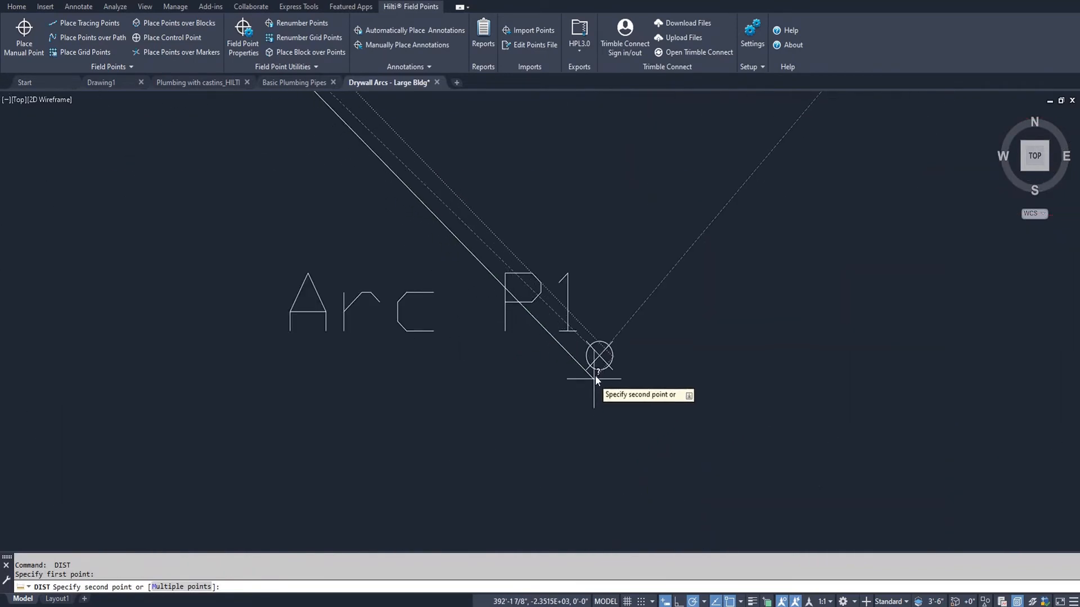
click(596, 357)
scroll(597, 358, down, 5)
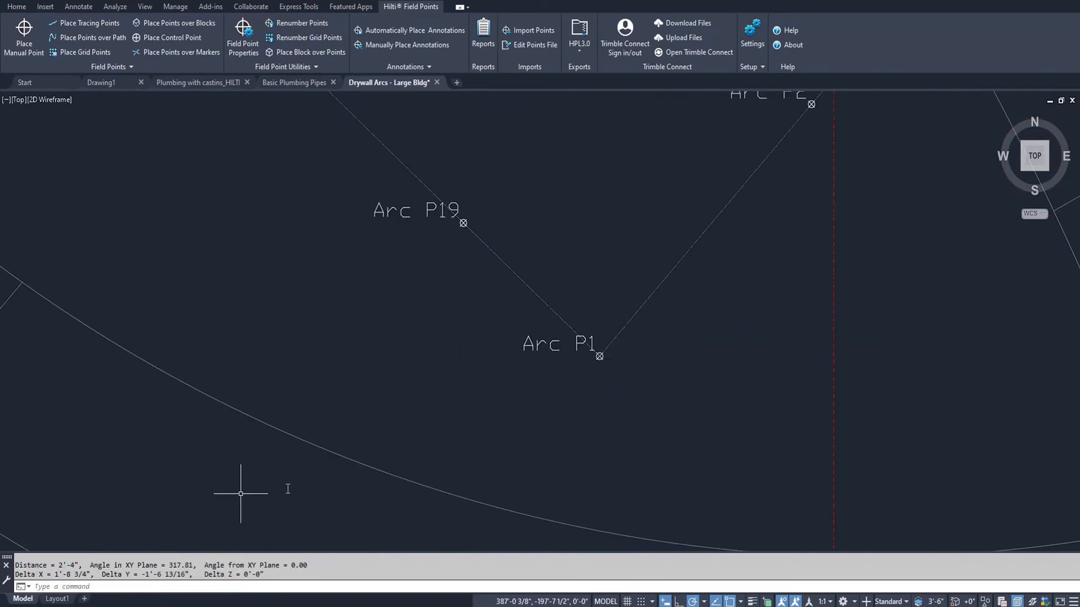
- Examine how the points fall around the rectangle's western corner, near Arc P15 and Arc P16
scroll(582, 450, down, 5)
scroll(590, 455, down, 3)
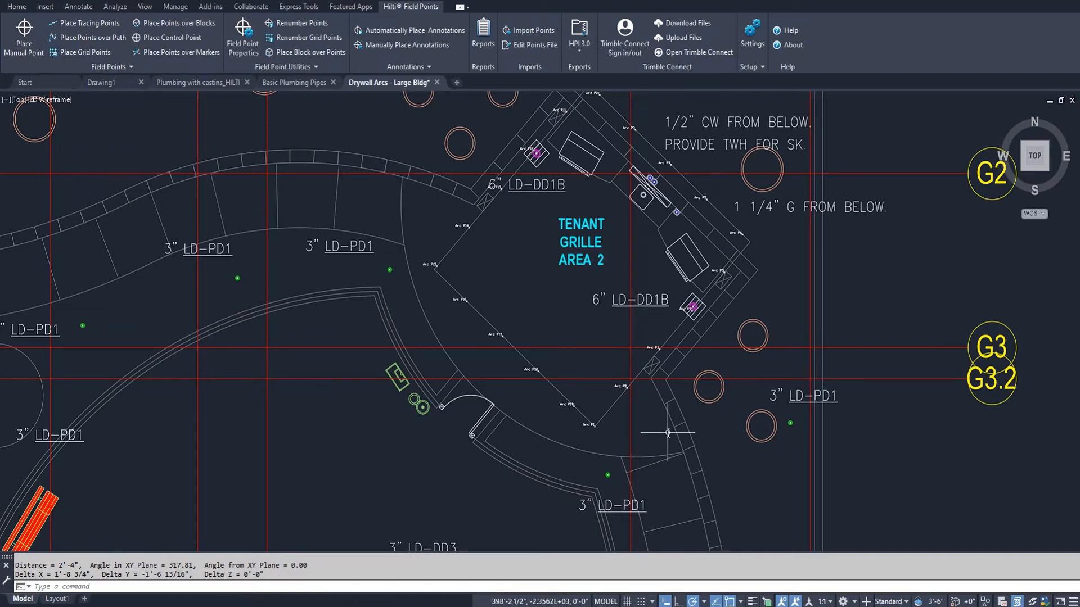
scroll(441, 284, up, 5)
scroll(471, 315, down, 1)
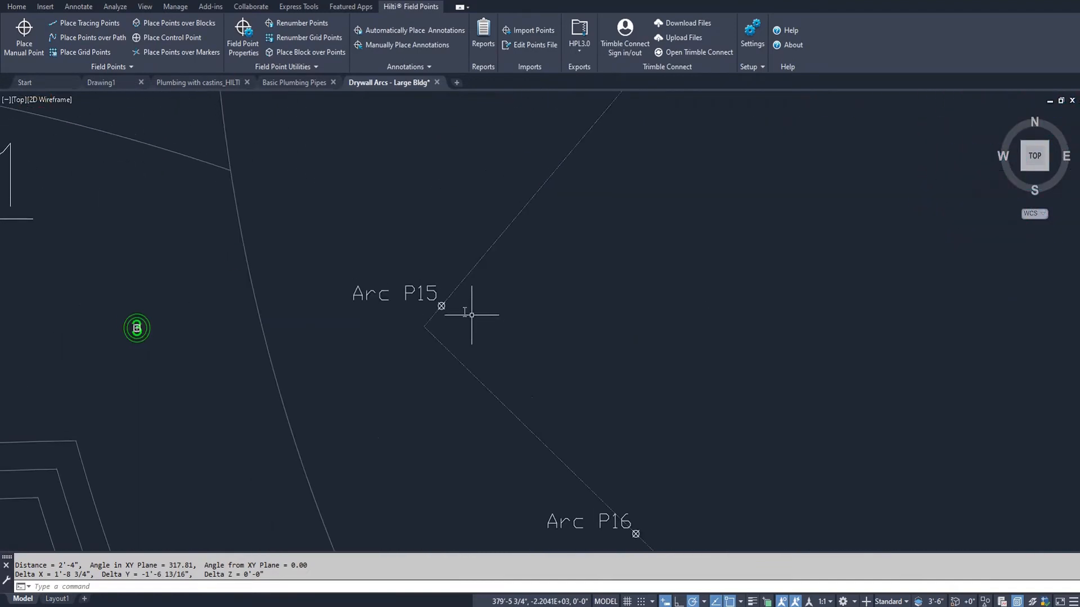
scroll(471, 315, up, 2)
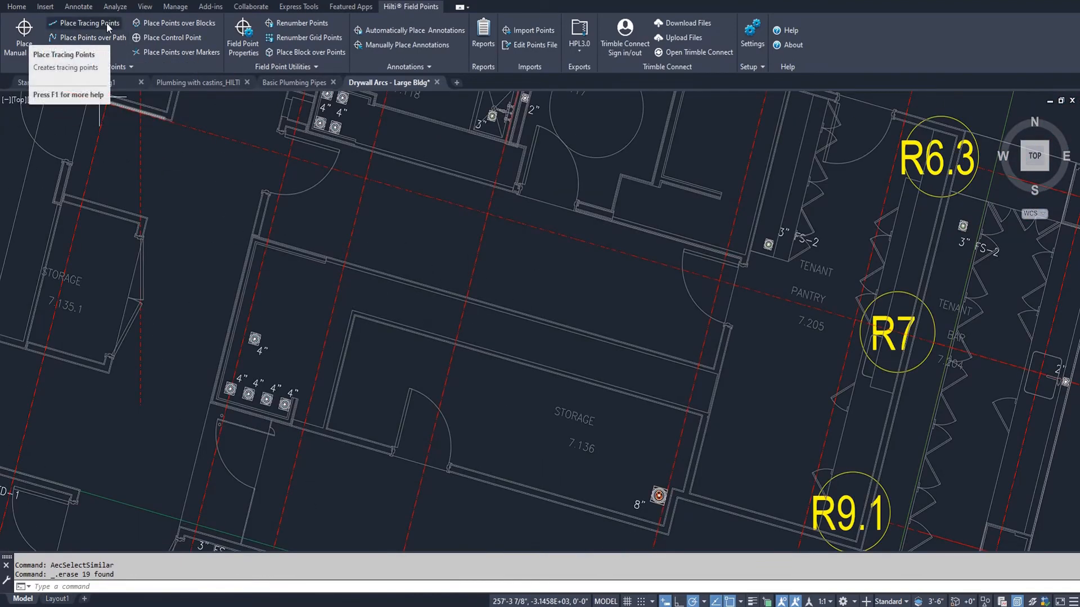
- Start Place Tracing Points with CircleX as the field point entity and Single Point as the tracing type
click(107, 23)
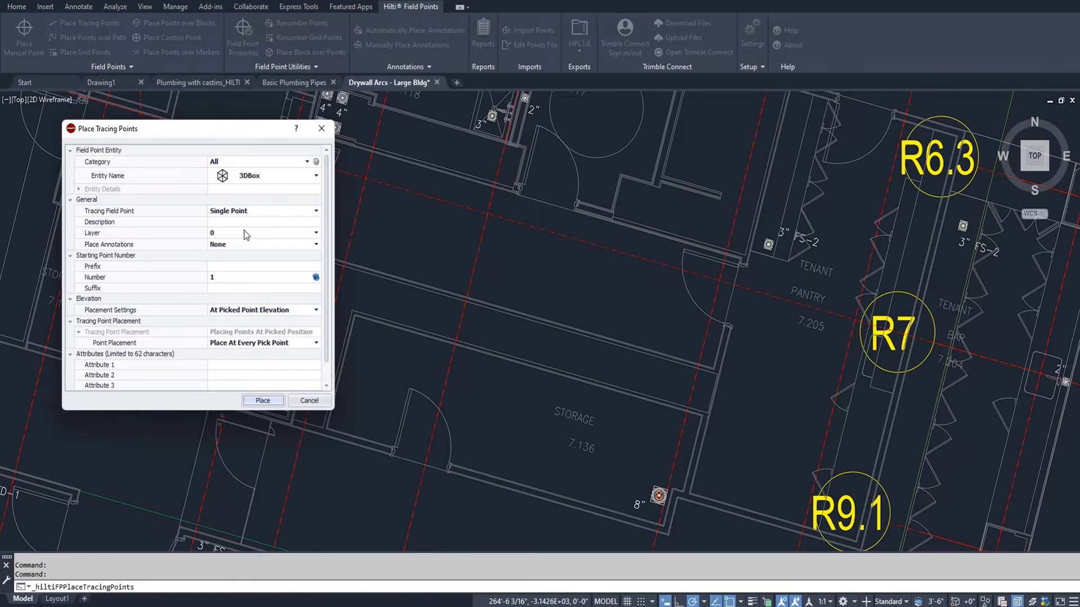
click(316, 176)
click(256, 270)
drag(192, 123, 217, 107)
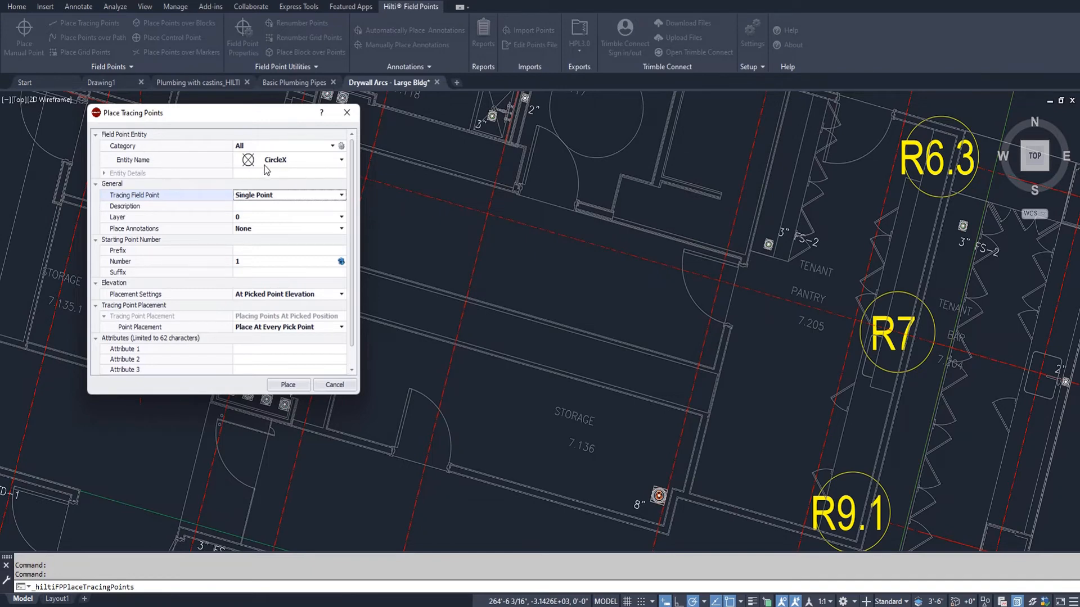
click(273, 196)
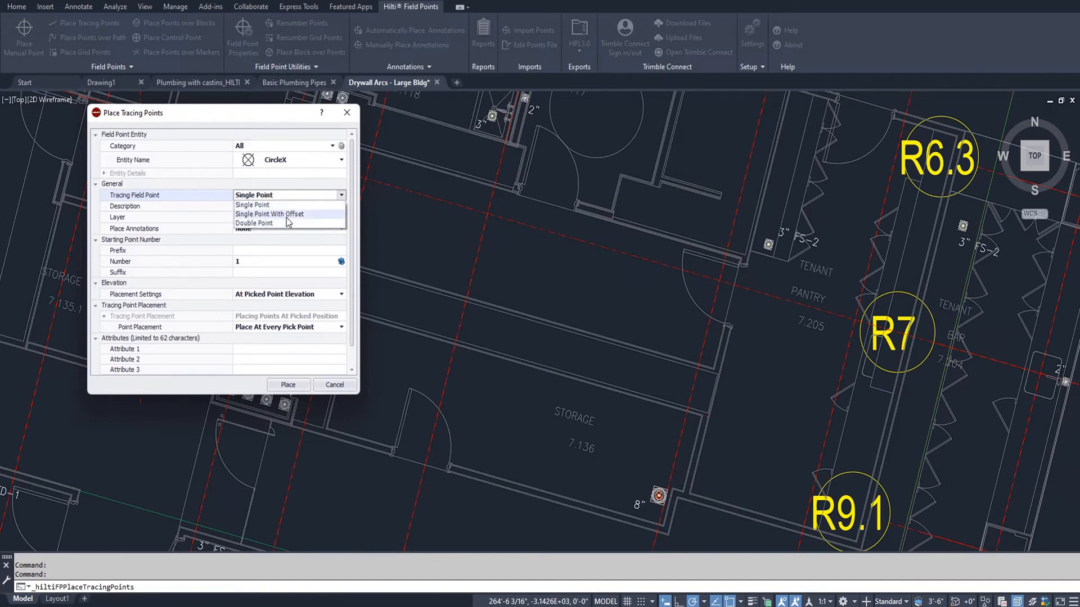
click(342, 195)
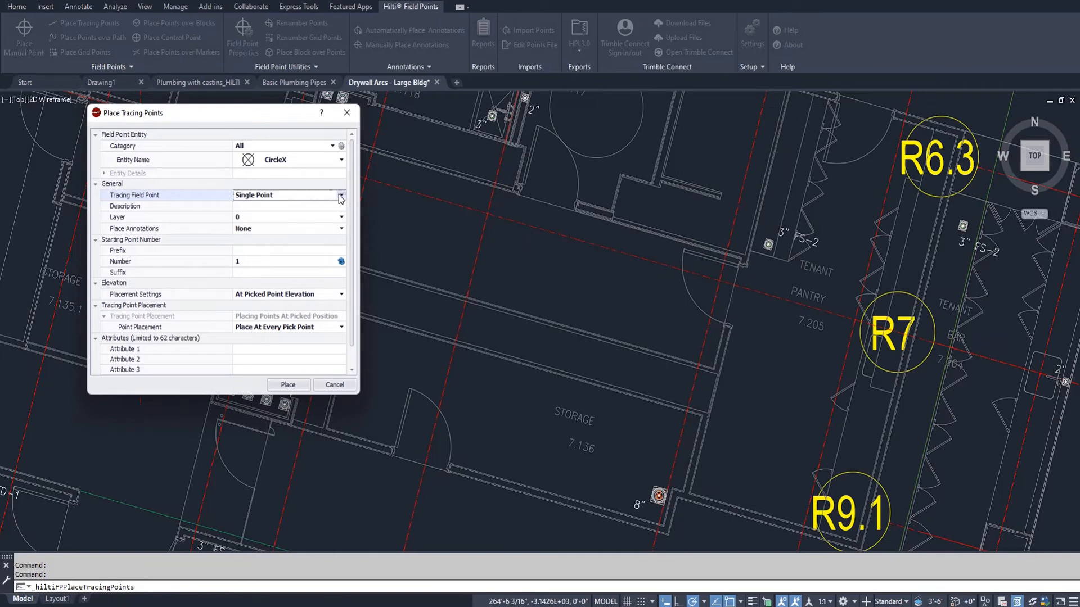
- Set the tracing points' prefix to TP and their elevation placement to At Fixed Elevation
click(277, 251)
text(TP)
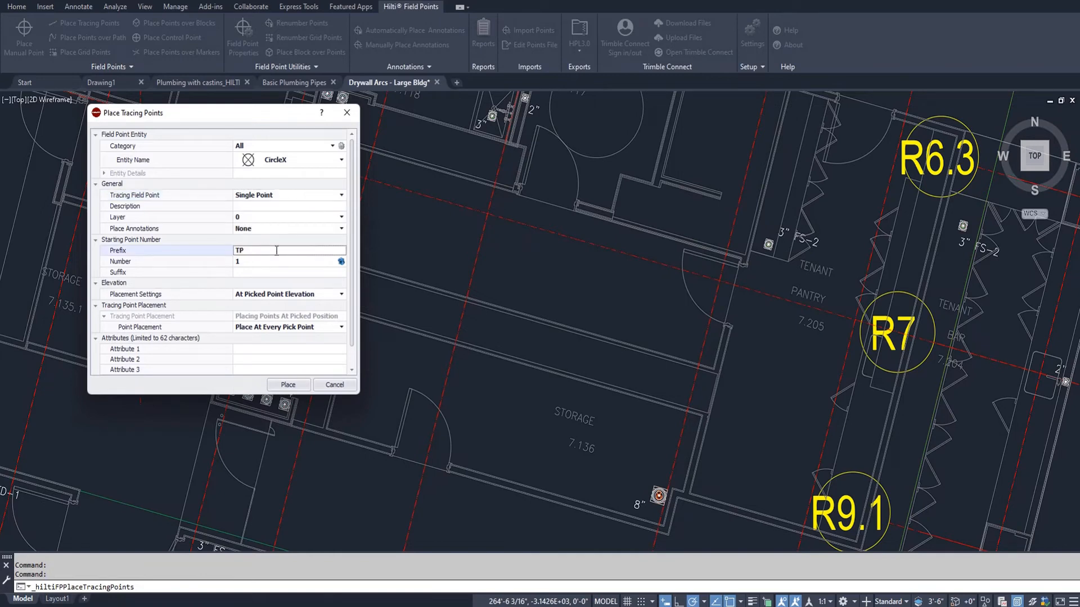
click(339, 294)
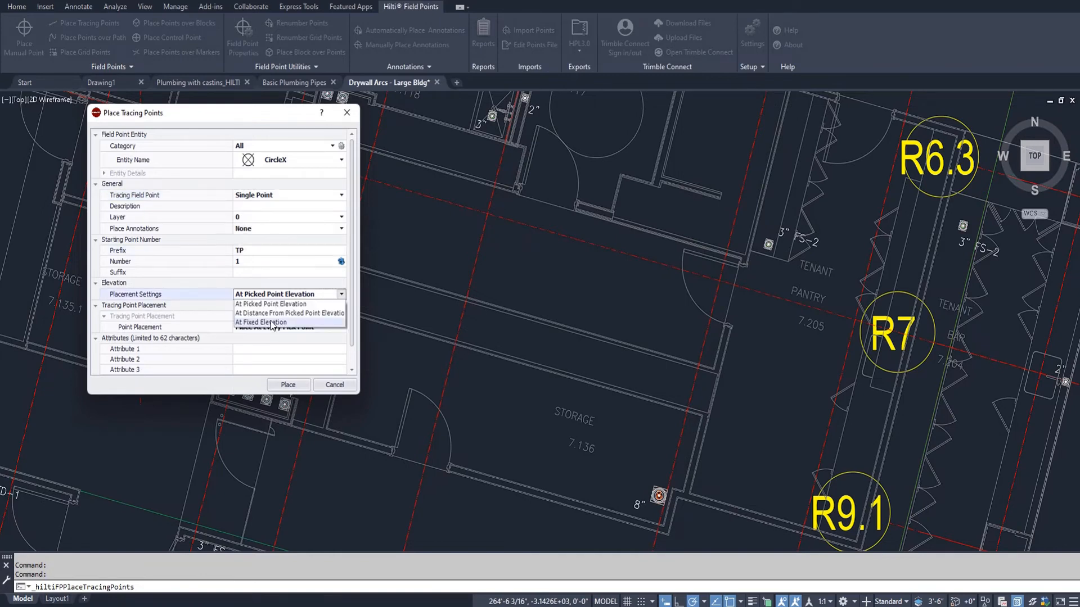
click(268, 311)
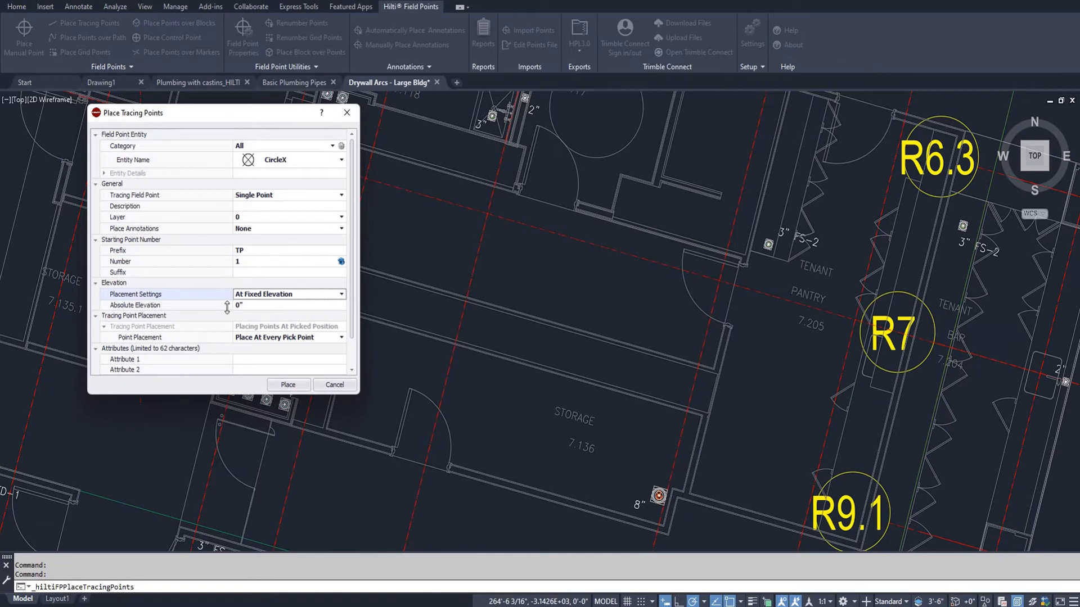
scroll(227, 309, down, 1)
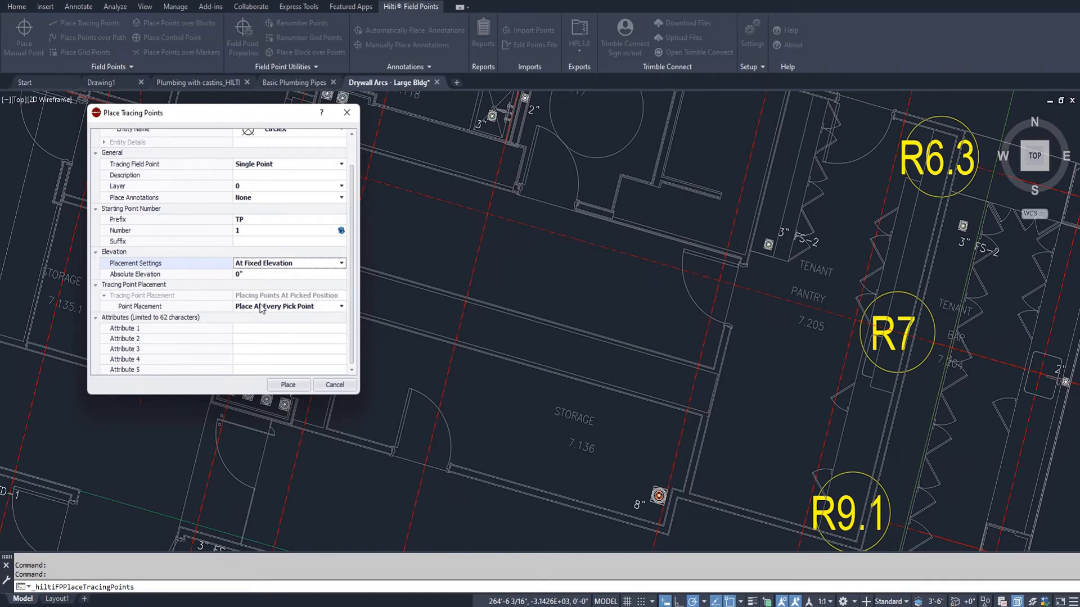
- Set the tracing point placement to Place Intermediate Points with 1' spacing between points
click(342, 306)
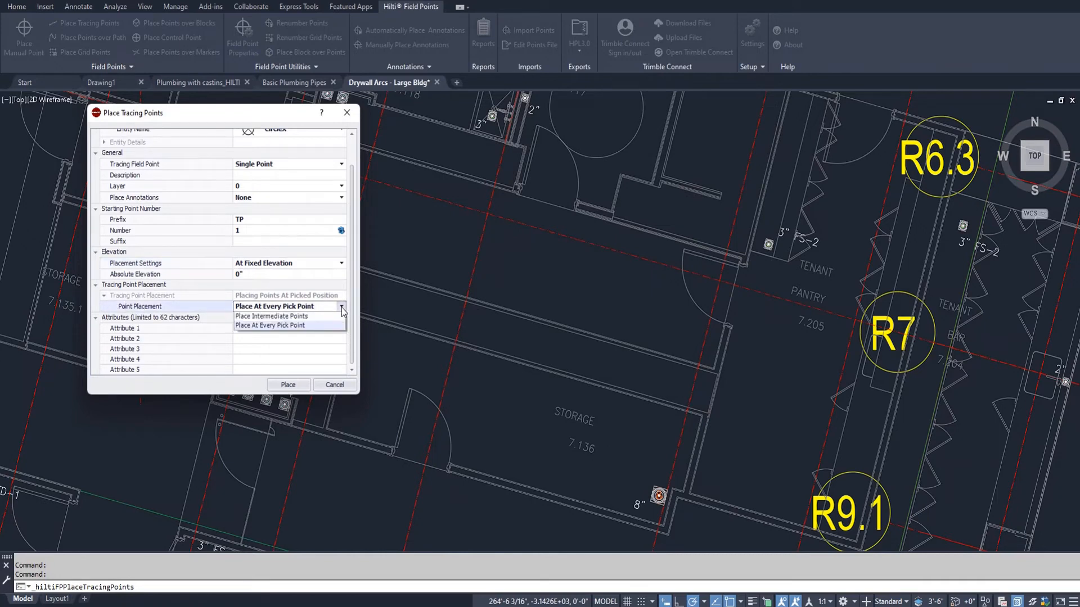
click(285, 316)
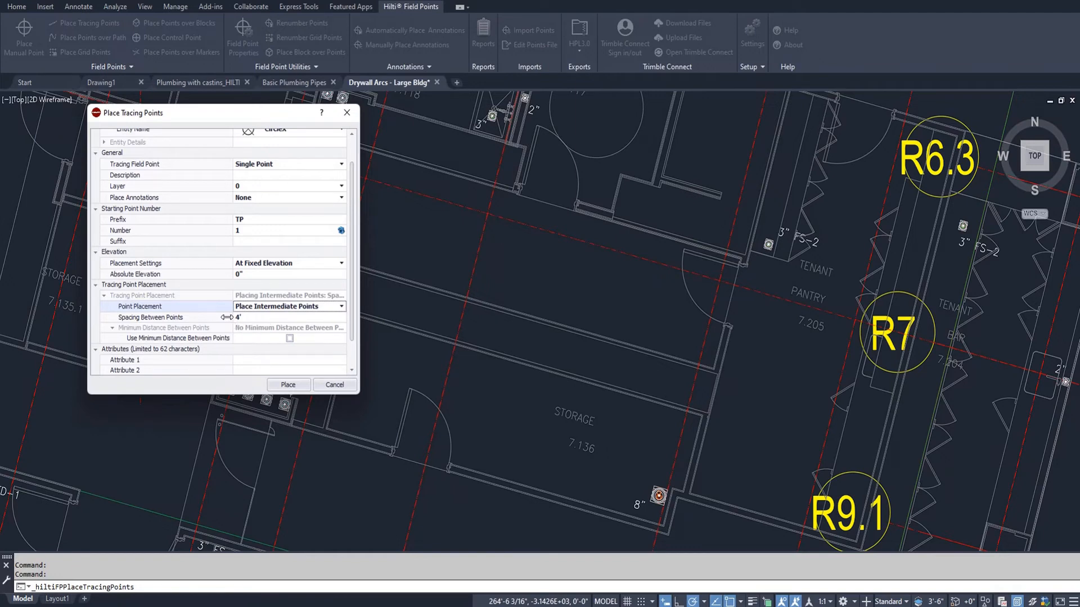
click(246, 316)
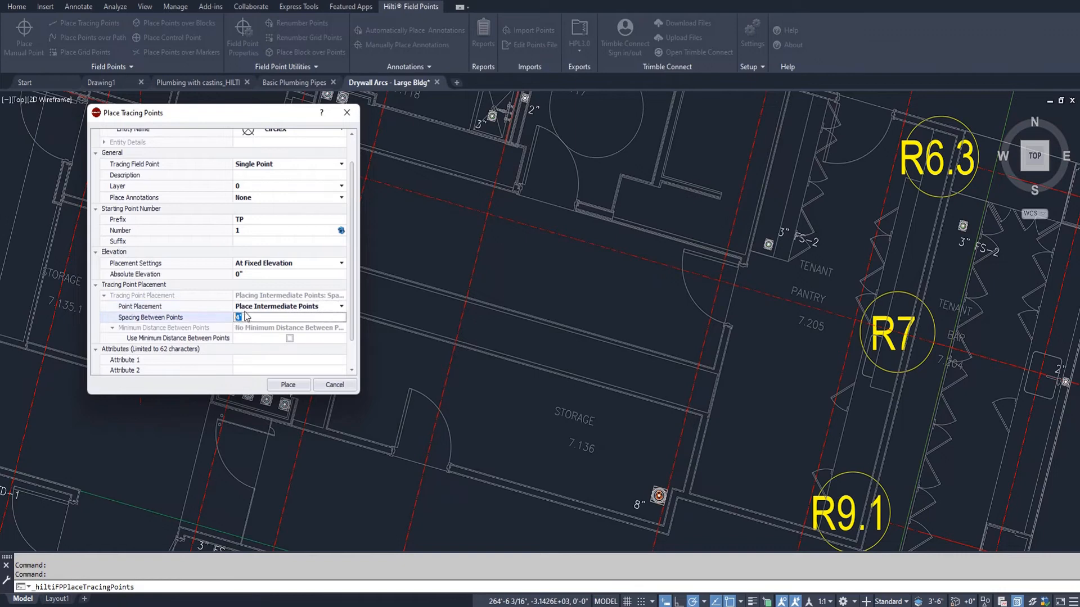
text(1)
click(346, 352)
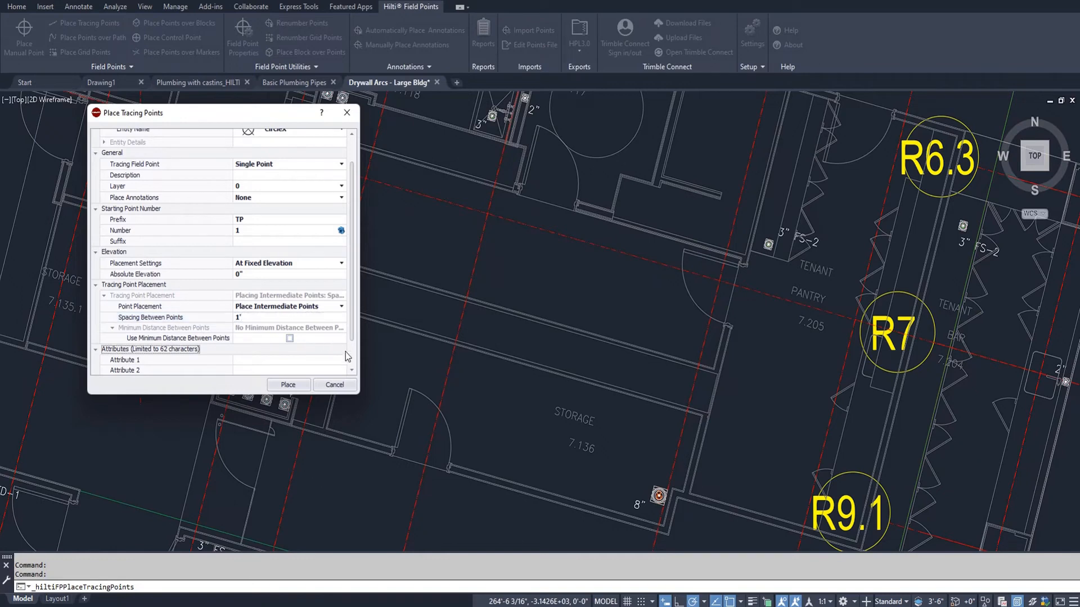
- Place tracing points along the upper wall of Storage 7.136, from its eastern inside corner to its western corner
click(287, 385)
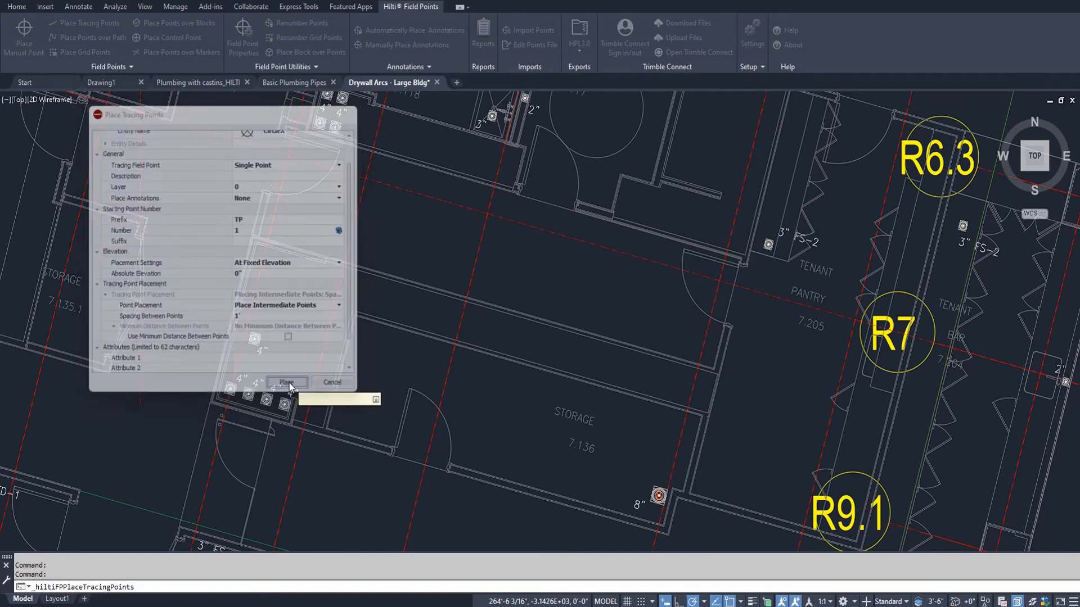
scroll(664, 413, up, 5)
scroll(673, 399, down, 3)
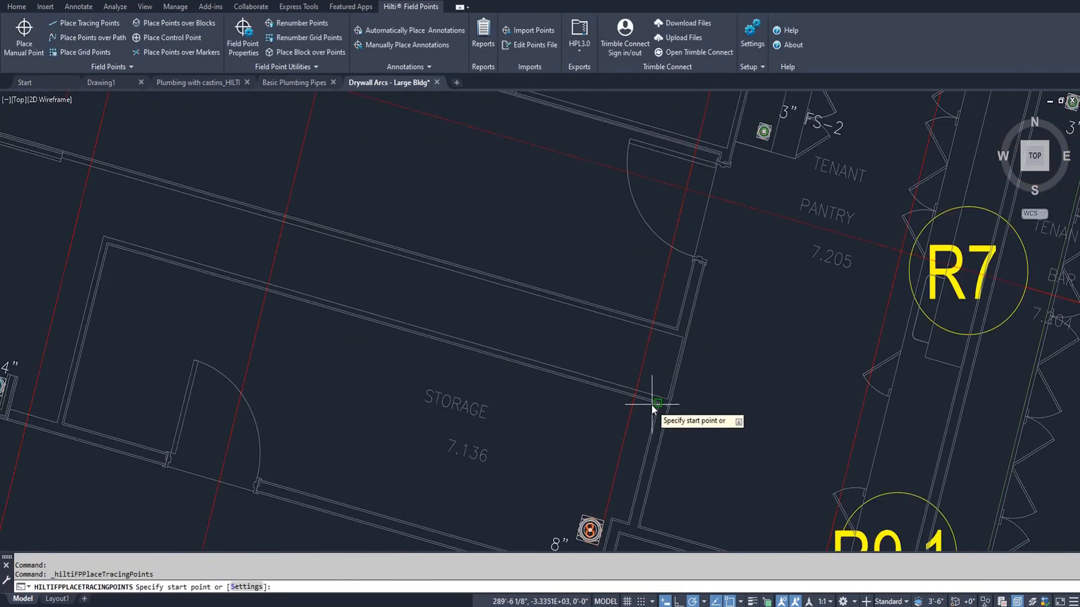
scroll(656, 406, up, 4)
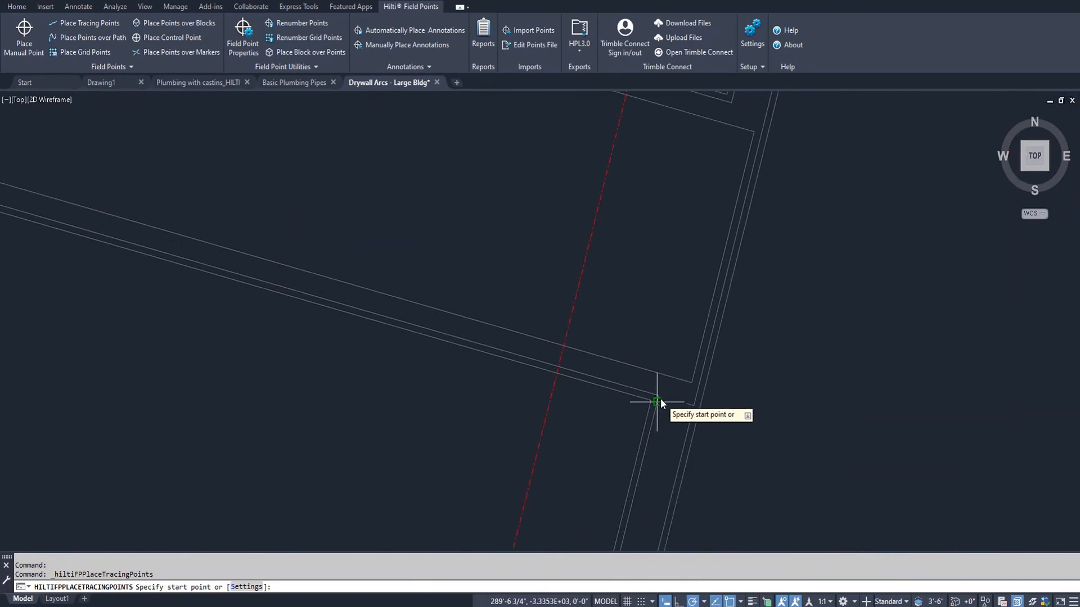
click(648, 391)
scroll(318, 358, down, 3)
middle_drag(321, 356, 854, 443)
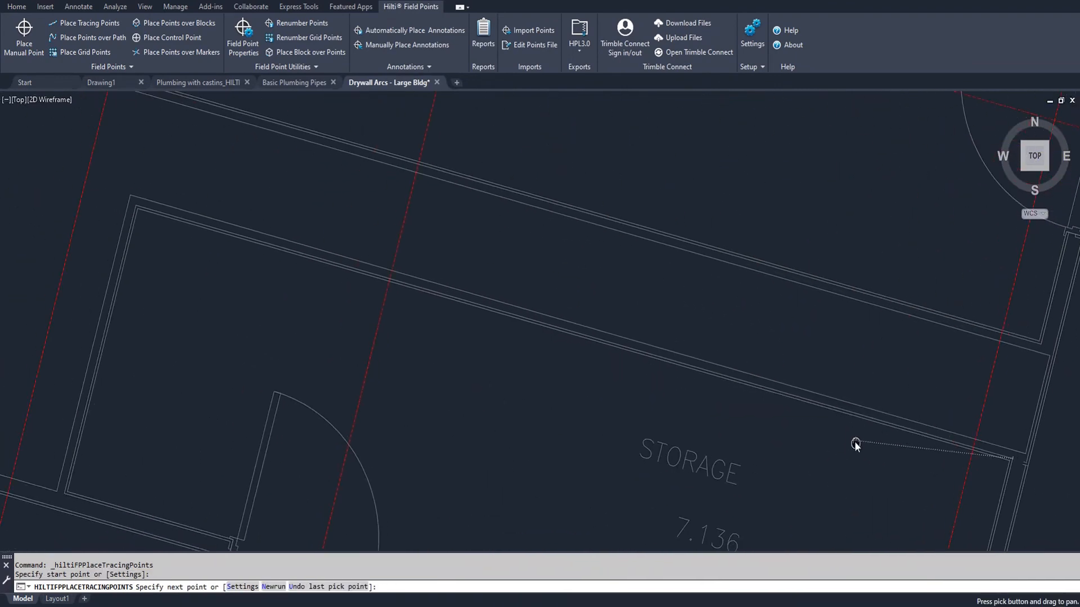
scroll(171, 223, up, 3)
click(109, 194)
scroll(649, 236, down, 3)
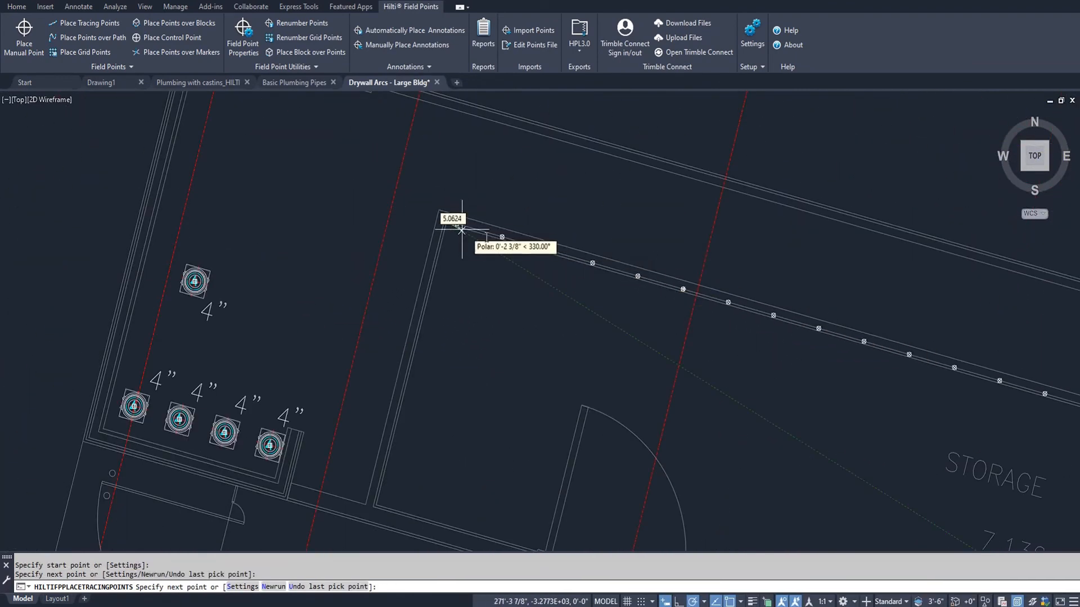
- Continue the tracing points down the storage room's western wall to its lower corner
middle_drag(965, 381, 762, 336)
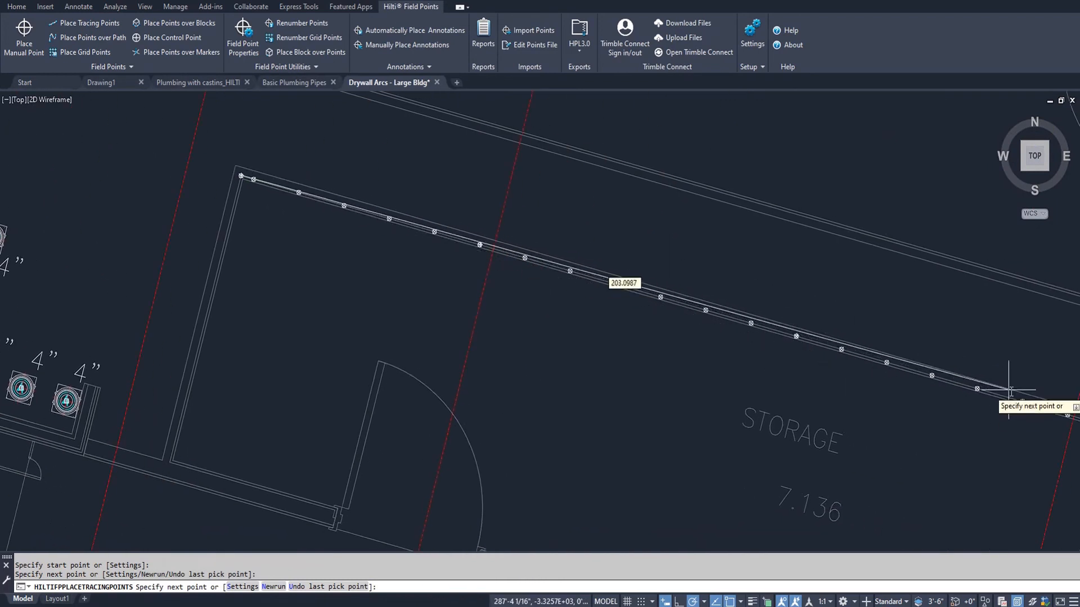
scroll(341, 207, up, 8)
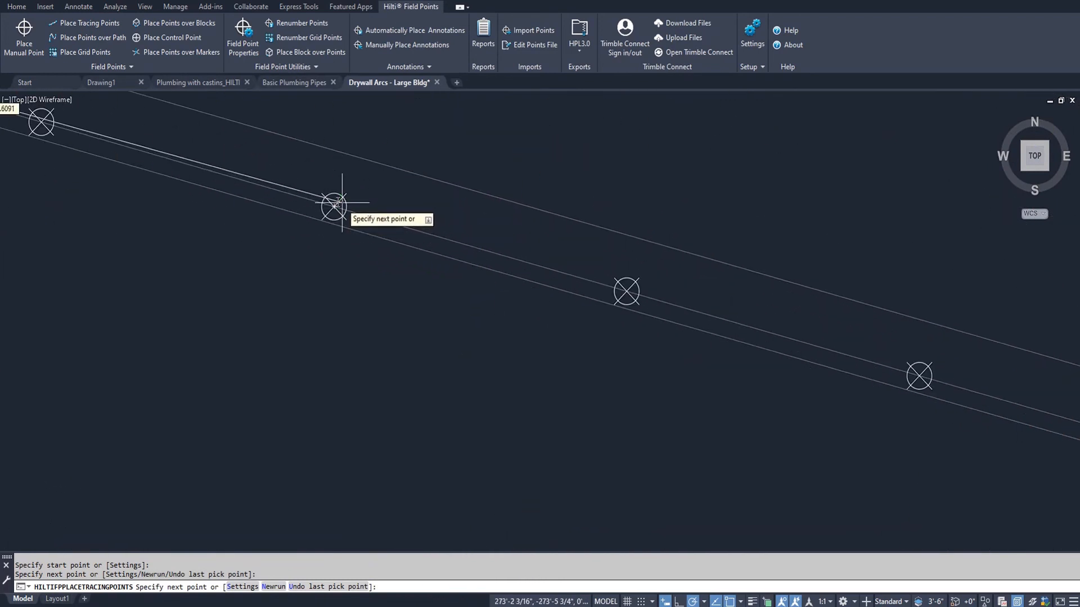
middle_drag(304, 228, 777, 403)
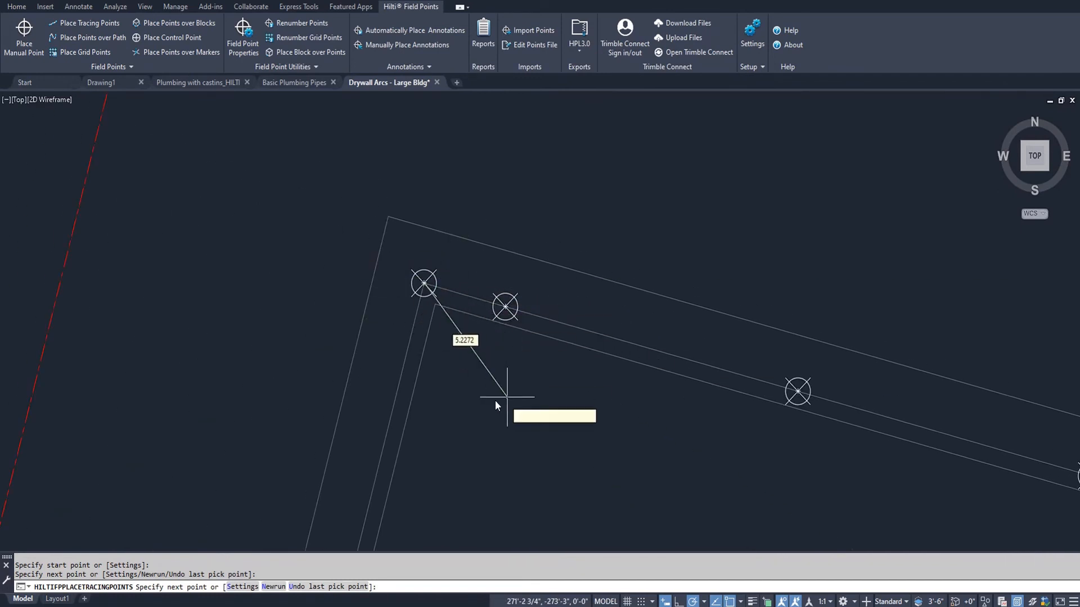
scroll(489, 393, down, 4)
scroll(490, 452, down, 4)
middle_drag(491, 469, 585, 211)
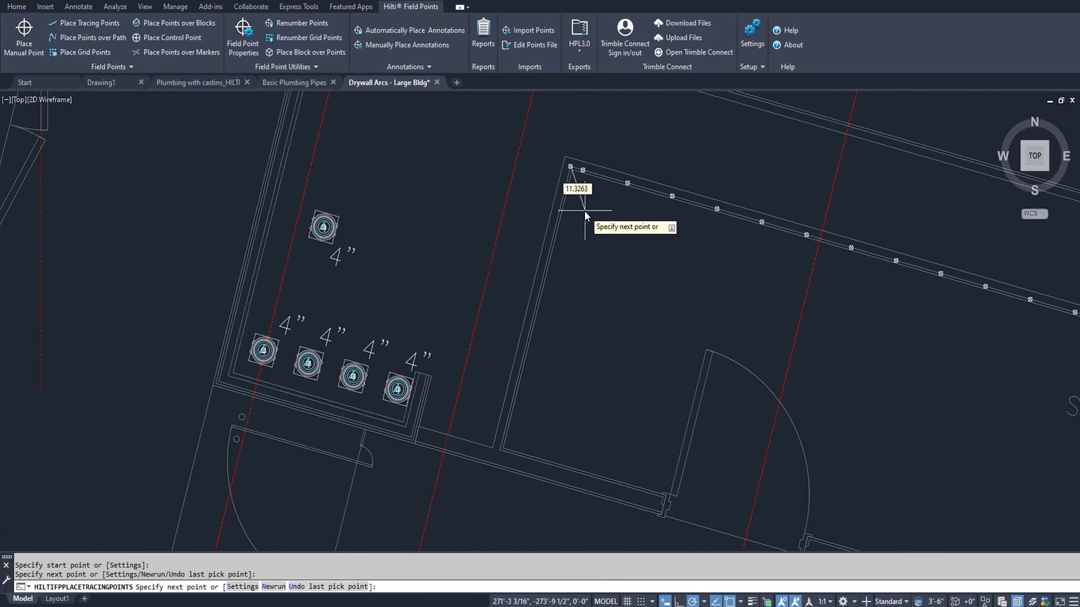
scroll(507, 435, up, 4)
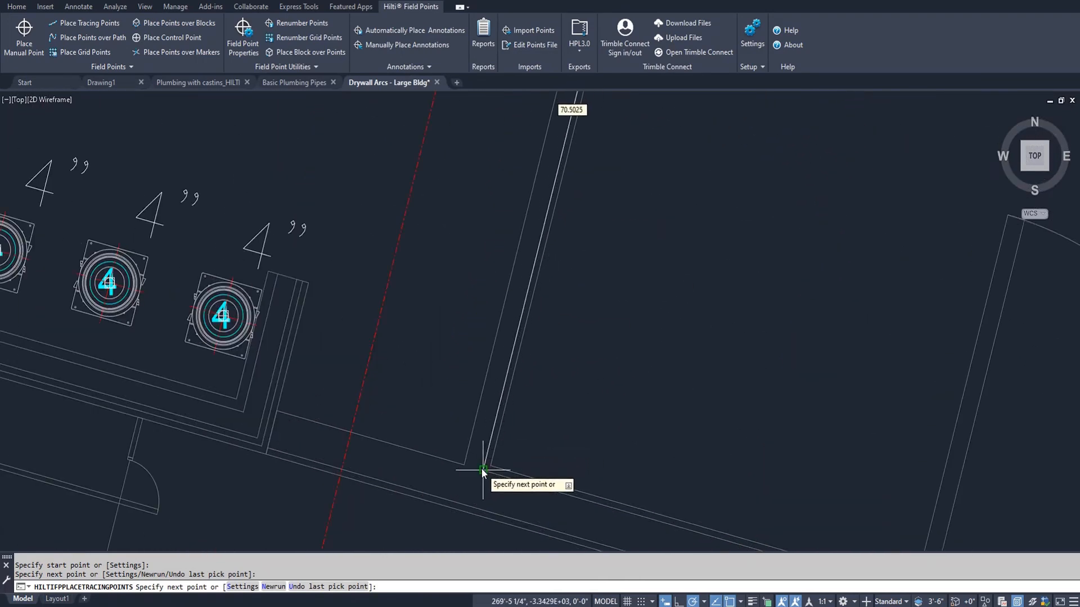
click(483, 469)
- Trace the storage room's lower wall from the western corner to the door jamb and finish the run
scroll(570, 445, down, 4)
middle_drag(661, 442, 498, 232)
scroll(562, 326, up, 4)
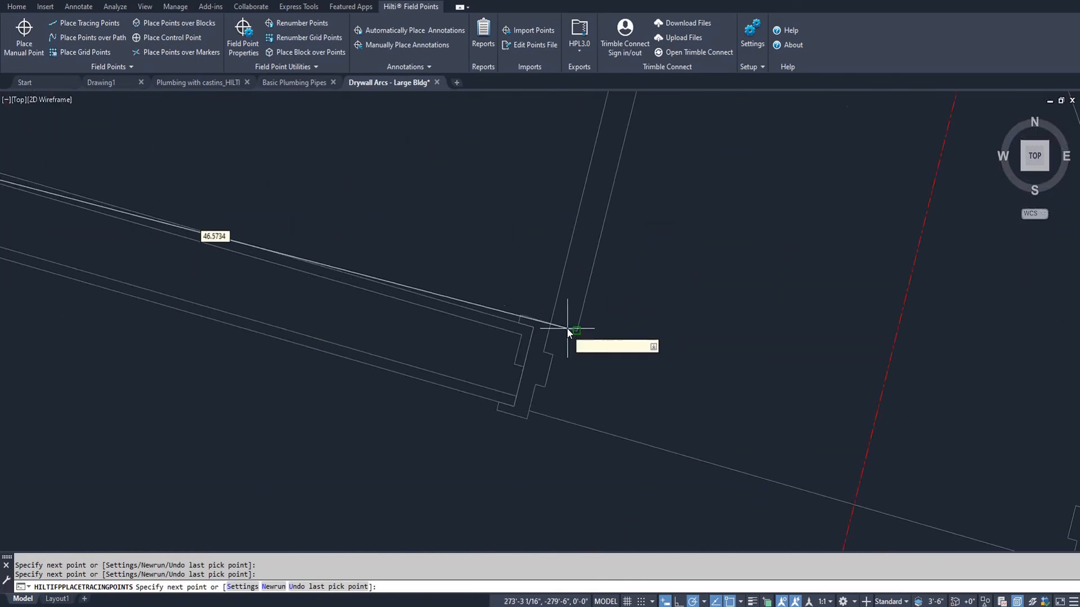
click(518, 334)
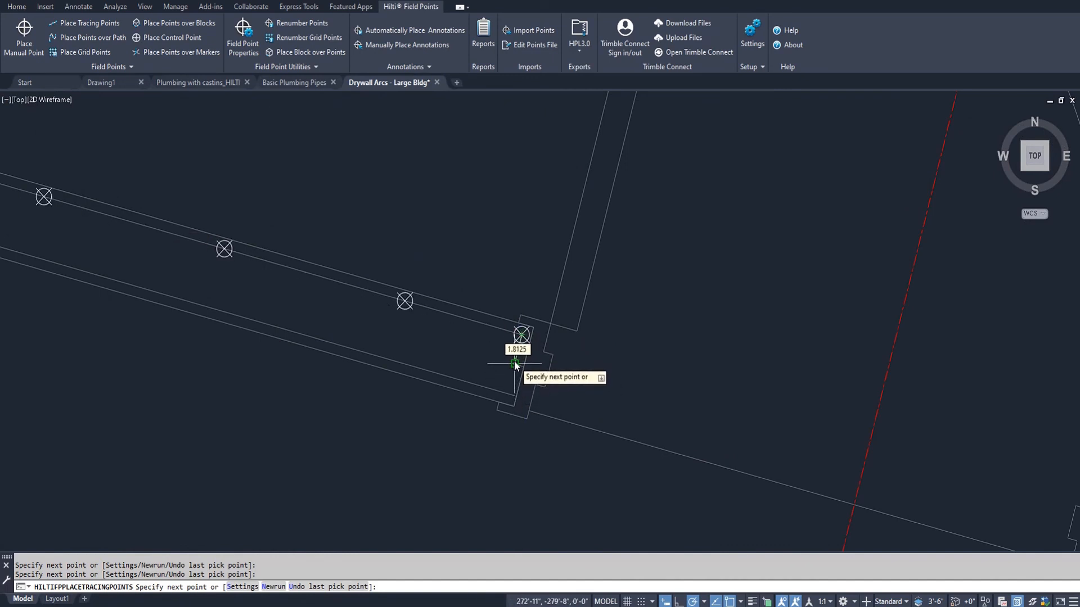
key(Return)
scroll(649, 359, down, 8)
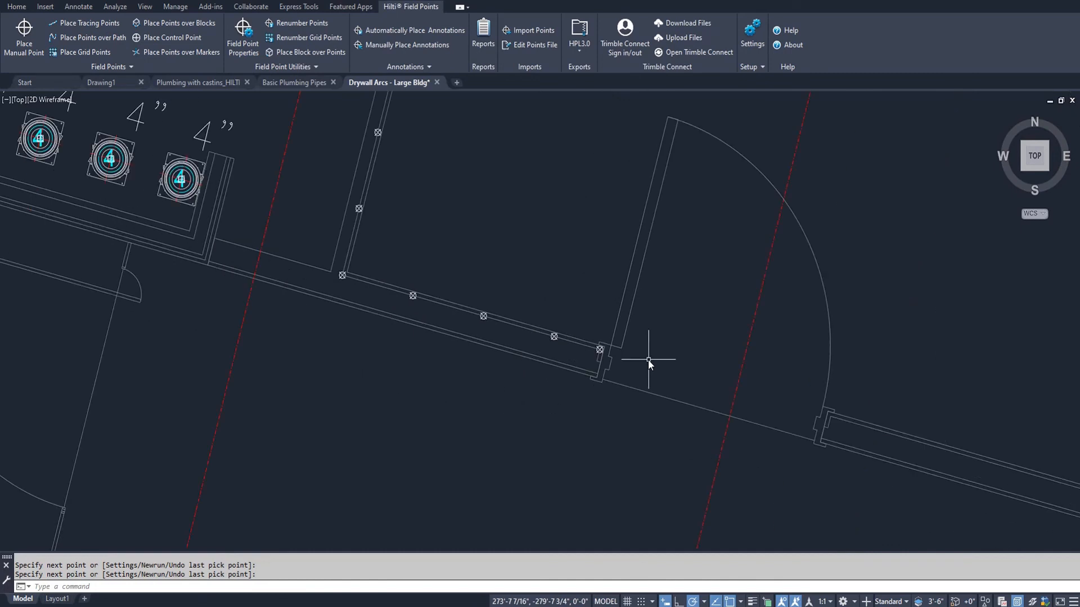
scroll(1007, 307, up, 3)
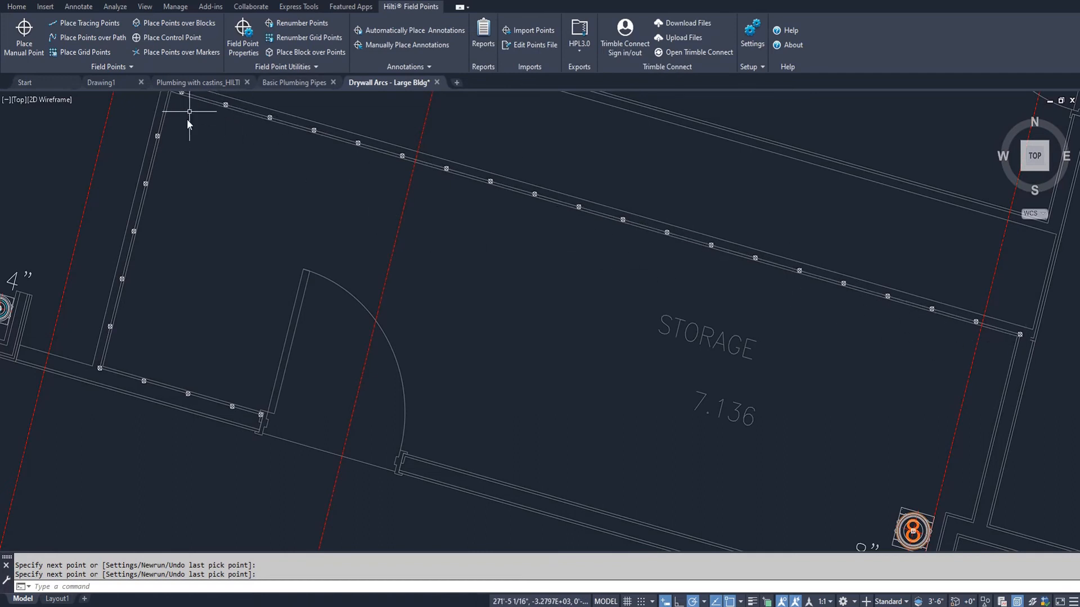
middle_drag(579, 296, 513, 414)
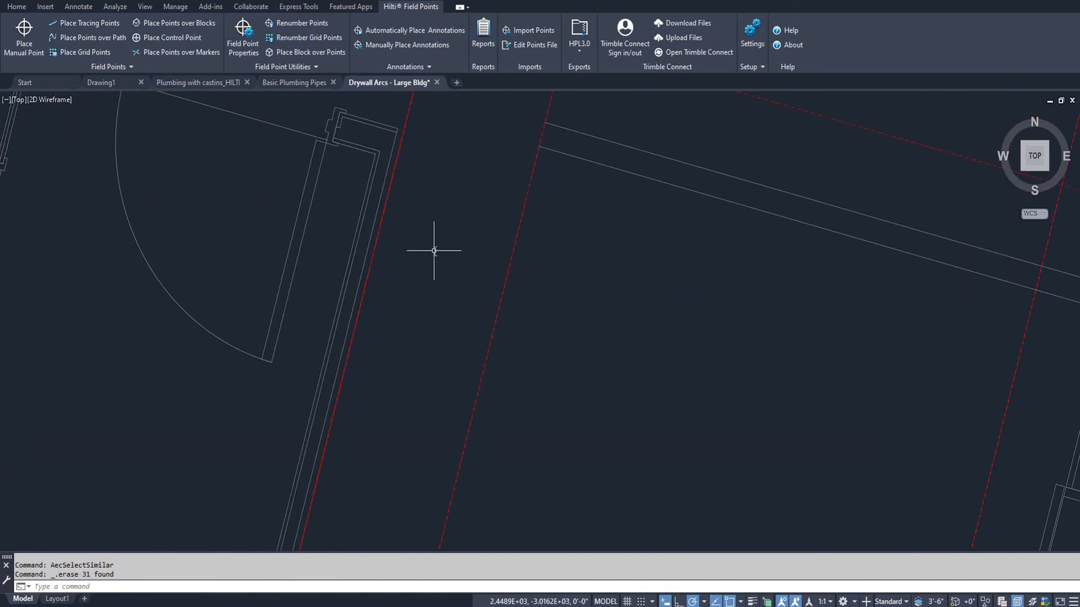
- Start Place Tracing Points with automatic annotations, Single Point With Offset as the tracing type and a 5/8" offset from center
scroll(350, 148, up, 4)
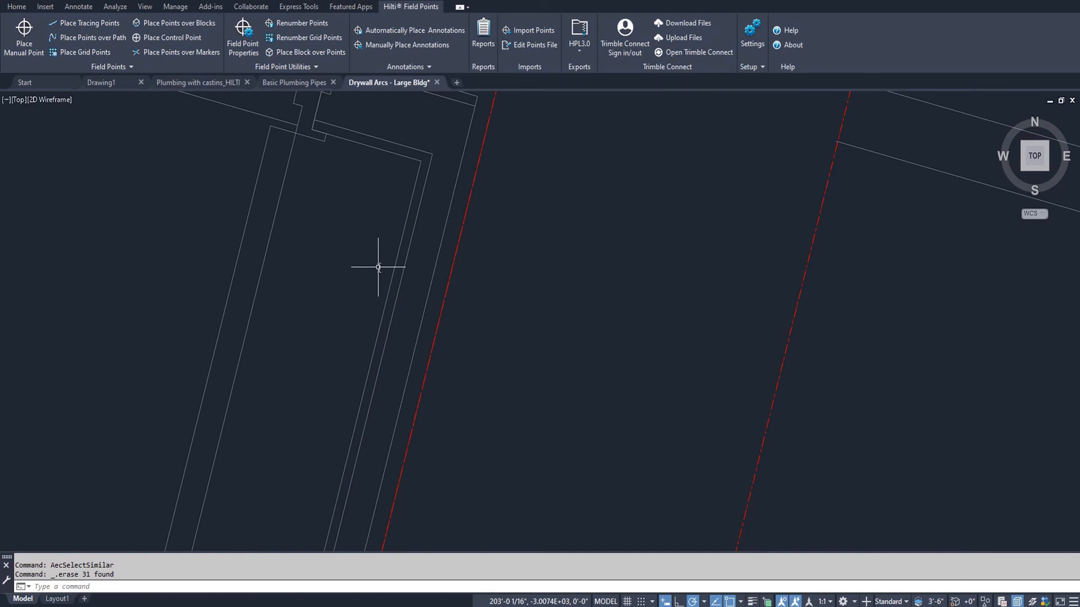
scroll(392, 248, down, 2)
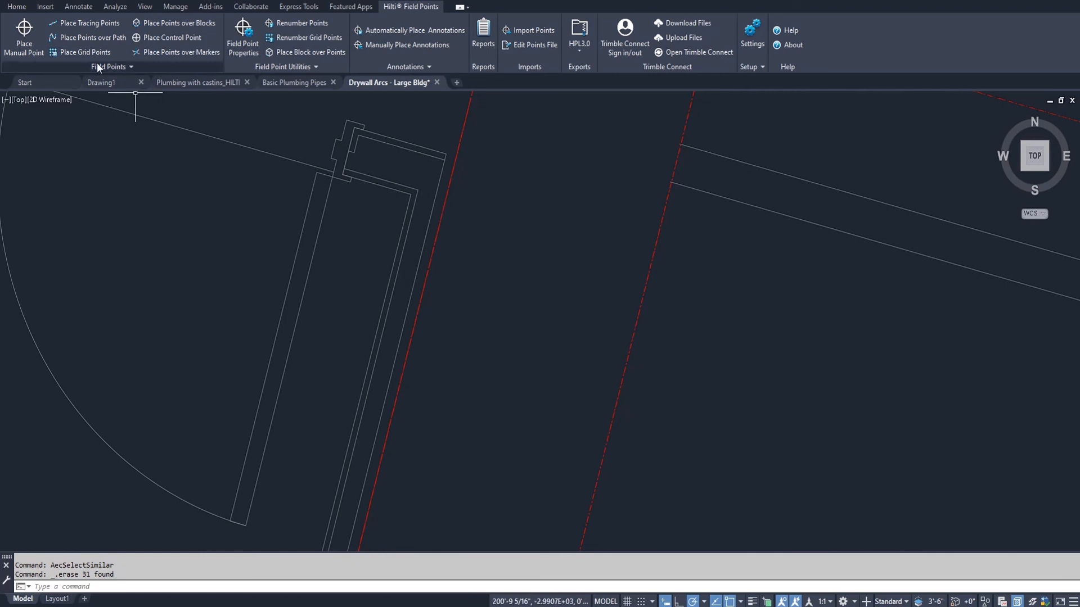
click(96, 25)
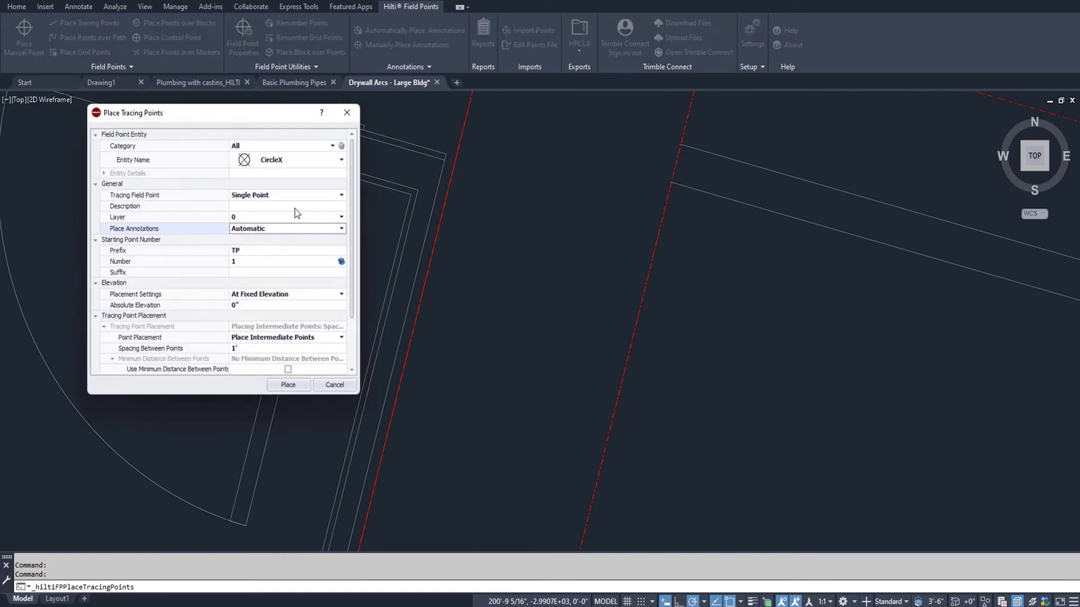
click(253, 195)
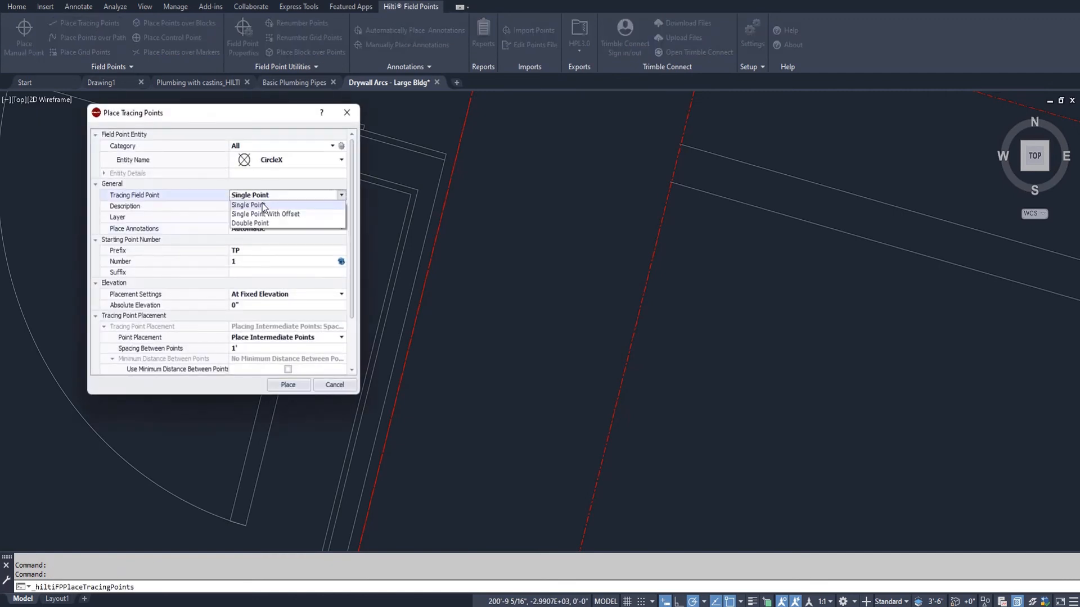
click(292, 213)
click(242, 207)
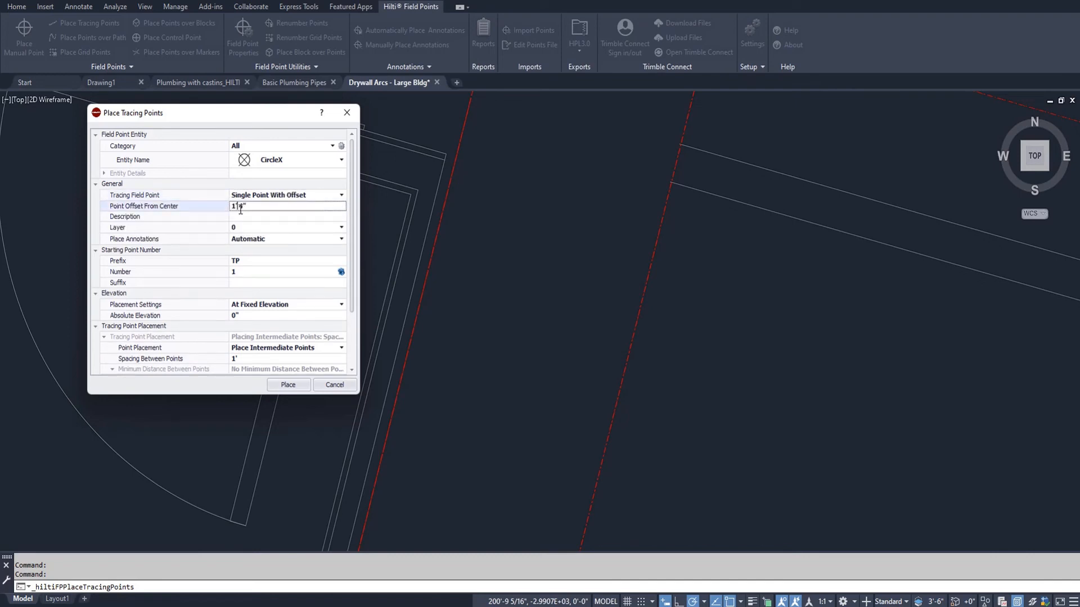
key(BackSpace)
text(0)
text(5/)
text(8)
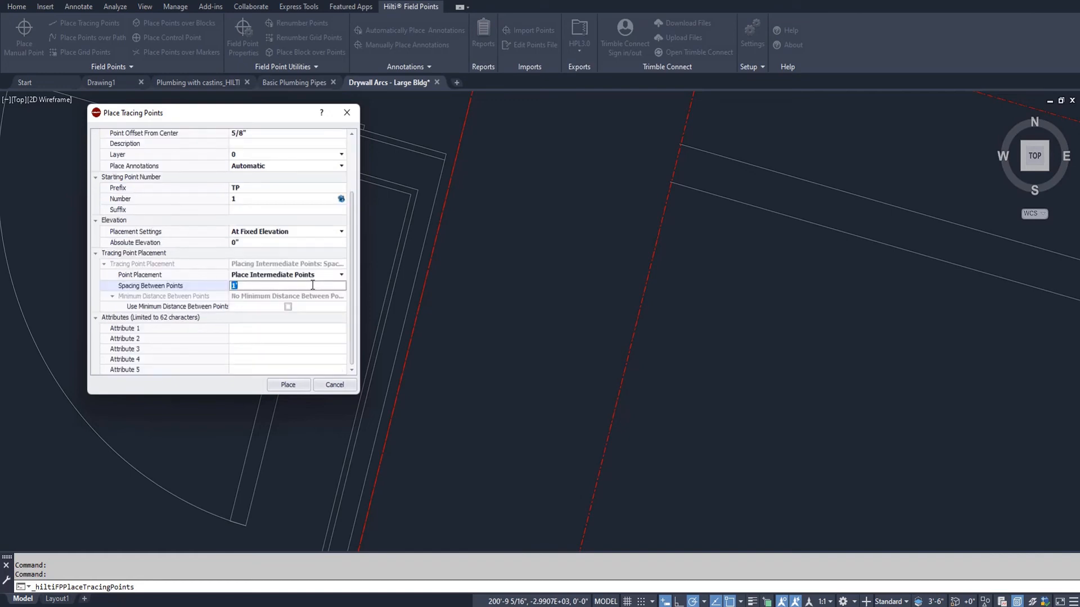
- Set the spacing between the intermediate tracing points to 6" and accept the placement settings
key(Up)
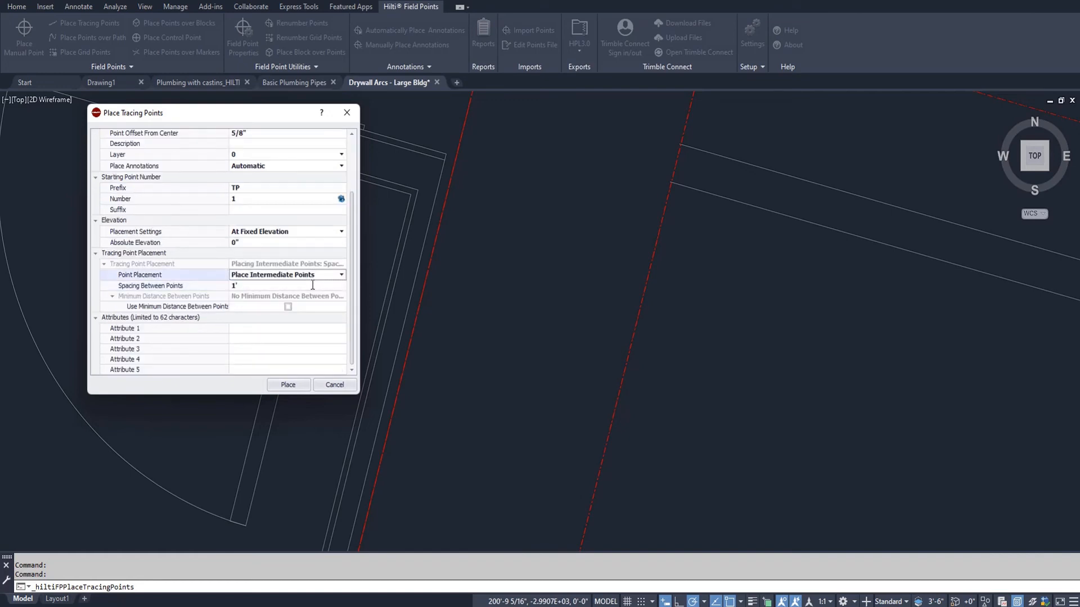
click(235, 287)
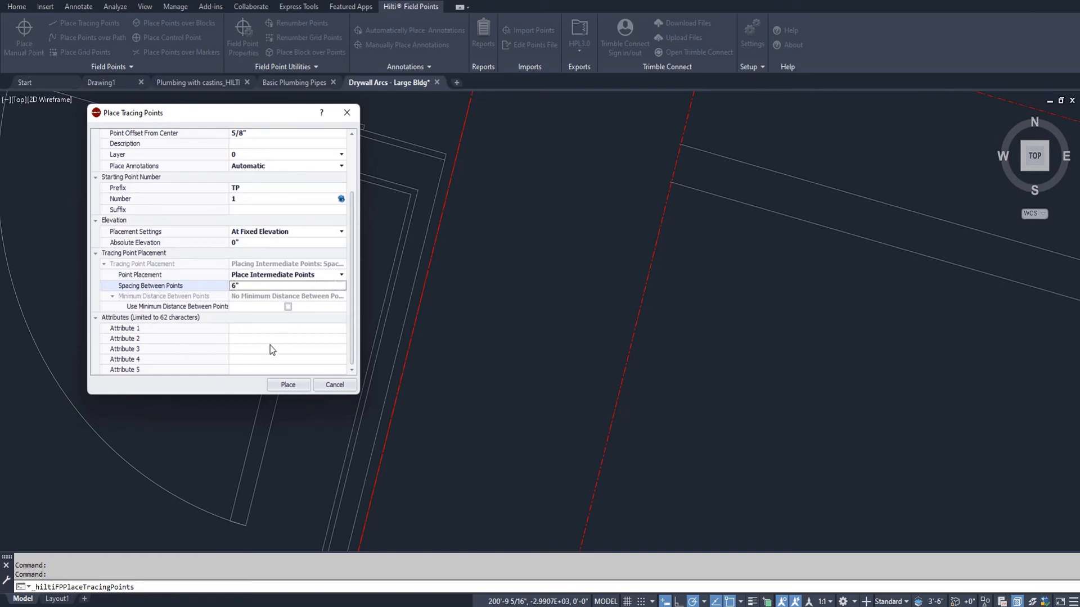
click(288, 385)
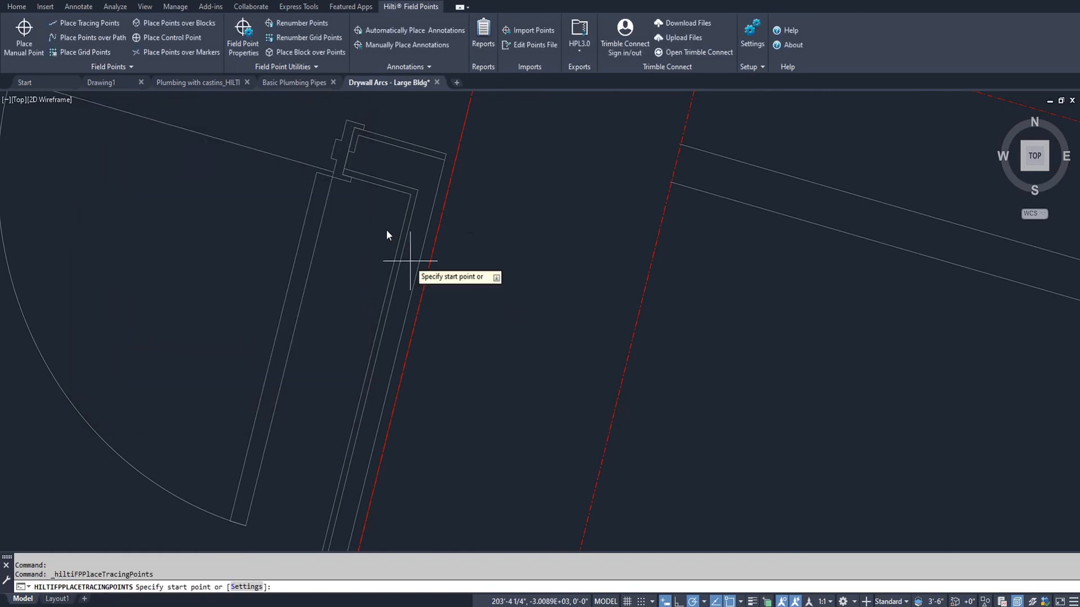
- Trace the short wall from the door jamb to its corner, with the offset side toward the inside of the wall
scroll(335, 171, up, 2)
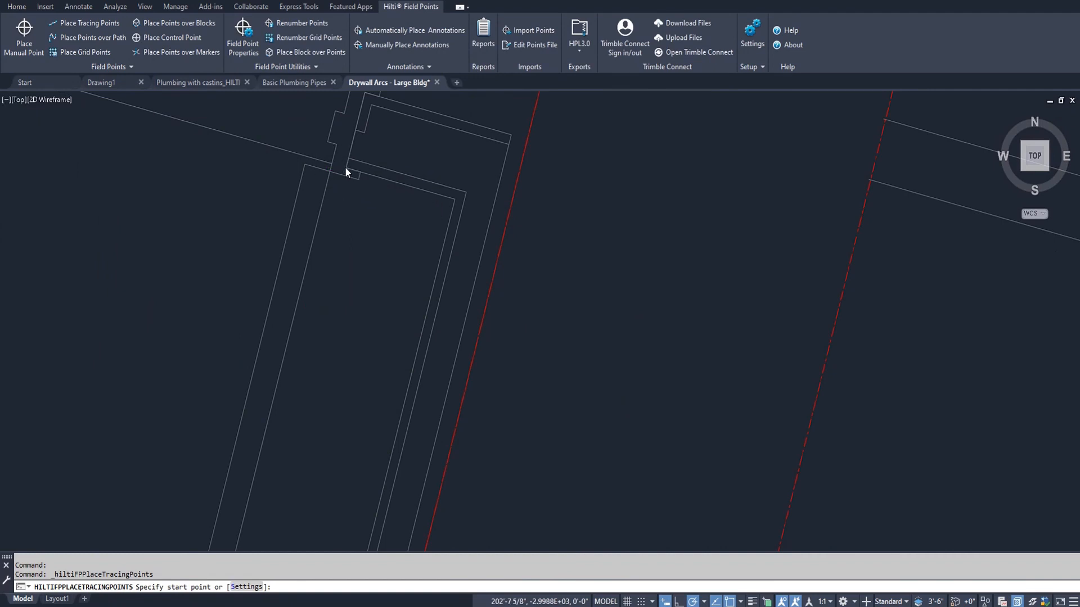
click(346, 168)
click(453, 201)
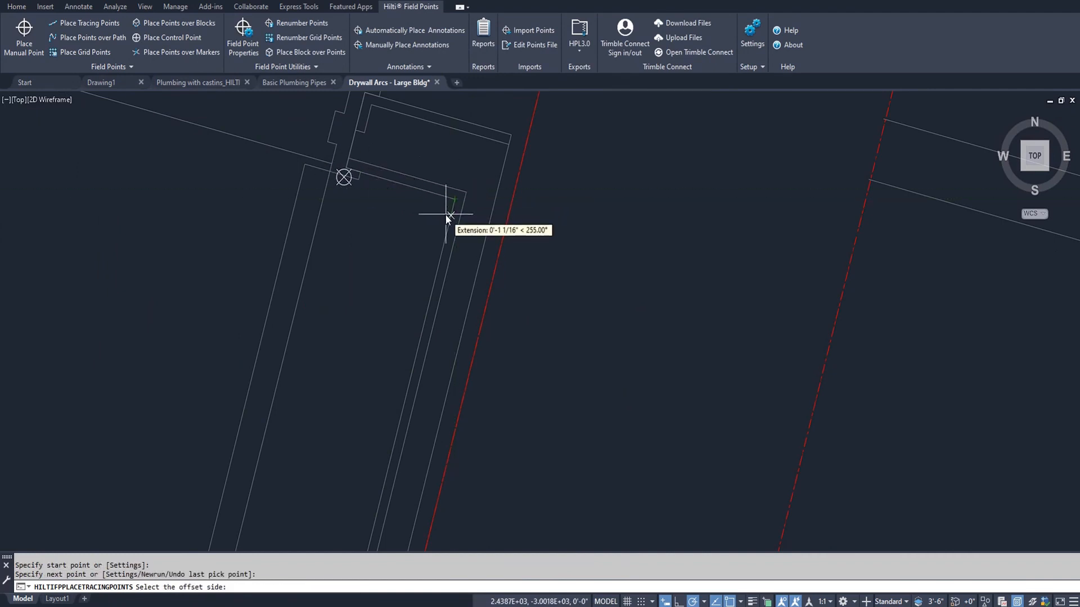
click(471, 160)
- Continue the offset tracing points down the long wall to its lower outer corner
scroll(379, 376, down, 5)
mouse_move(379, 413)
middle_down()
mouse_move(430, 335)
mouse_move(588, 163)
middle_up()
scroll(553, 359, up, 2)
scroll(538, 369, up, 4)
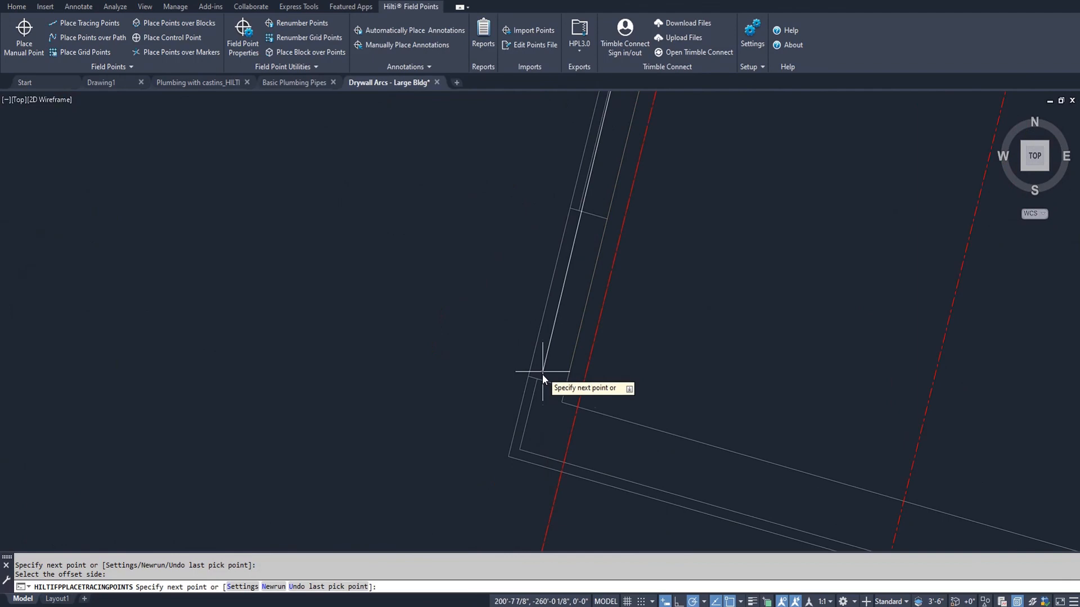
click(509, 456)
- Trace the lower wall from the outer corner to its eastern door jamb, end the run and check the placed points
middle_drag(712, 515, 386, 167)
scroll(789, 327, down, 8)
middle_drag(837, 383, 410, 332)
scroll(591, 342, up, 8)
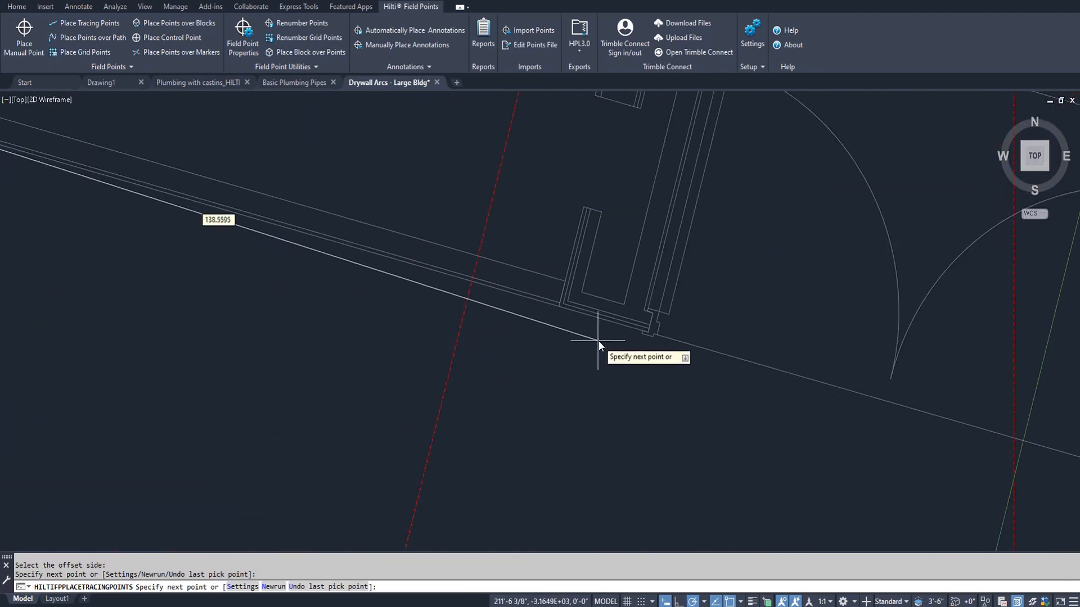
click(784, 308)
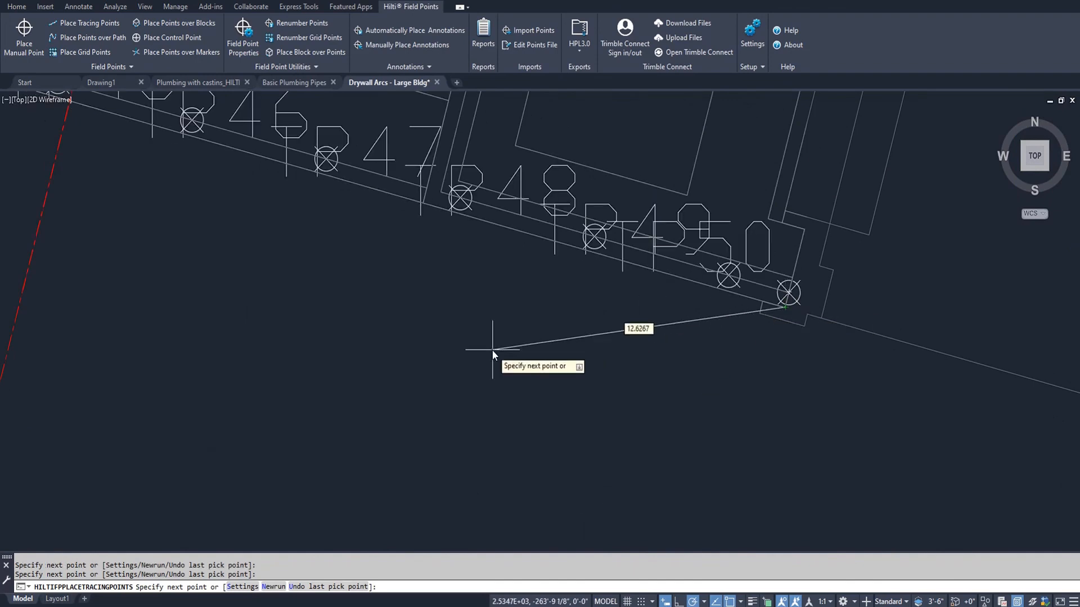
scroll(520, 353, down, 3)
key(Escape)
scroll(610, 335, up, 6)
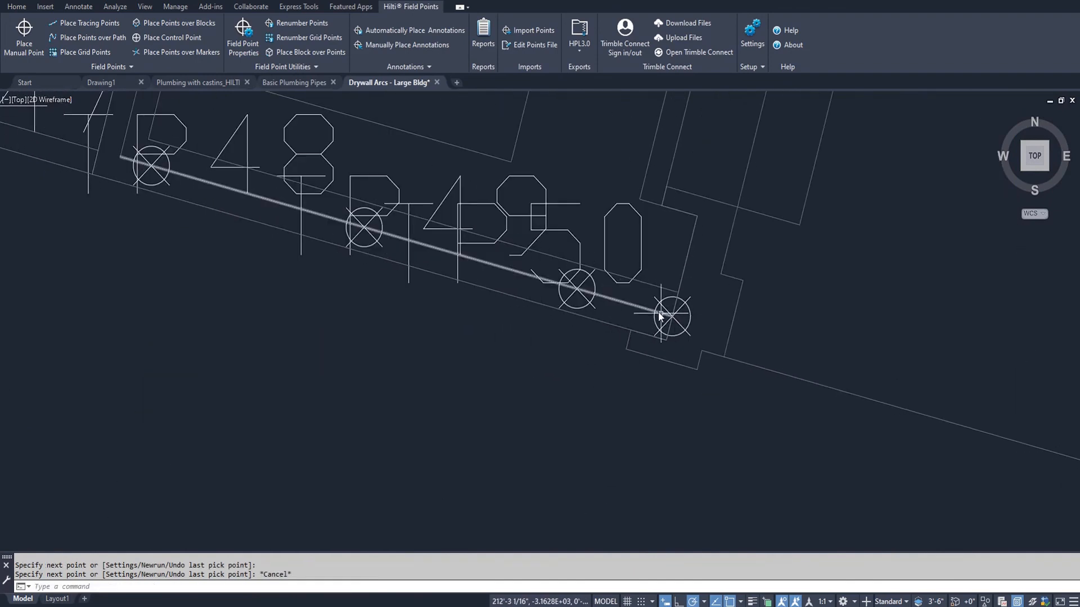
scroll(430, 247, down, 6)
middle_drag(228, 190, 1023, 417)
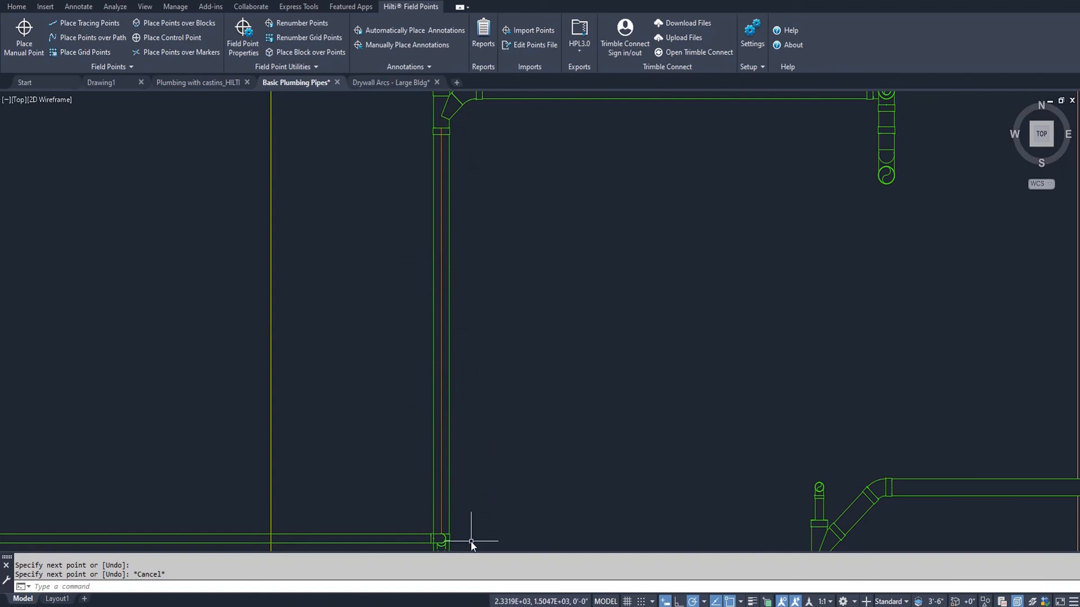
- Set up tracing points as Double Point with a 6" point offset from center and accept the placement settings
click(111, 26)
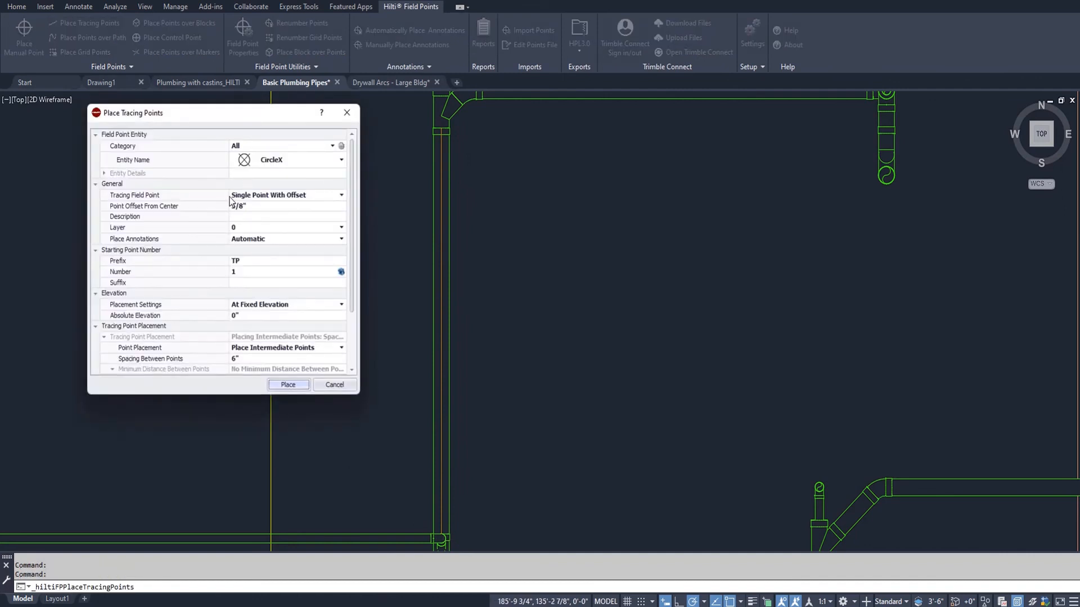
click(270, 195)
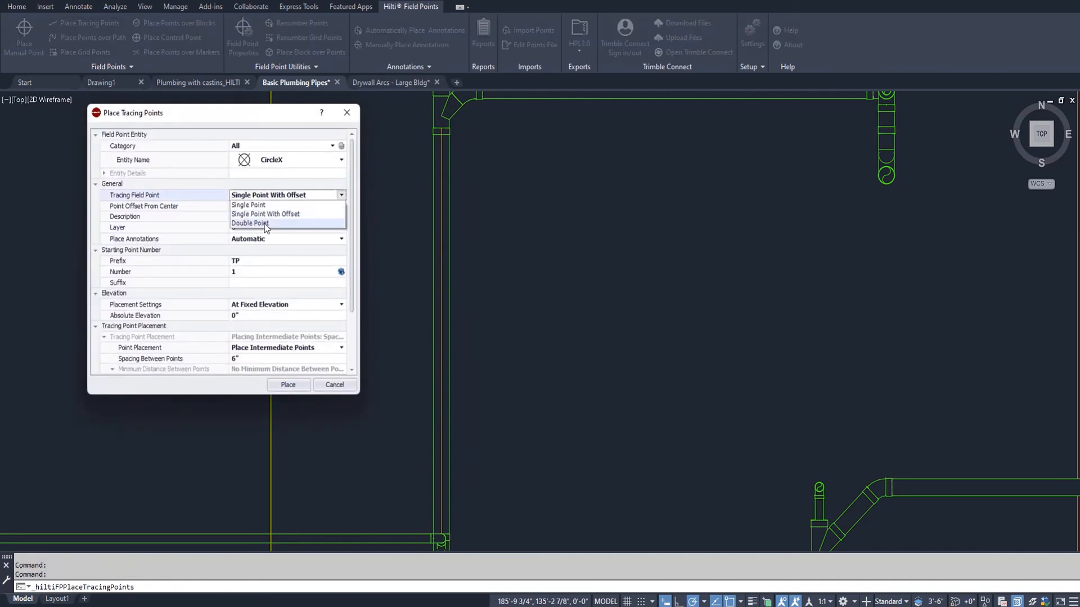
click(251, 223)
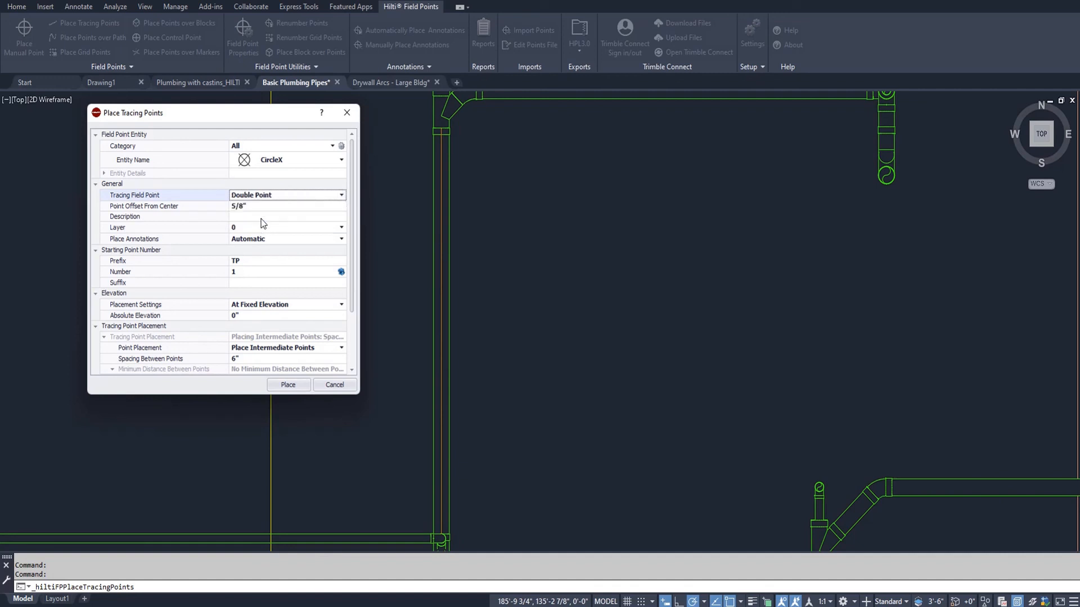
click(245, 207)
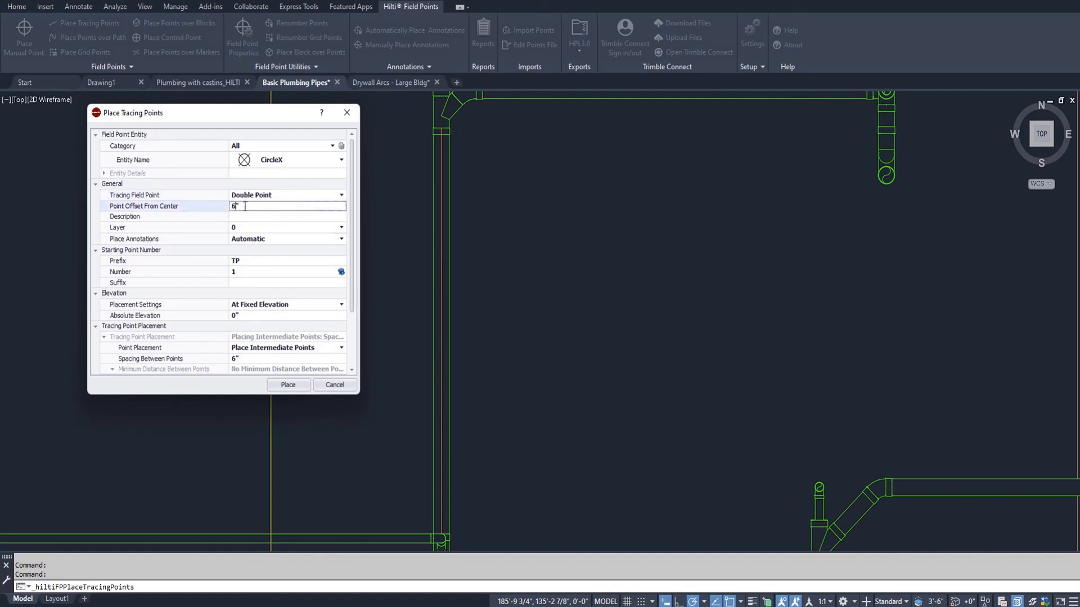
click(288, 385)
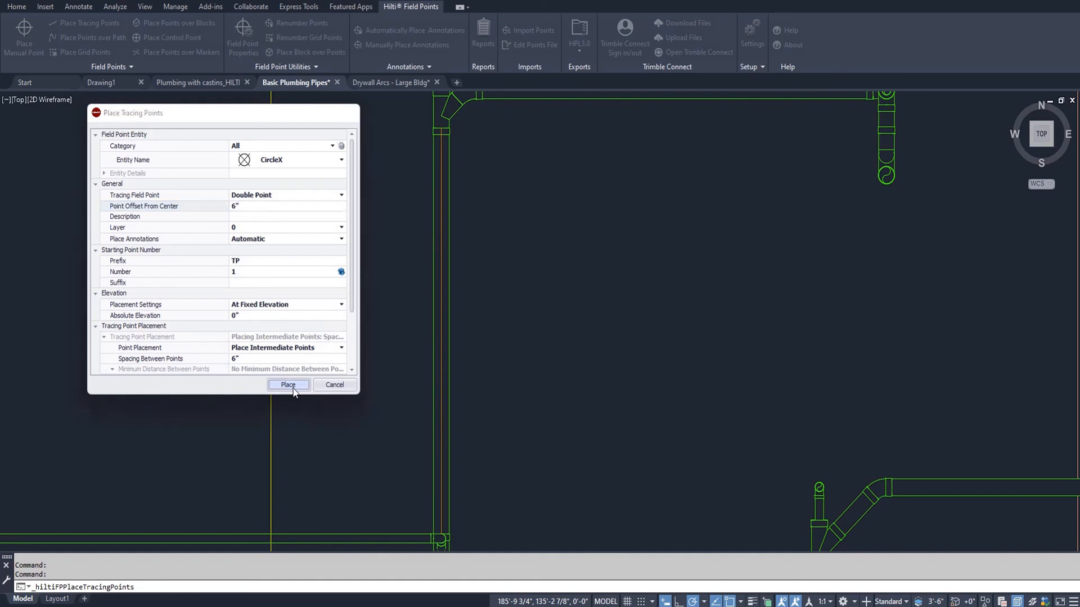
- Trace the vertical pipe along its centerline from the lower tee fitting up to the coupling below the wye, and end the run
scroll(462, 543, up, 6)
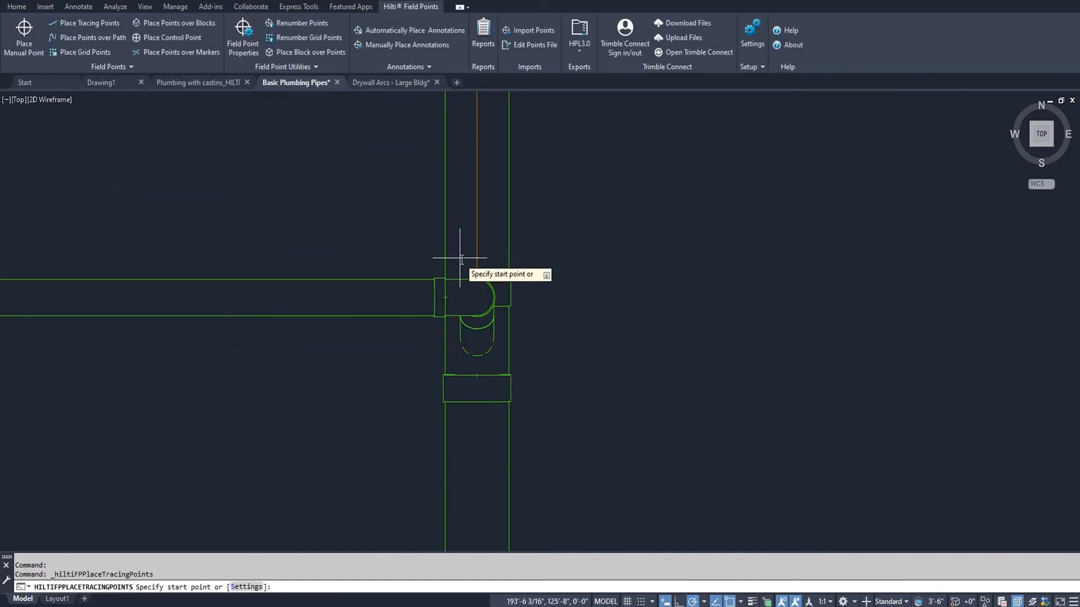
click(454, 250)
scroll(454, 252, down, 12)
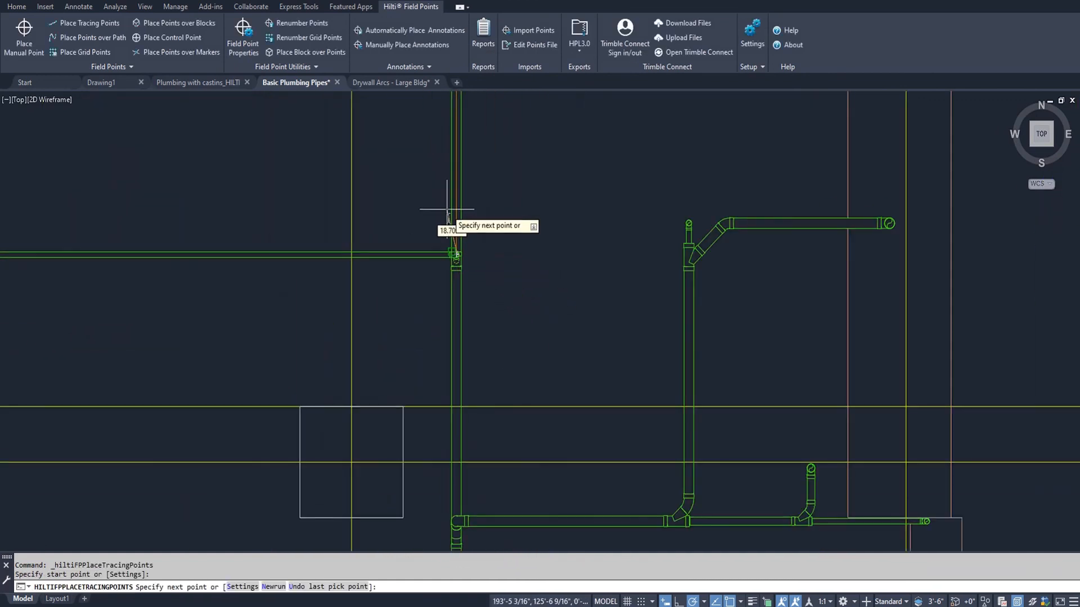
middle_drag(448, 209, 418, 442)
scroll(426, 252, up, 5)
click(426, 232)
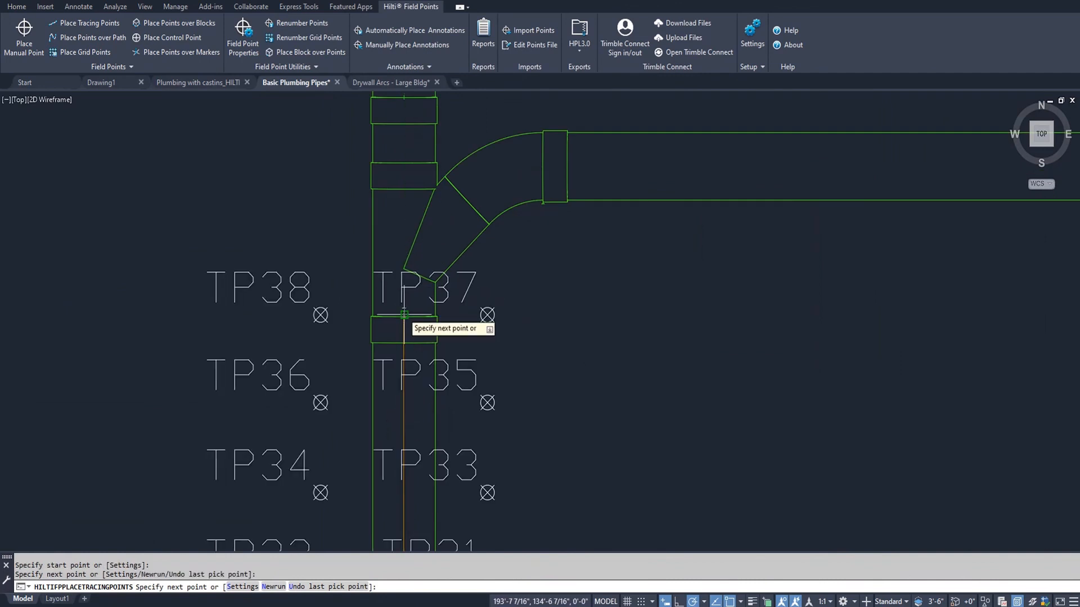
key(Escape)
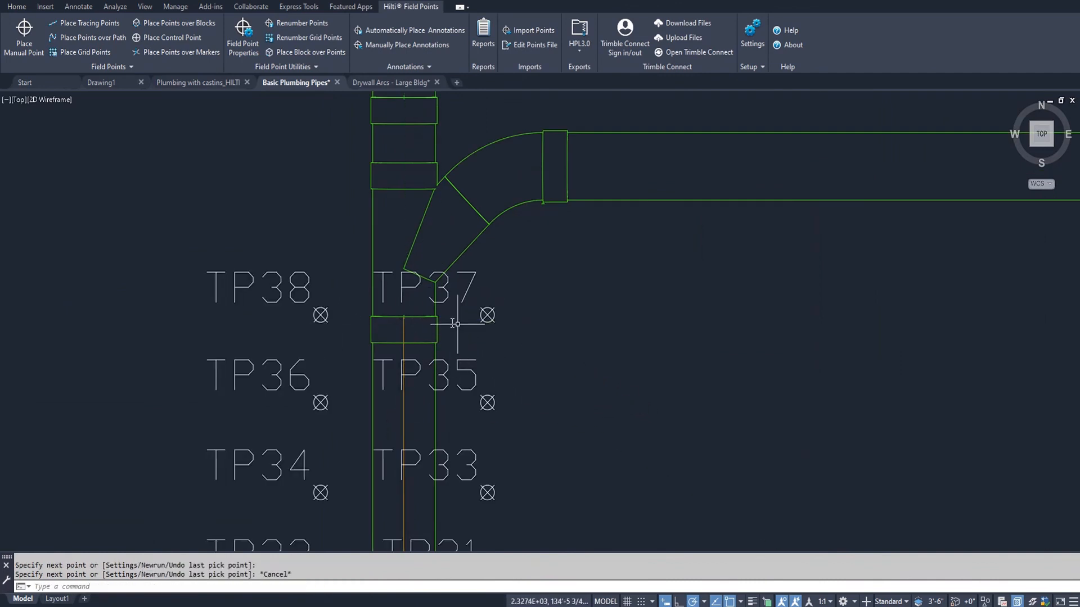
scroll(507, 325, down, 6)
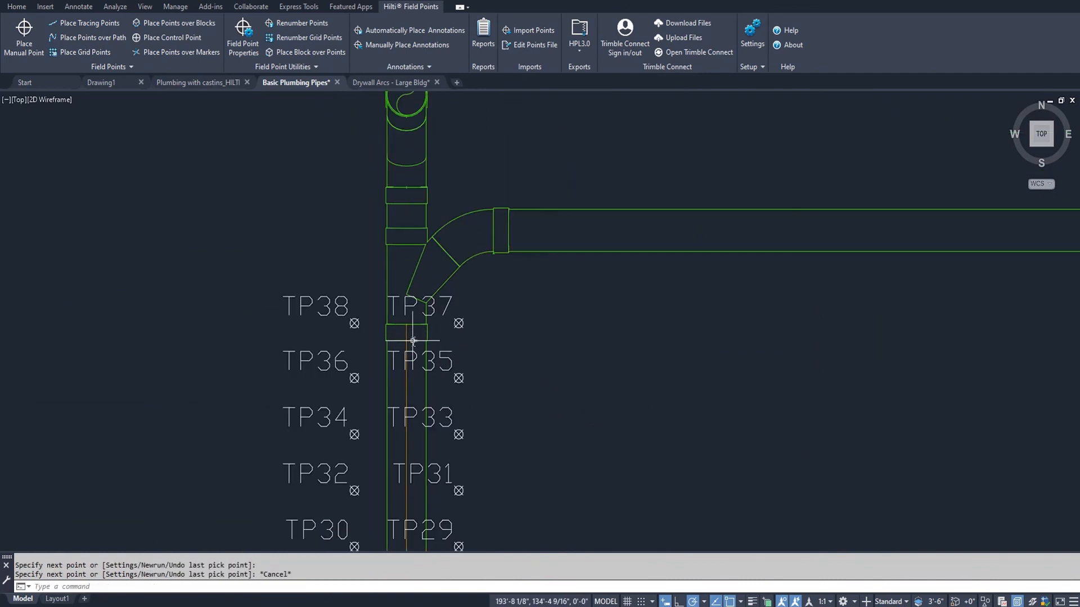
mouse_move(436, 456)
middle_down()
mouse_move(477, 501)
mouse_move(484, 291)
mouse_move(484, 366)
middle_up()
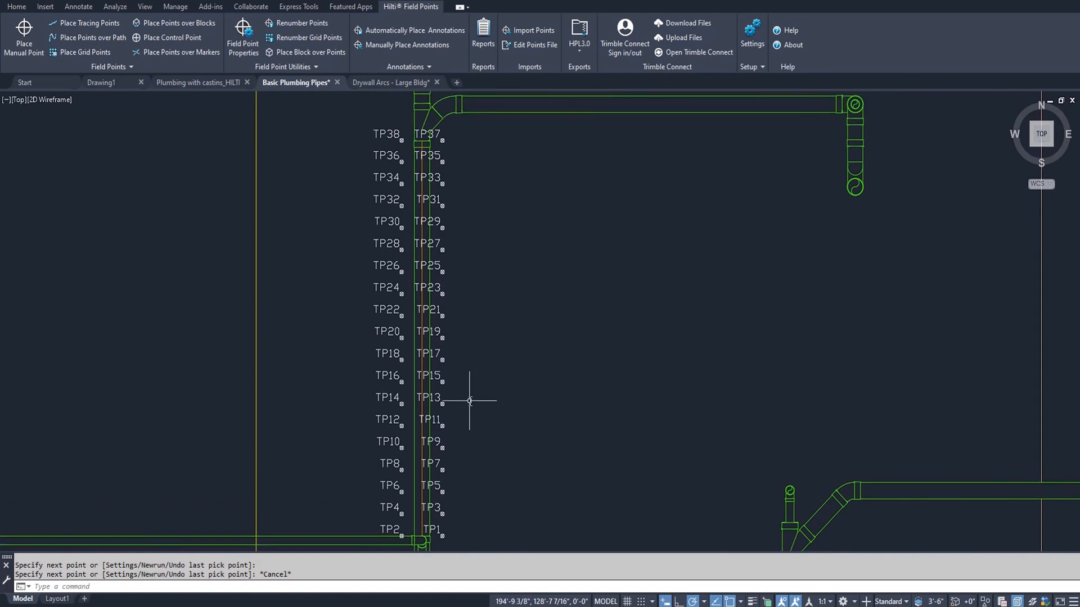